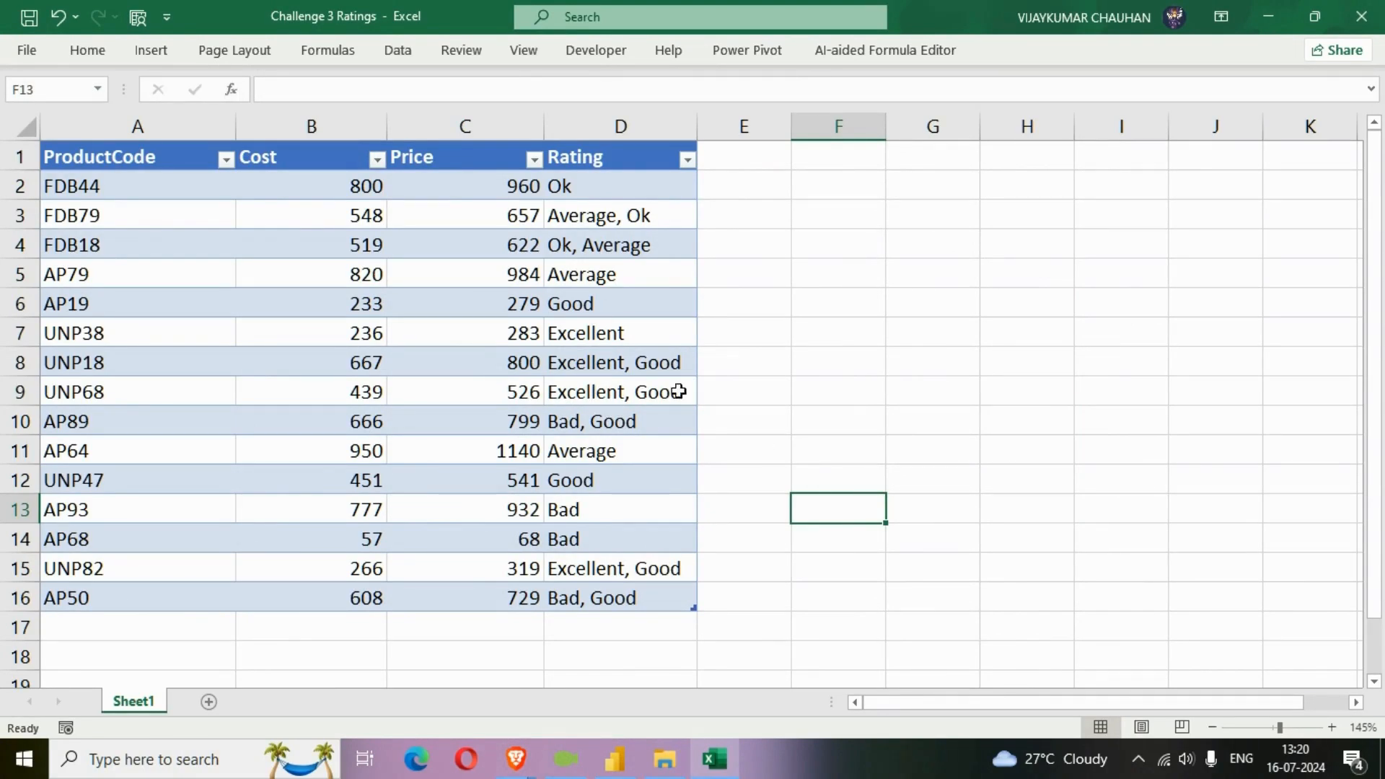
# Examine the product table's ProductCode, Cost, Price and Rating columns, noting how the ratings are written in each row.
pyautogui.click(338, 297)
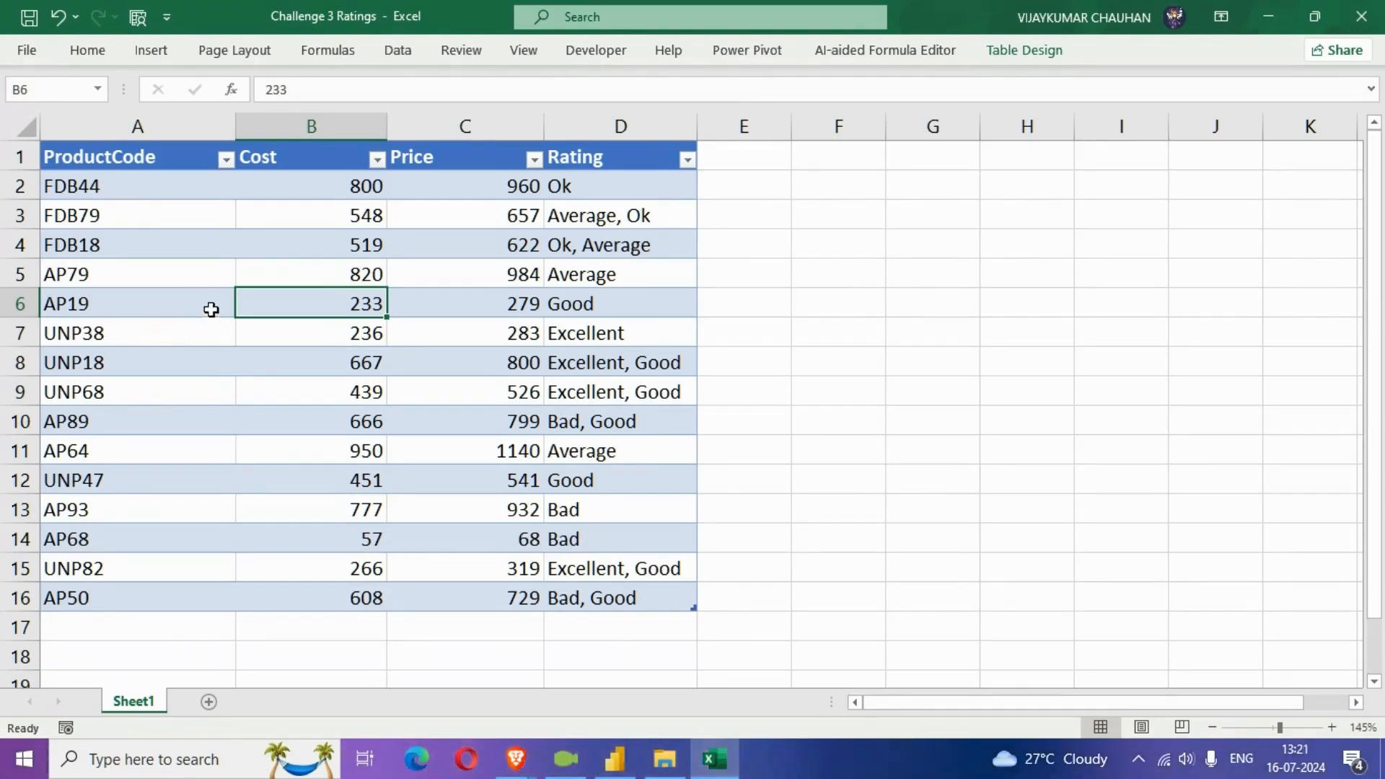
pyautogui.moveTo(169, 159); pyautogui.dragTo(653, 618)
pyautogui.click(286, 377)
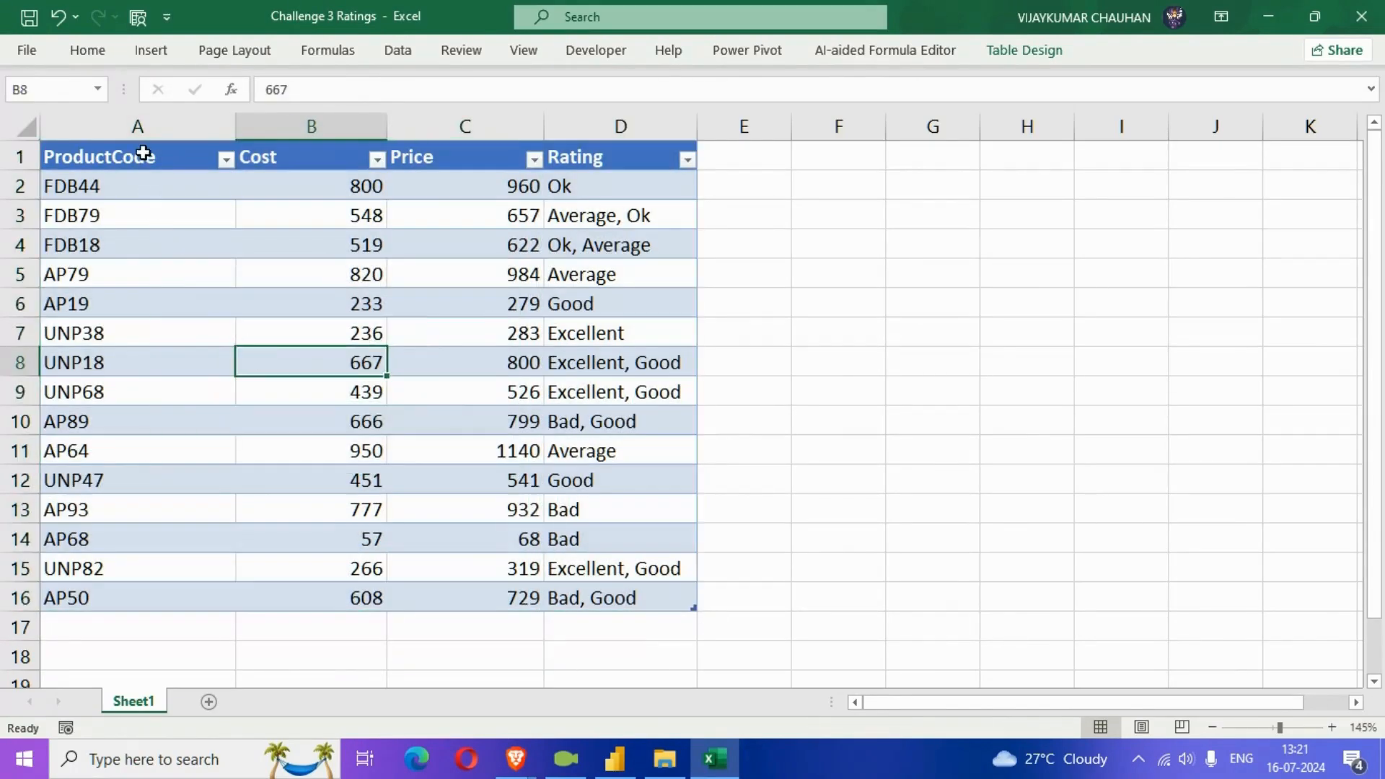
pyautogui.click(139, 152)
pyautogui.click(272, 155)
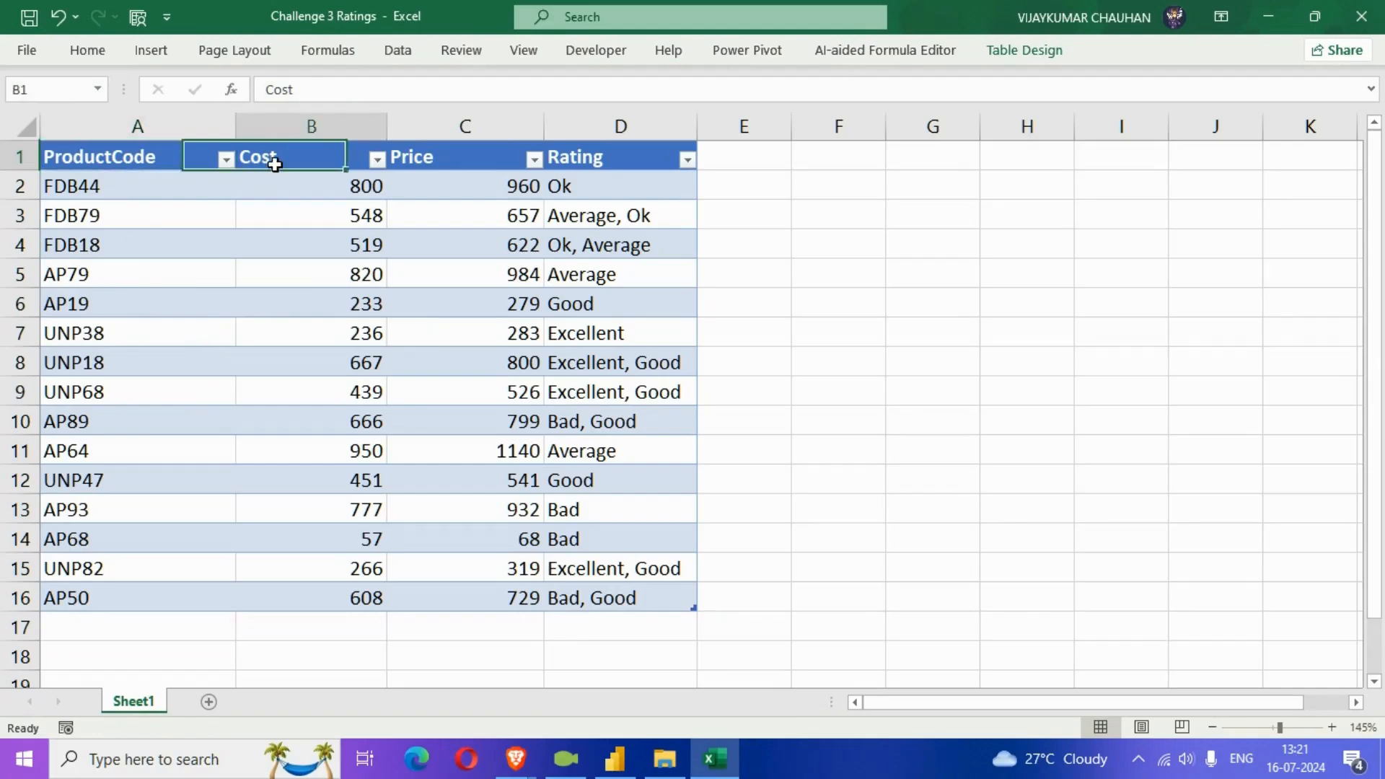
pyautogui.click(493, 167)
pyautogui.click(598, 161)
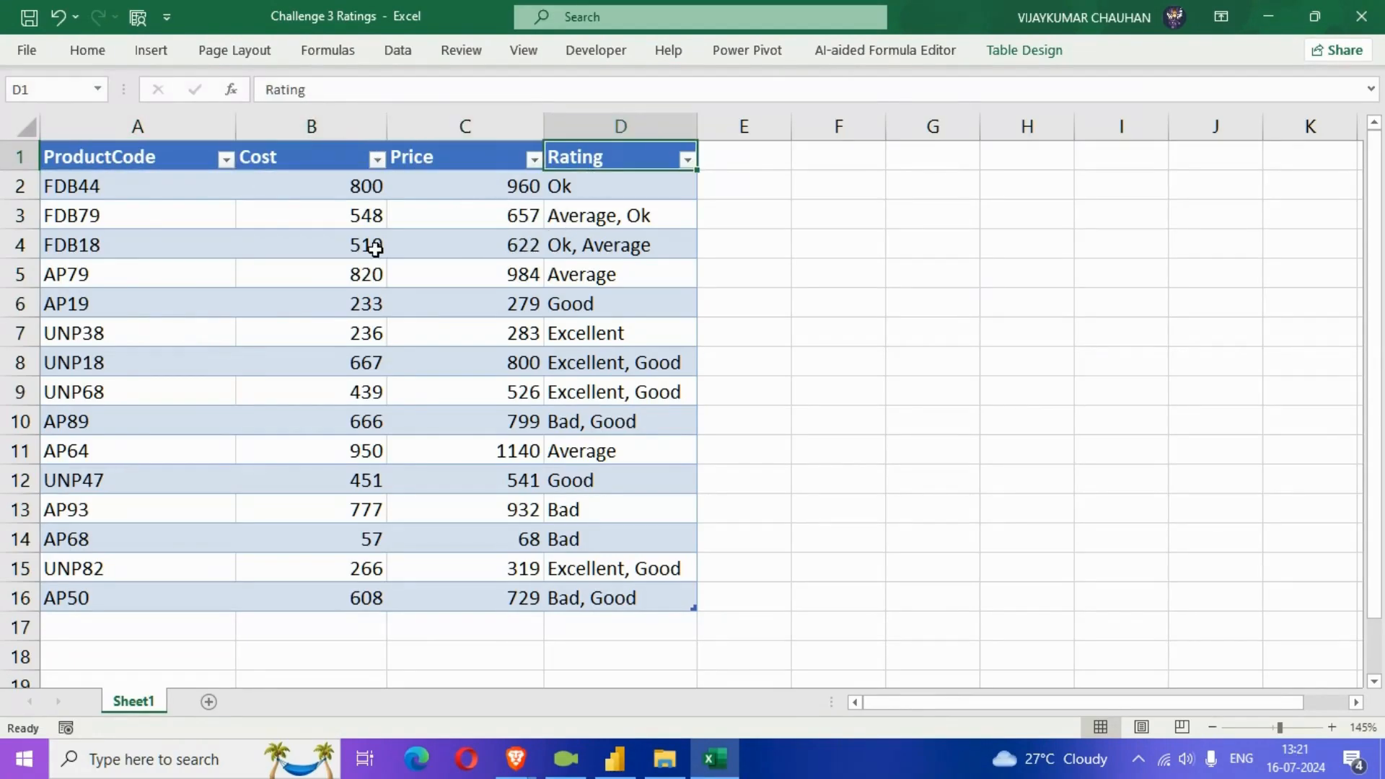
pyautogui.click(110, 155)
pyautogui.moveTo(109, 156); pyautogui.dragTo(103, 599)
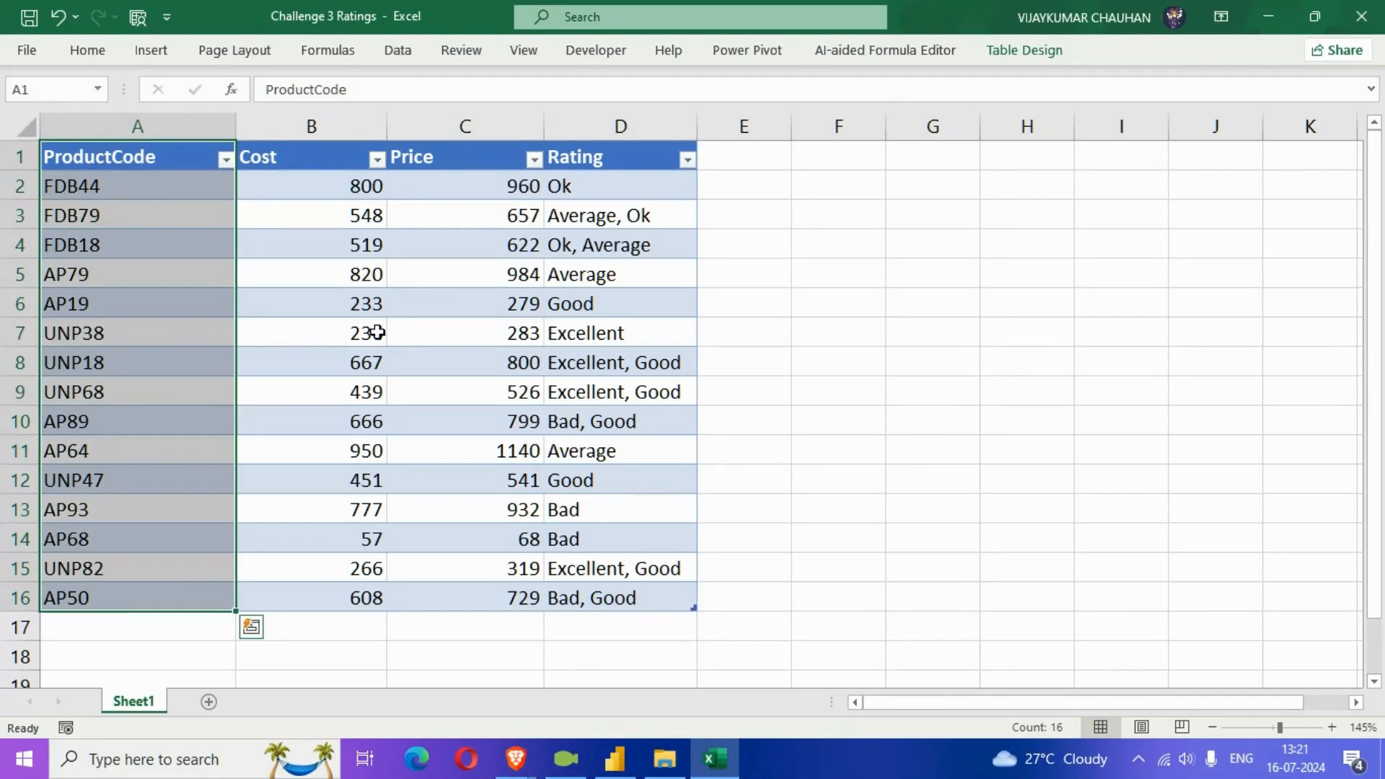
pyautogui.moveTo(586, 159); pyautogui.dragTo(583, 602)
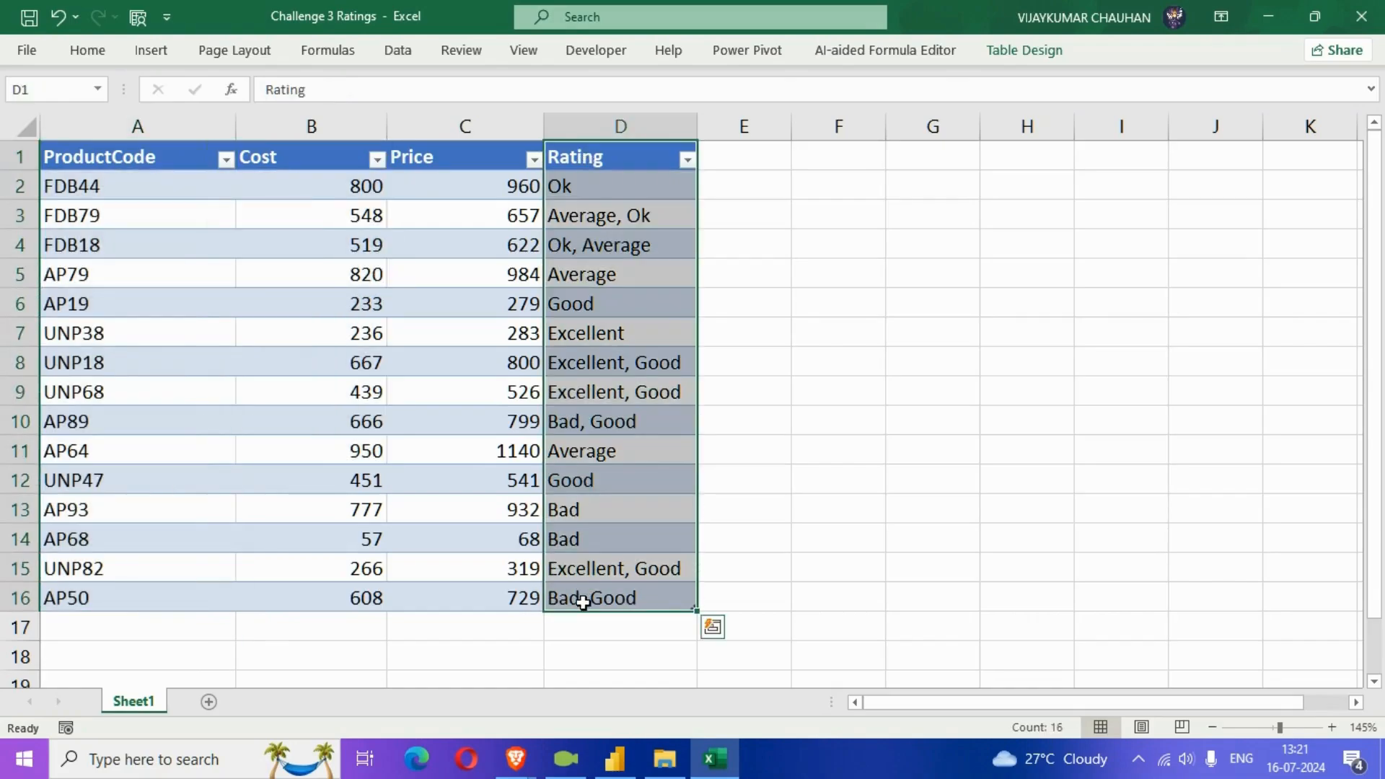
pyautogui.click(638, 280)
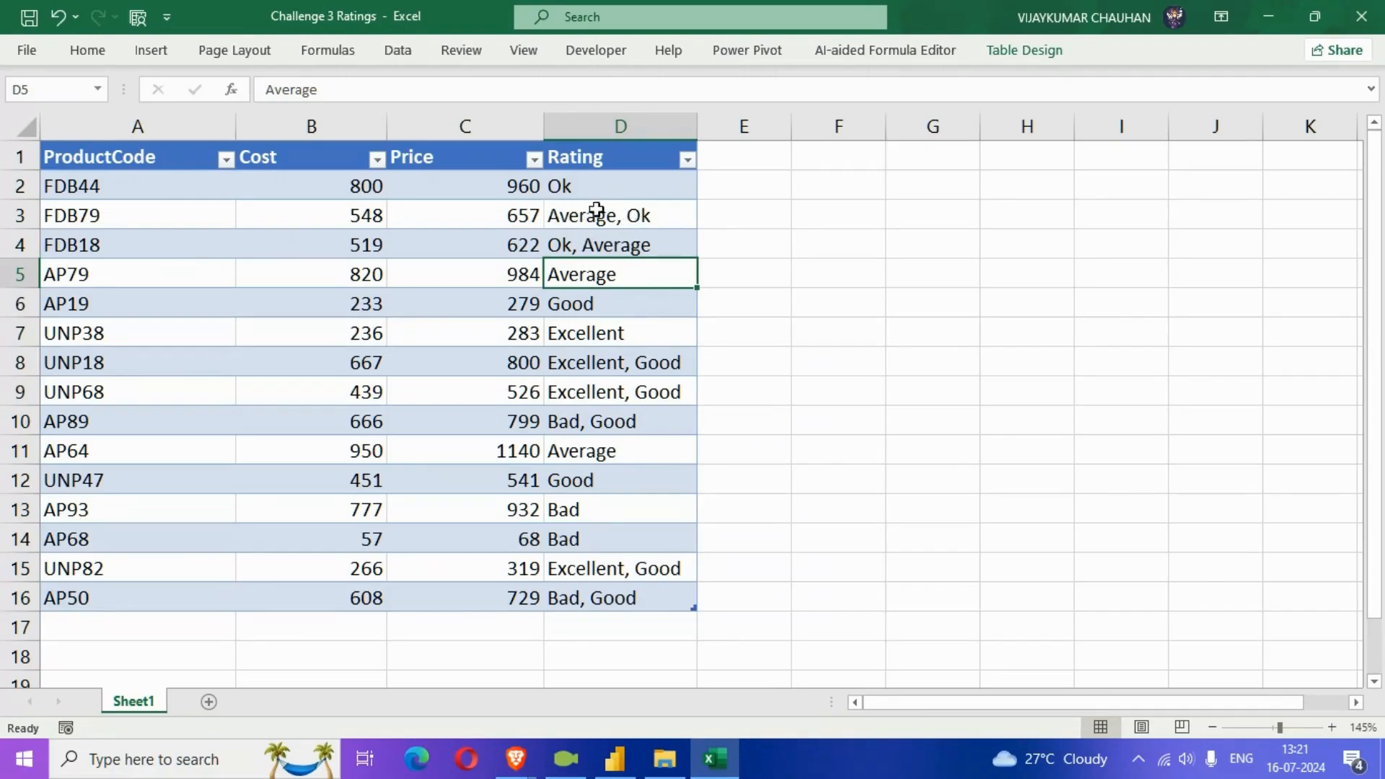
pyautogui.click(564, 187)
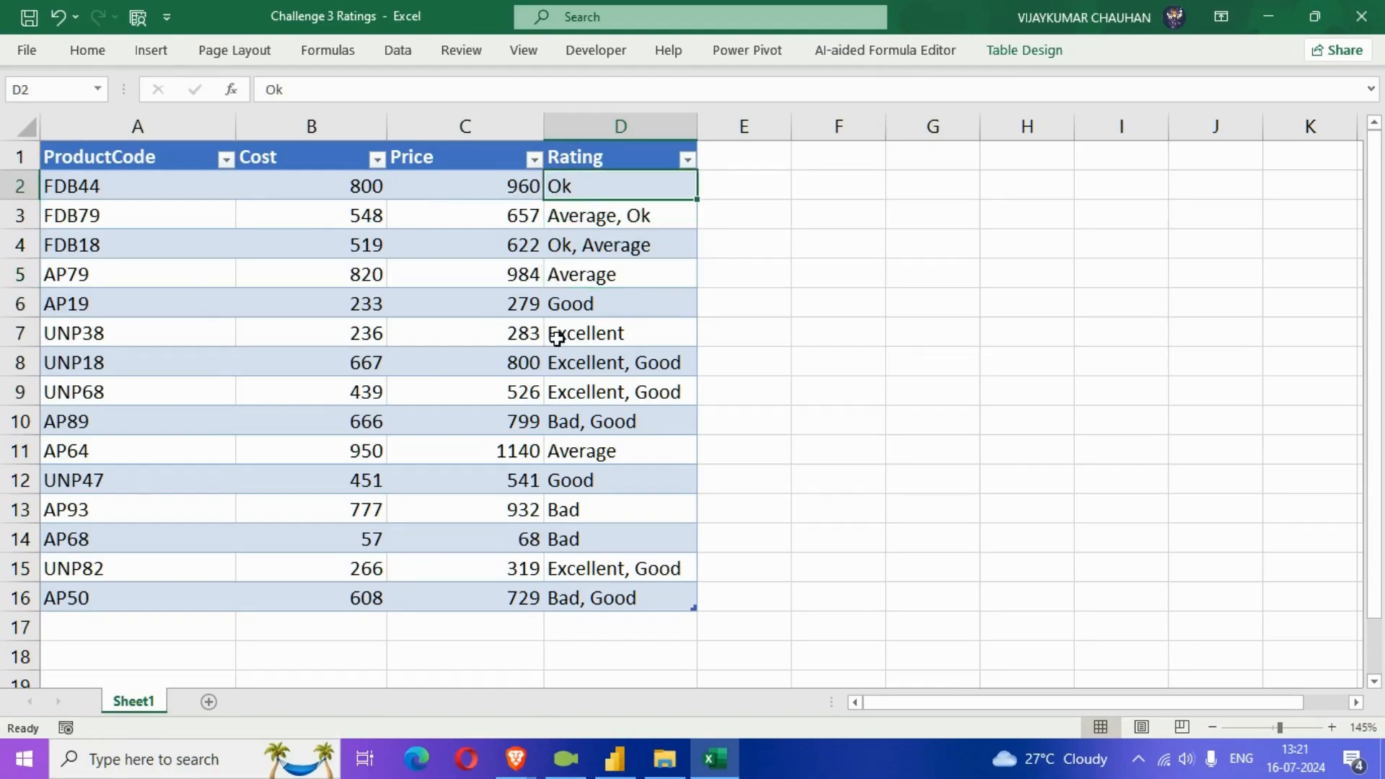
pyautogui.click(720, 392)
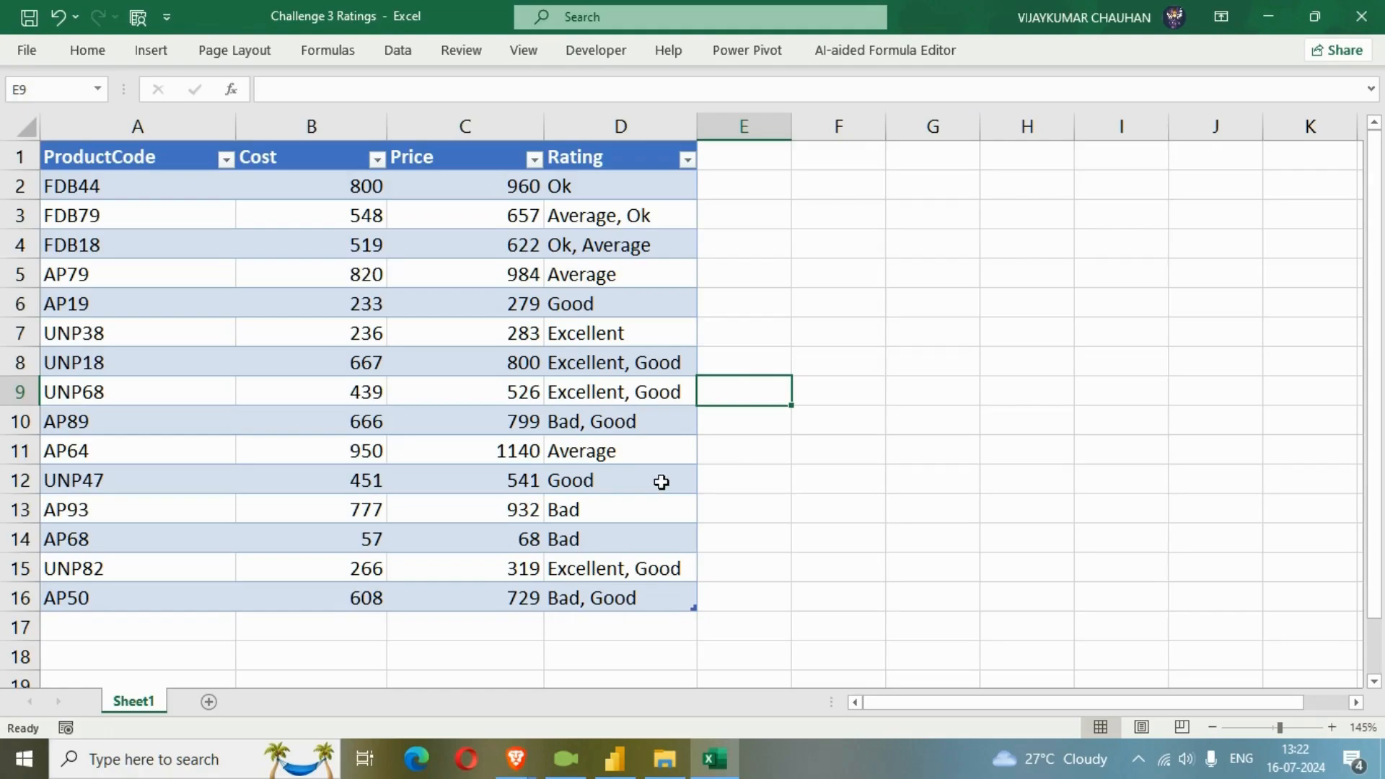
# Switch to Power BI Desktop and import the Products table from the Challenge 3 Ratings workbook for transformation in Power Query.
pyautogui.click(618, 763)
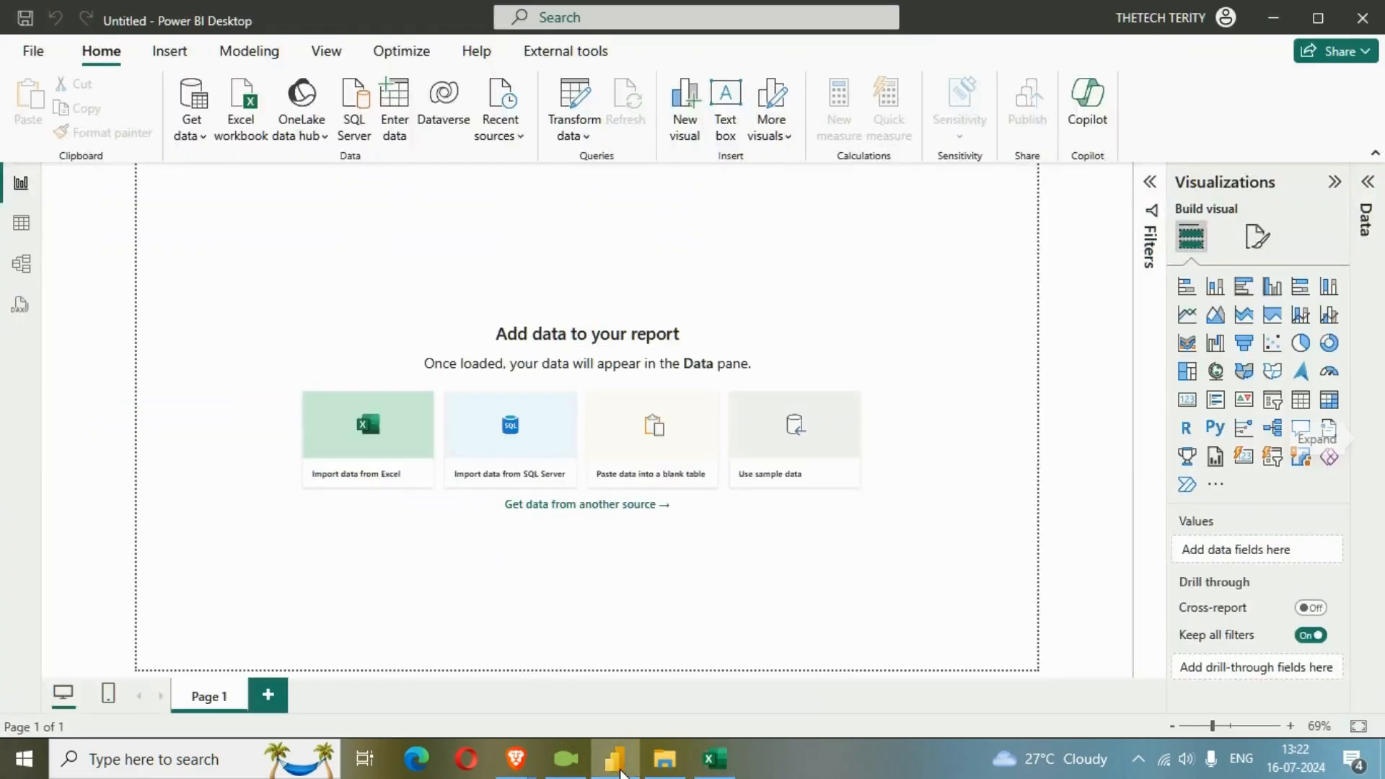
pyautogui.click(393, 455)
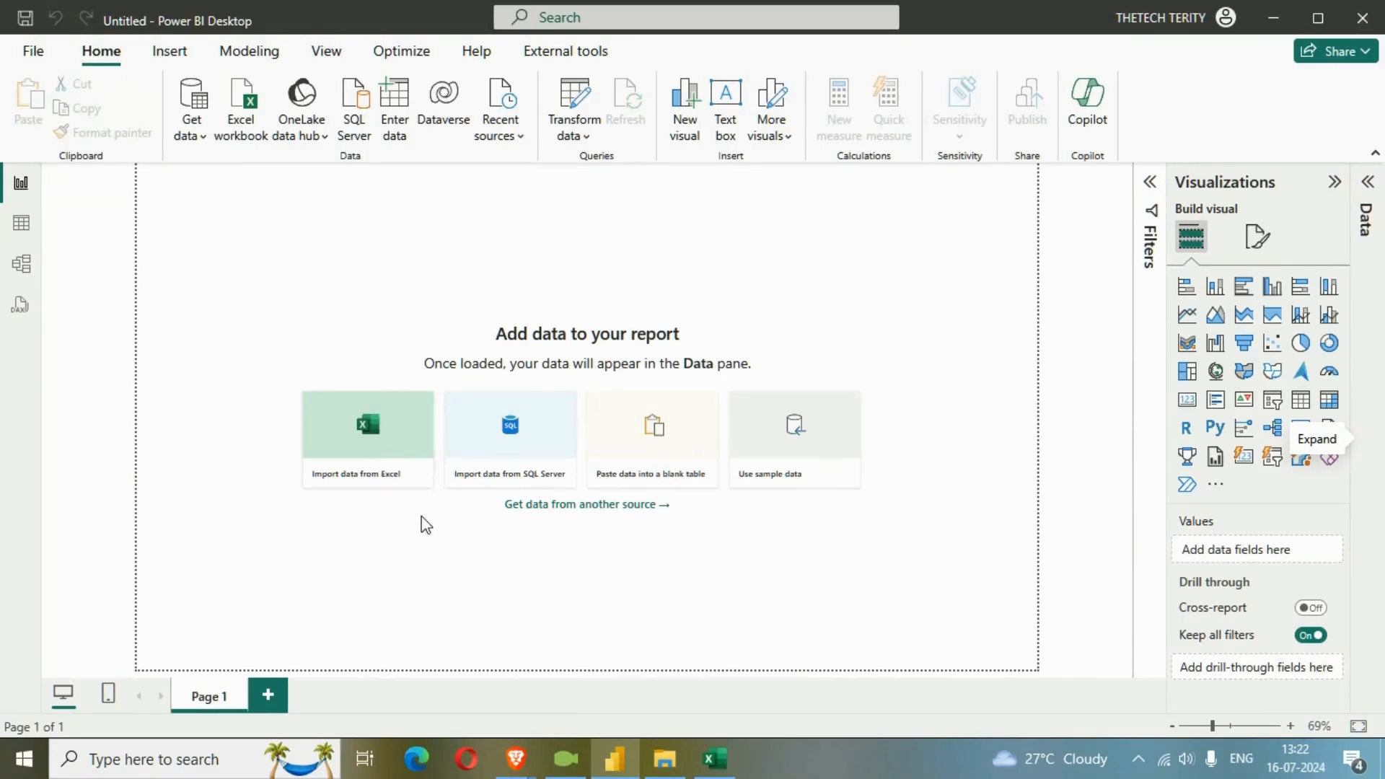
pyautogui.click(477, 248)
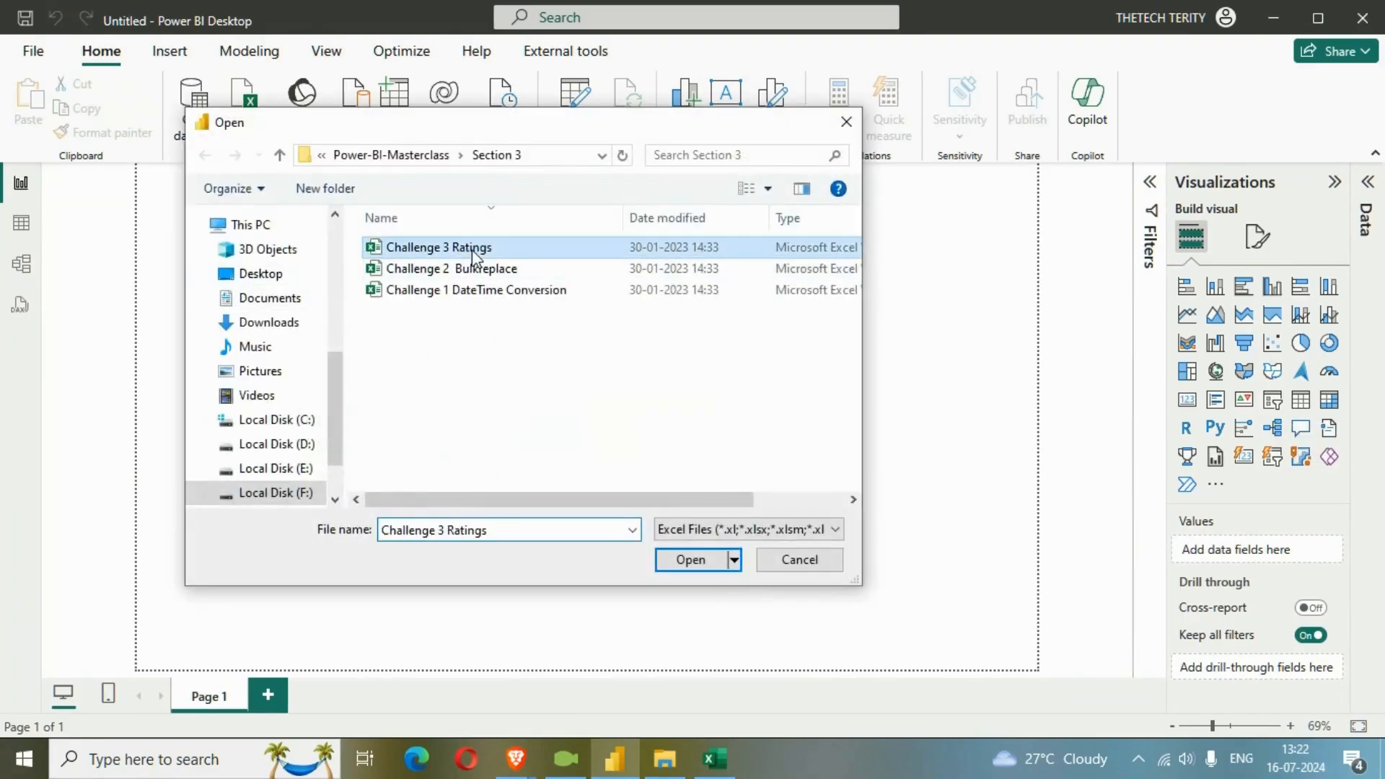
pyautogui.click(704, 569)
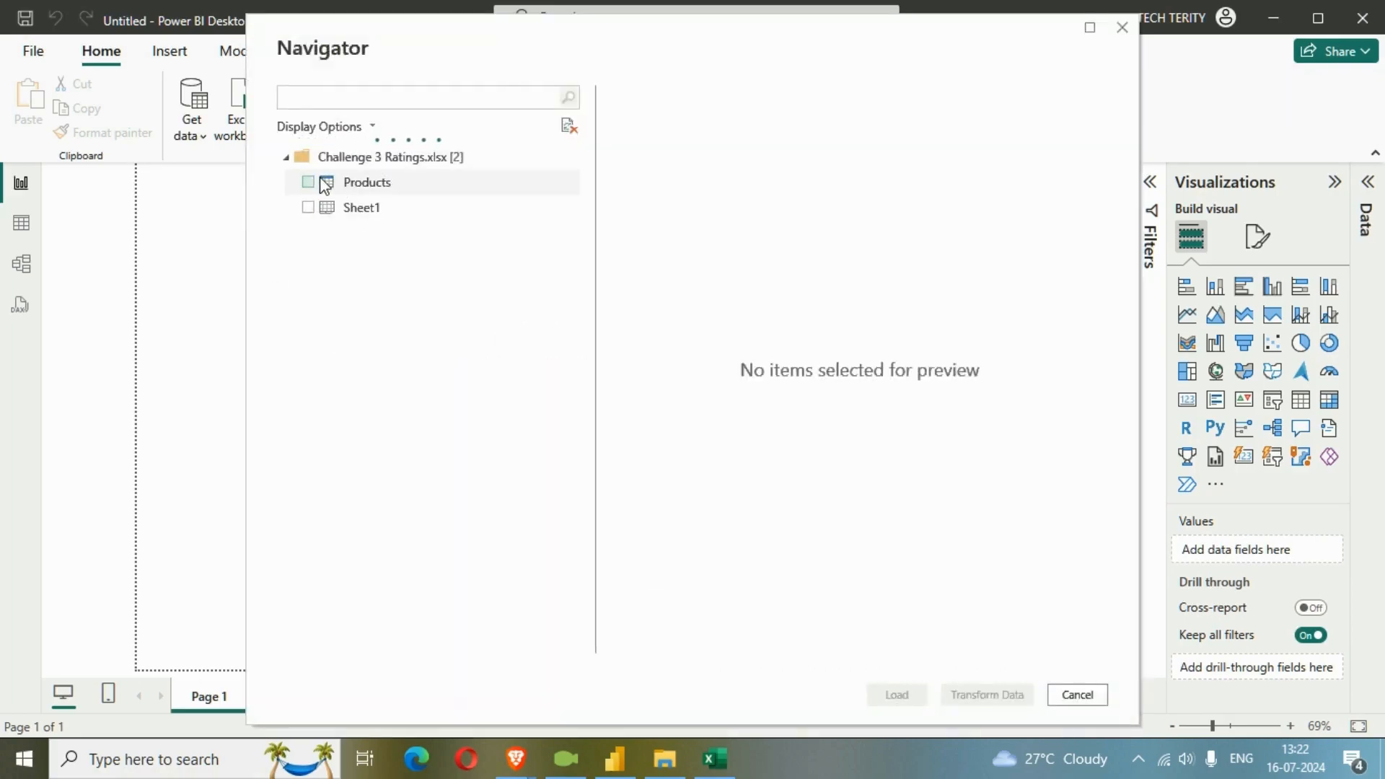
pyautogui.click(314, 184)
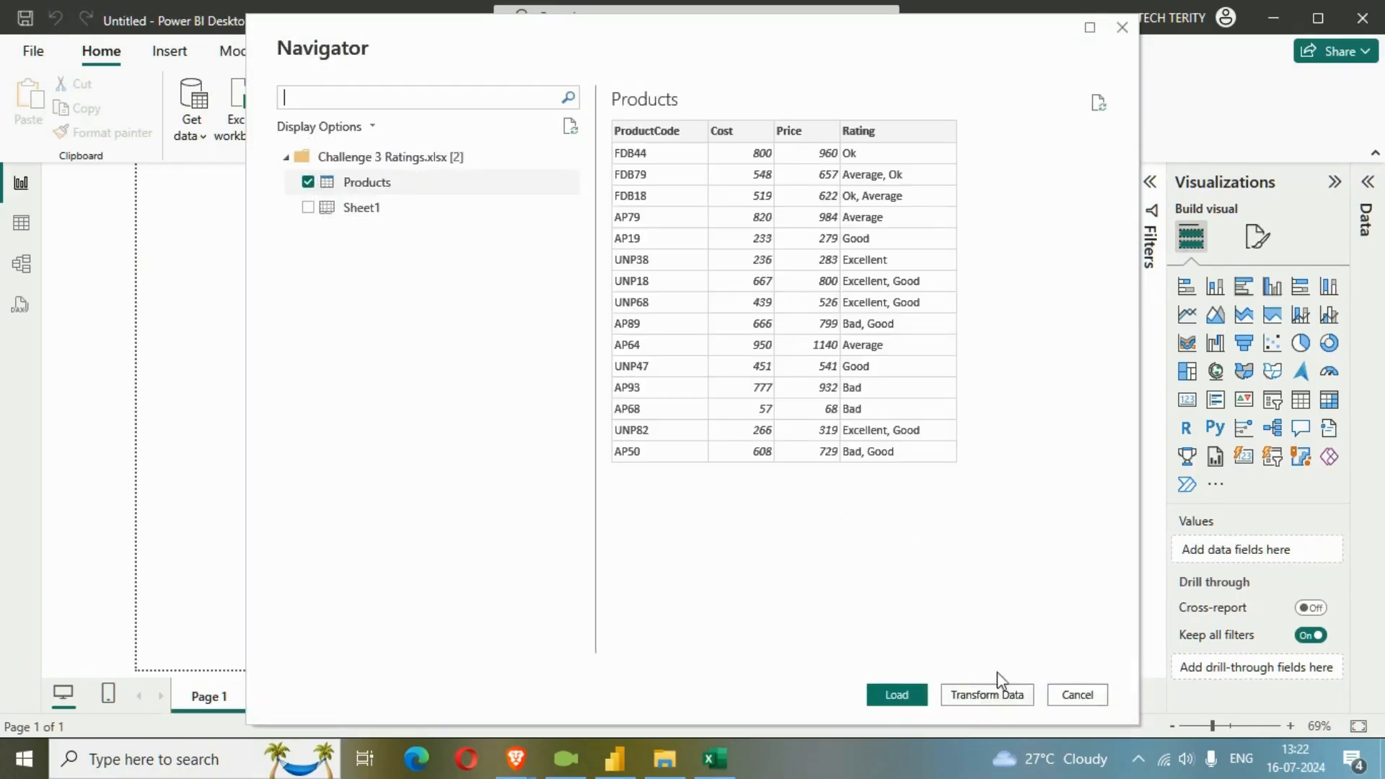
pyautogui.click(996, 697)
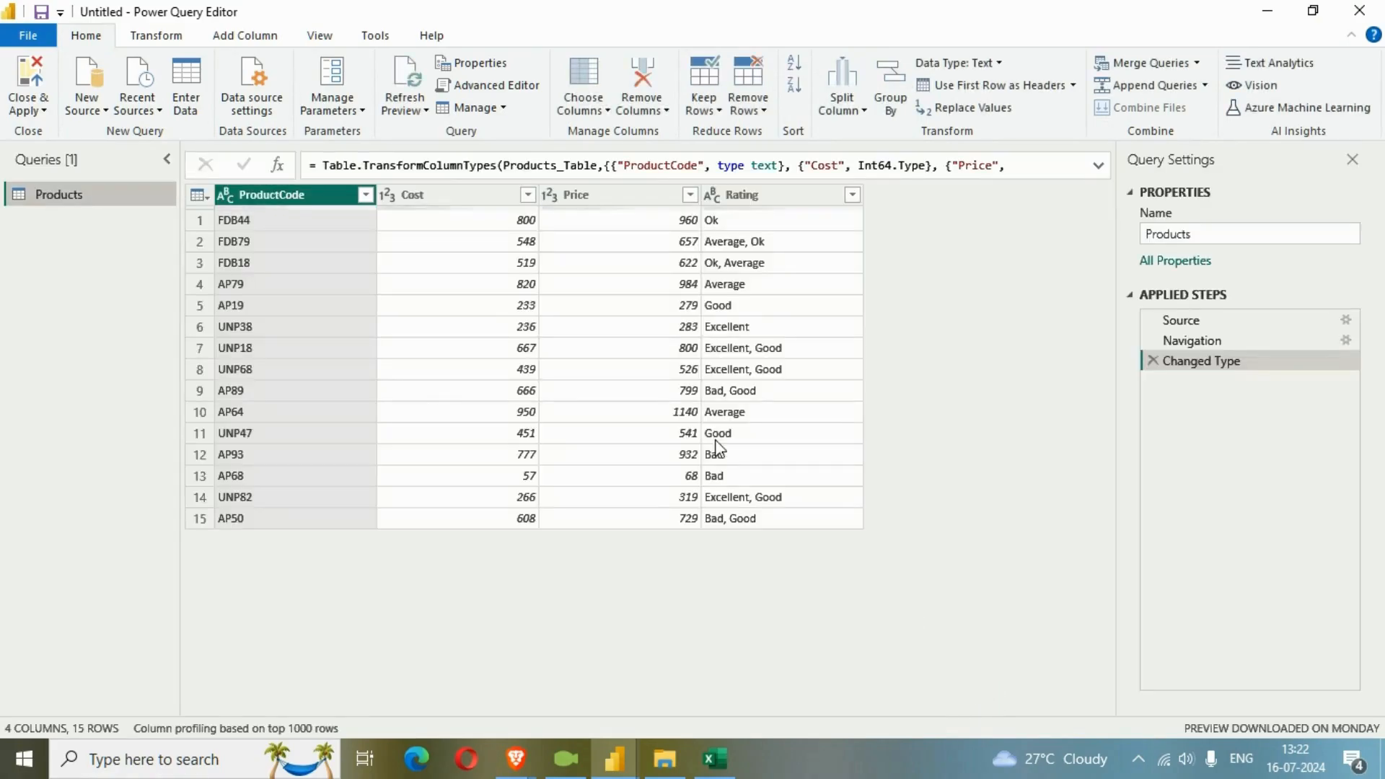
# Split the Rating column of the Products query by comma at each occurrence of the delimiter.
pyautogui.click(459, 197)
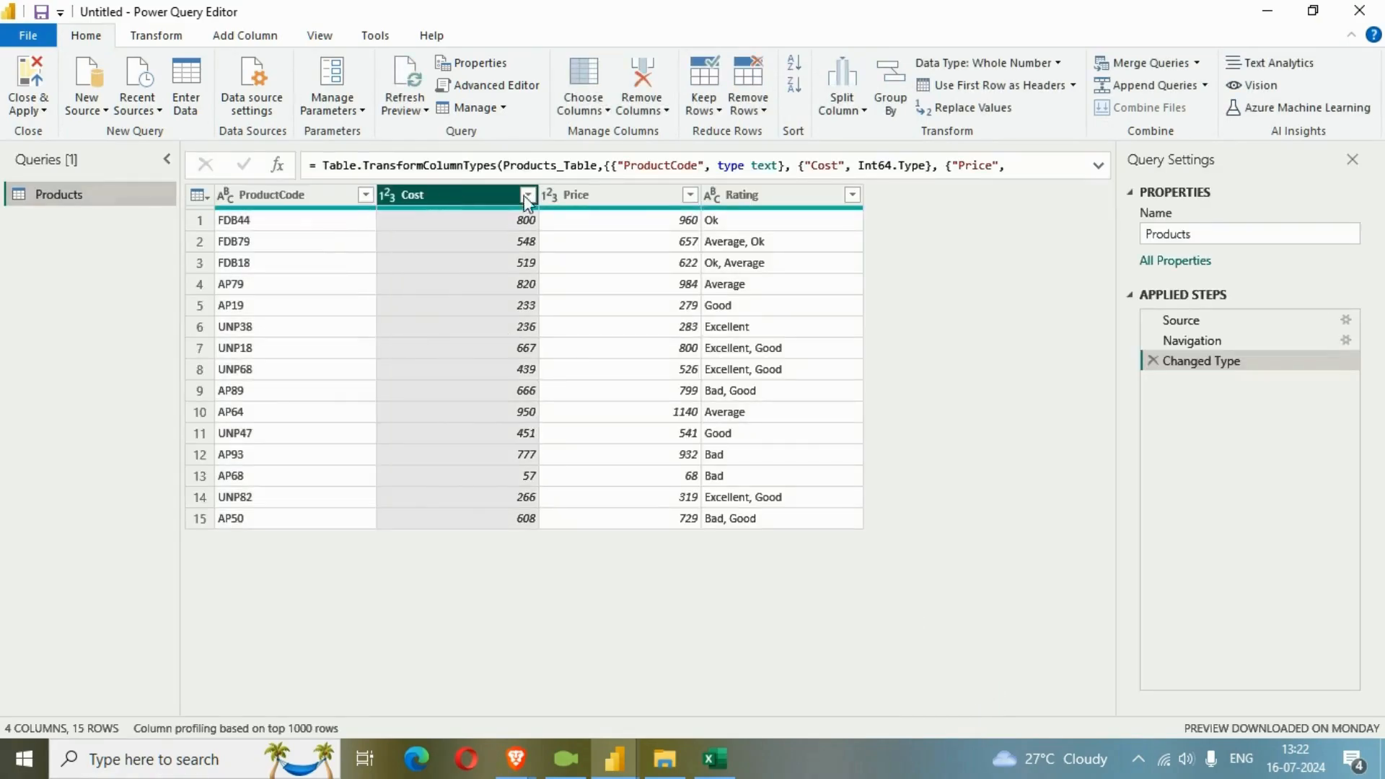
pyautogui.click(590, 196)
pyautogui.click(748, 195)
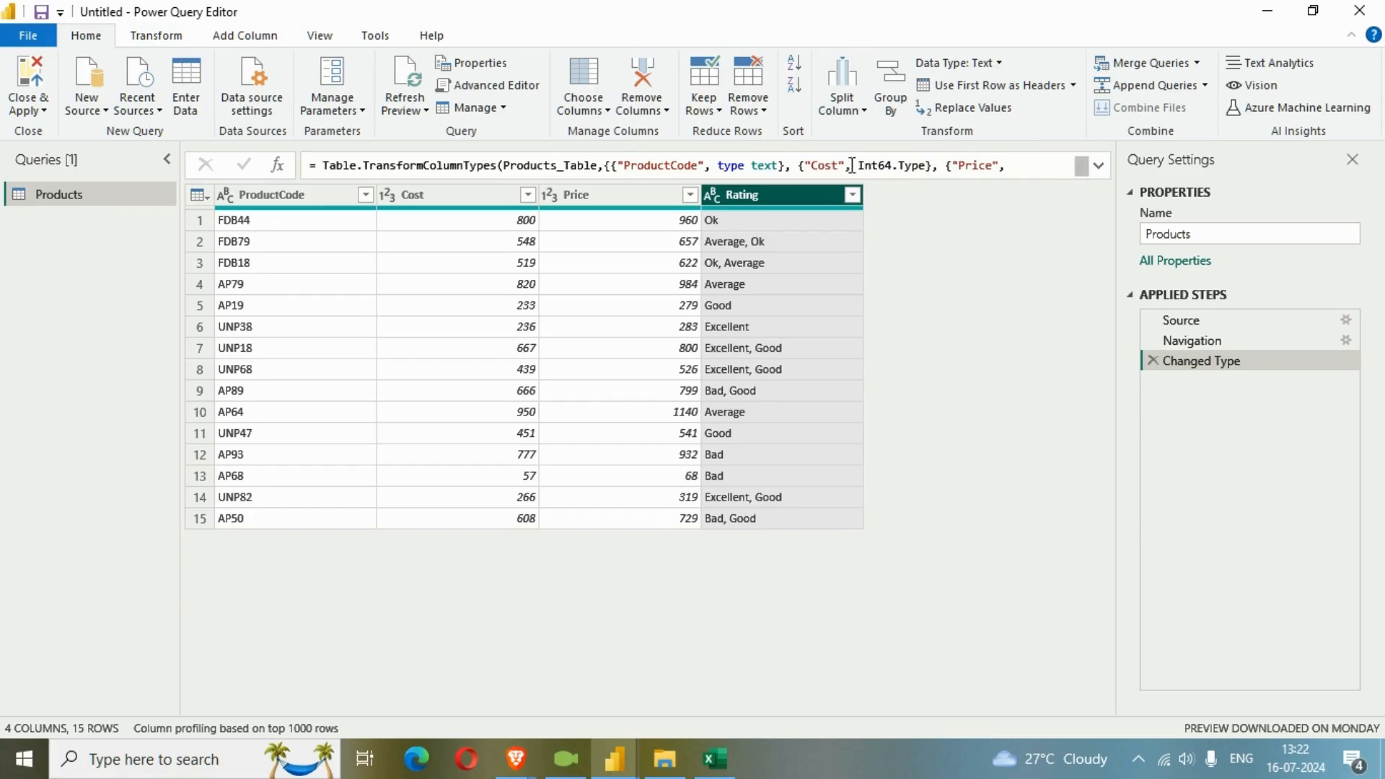
pyautogui.click(861, 115)
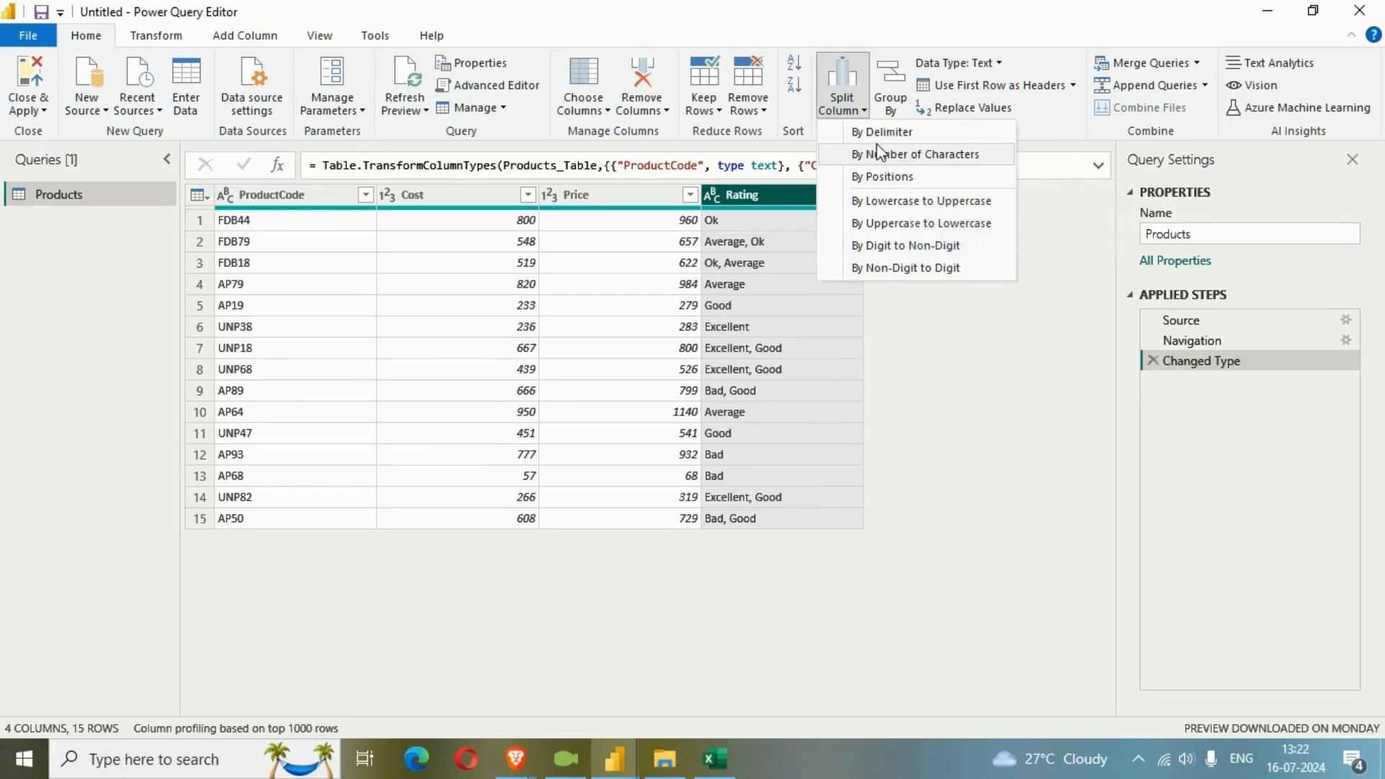
pyautogui.click(884, 132)
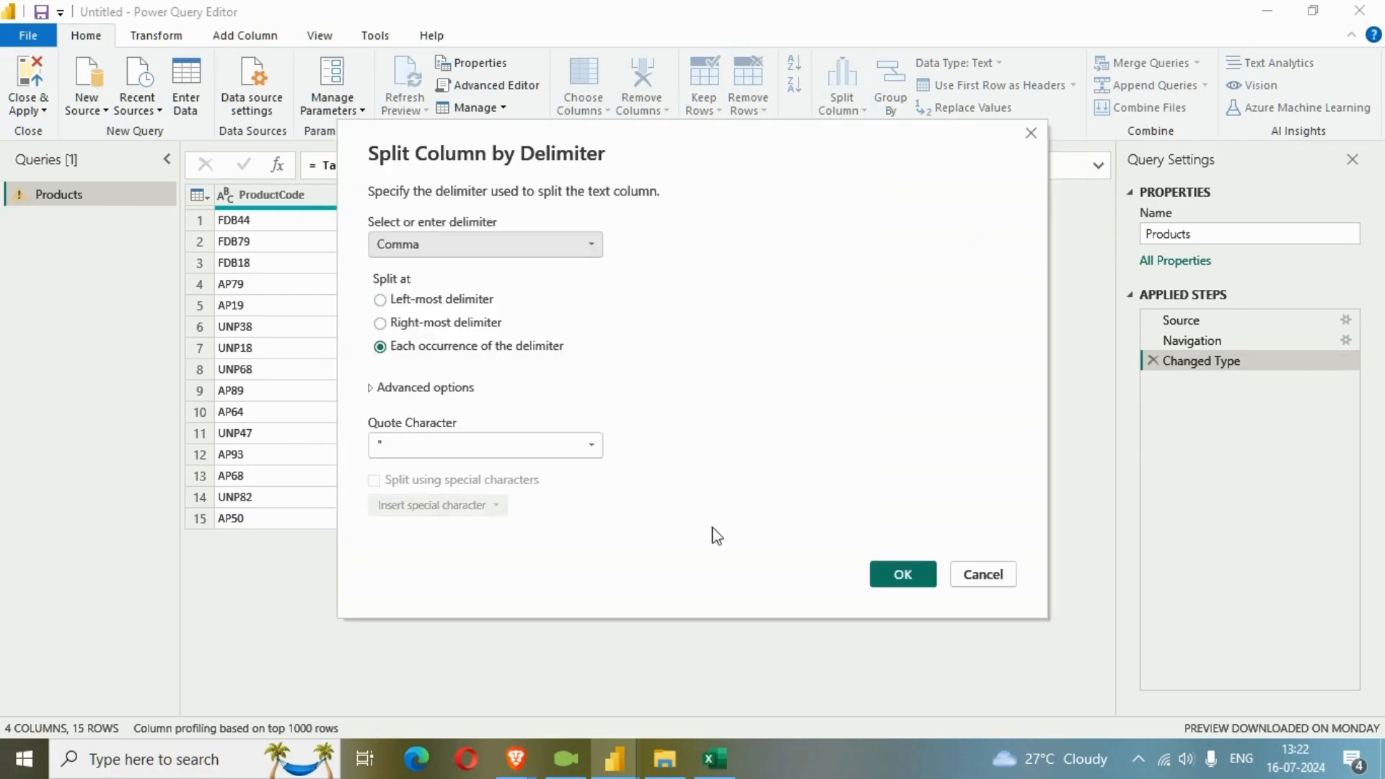
pyautogui.click(911, 579)
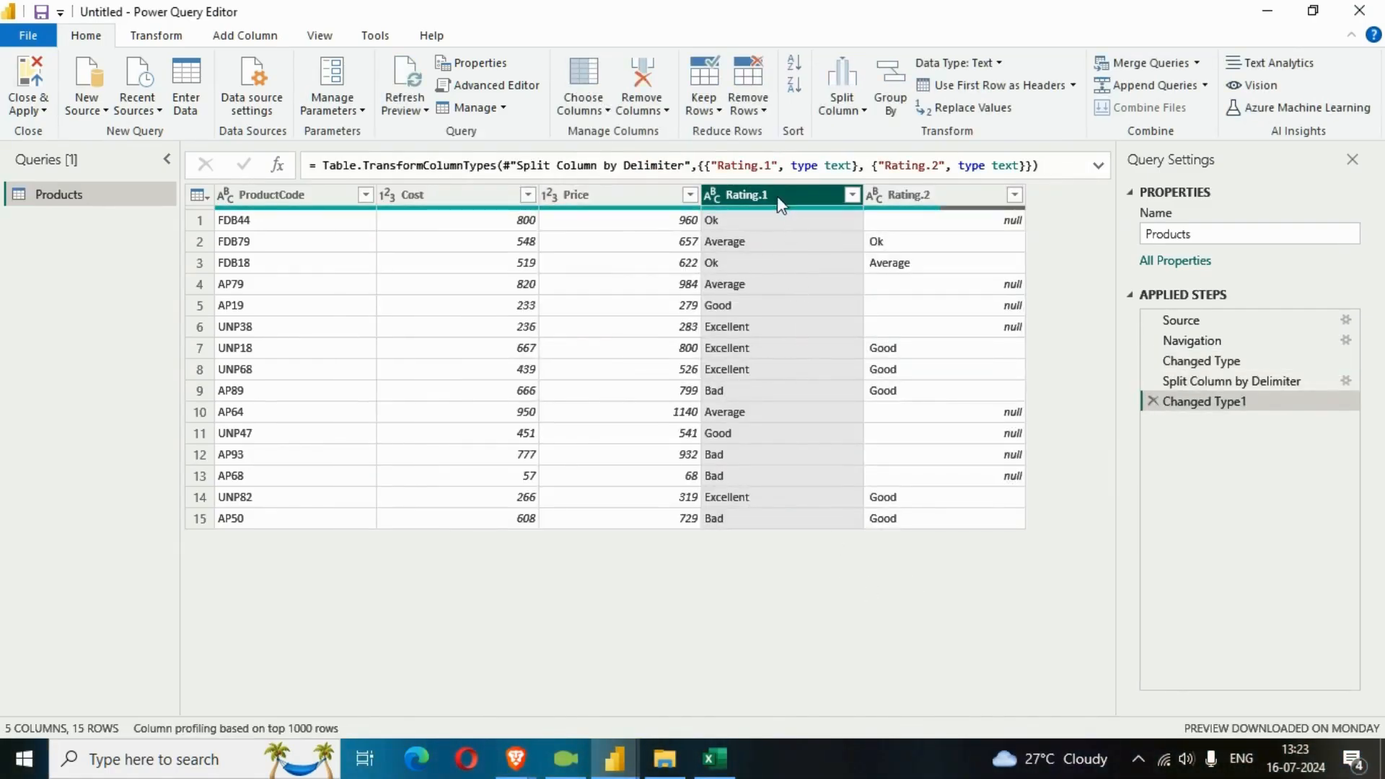
# Check the two split rating columns and remove the Changed Type1 and Split Column by Delimiter steps from Products.
pyautogui.click(936, 207)
pyautogui.click(794, 207)
pyautogui.click(1152, 402)
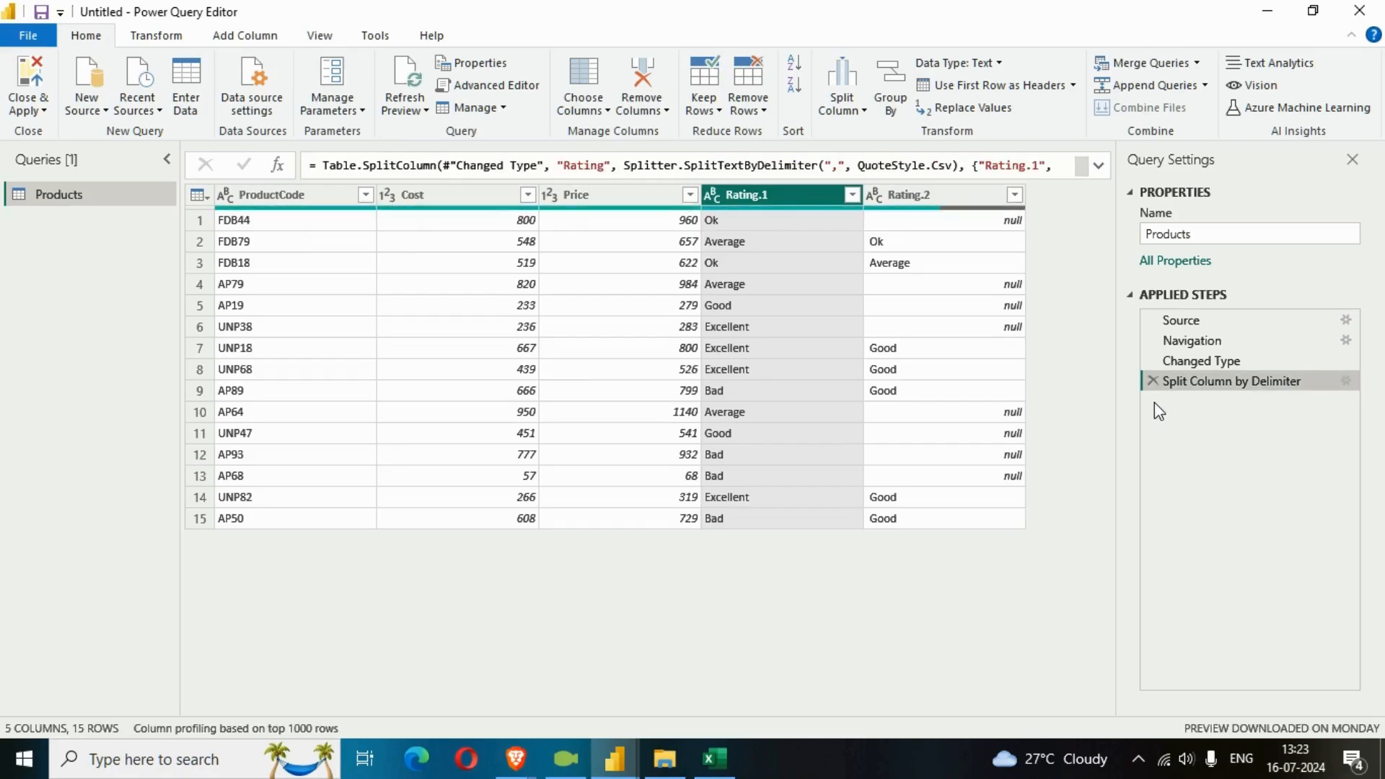
pyautogui.click(1153, 382)
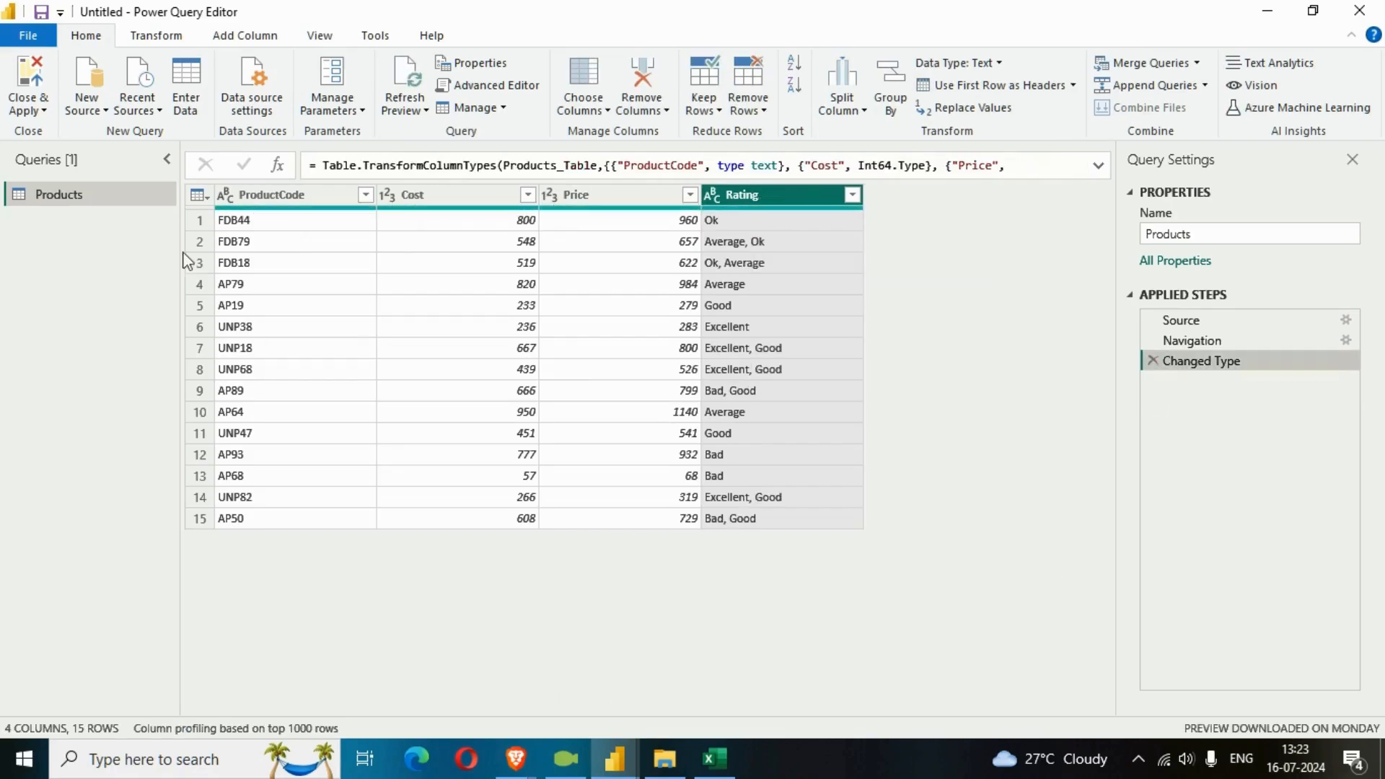
# Duplicate the Products query and rename the copy ProductsRatingsFix.
pyautogui.rightClick(96, 206)
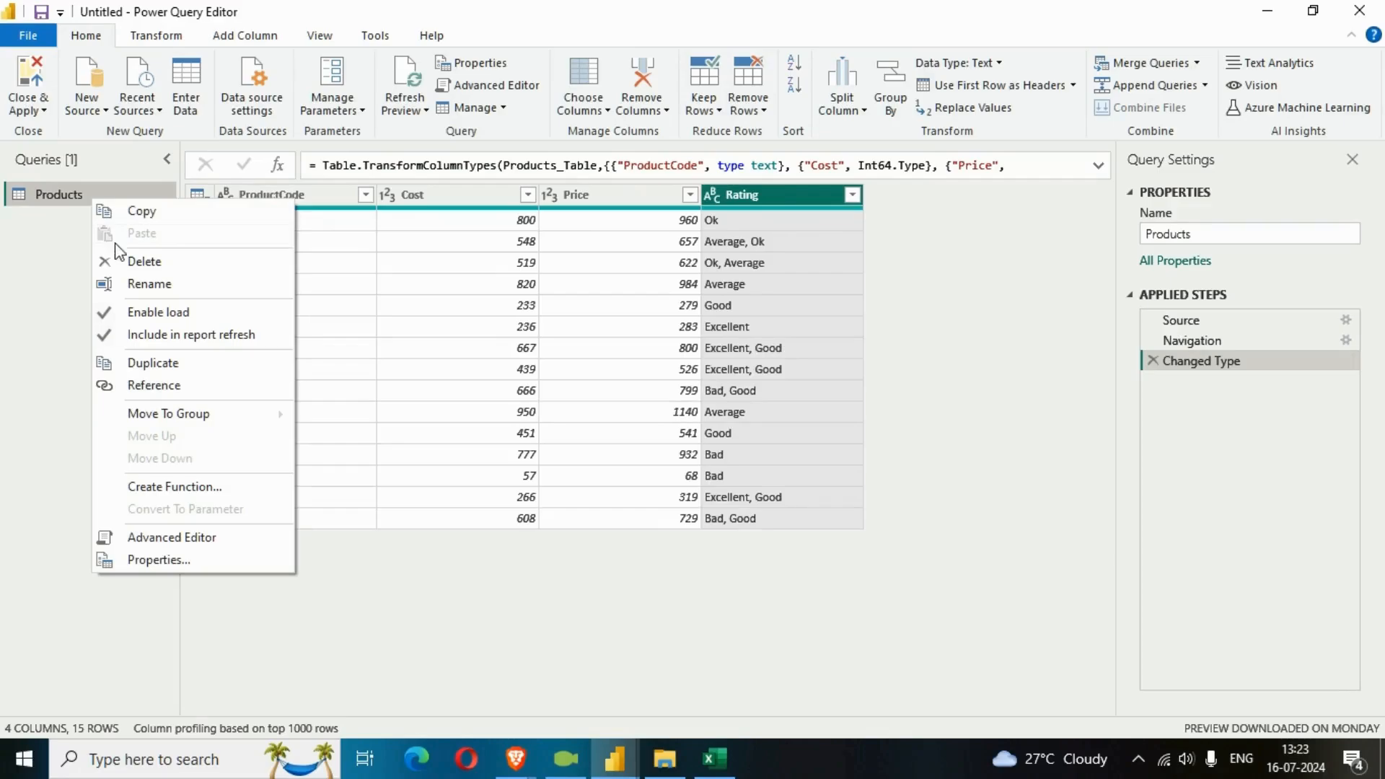
pyautogui.click(129, 364)
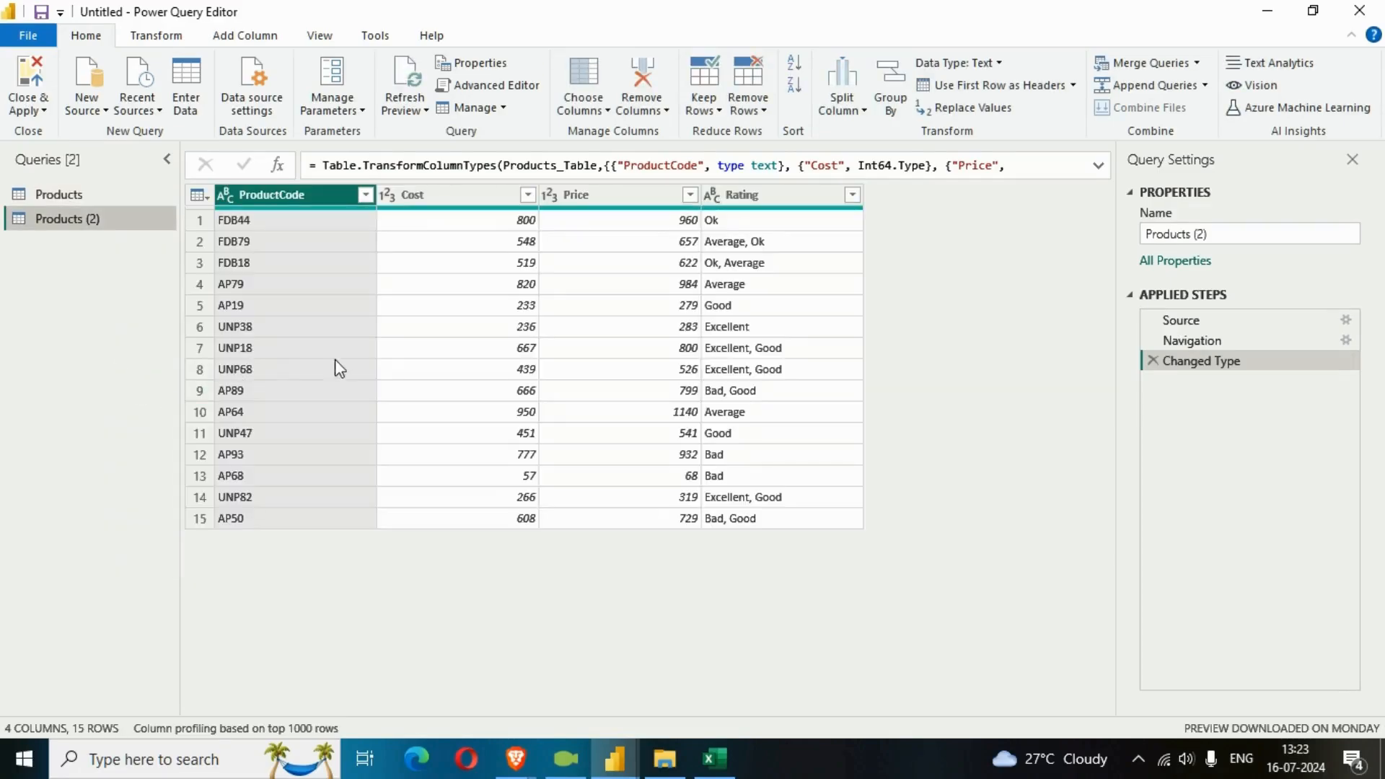
pyautogui.click(1207, 237)
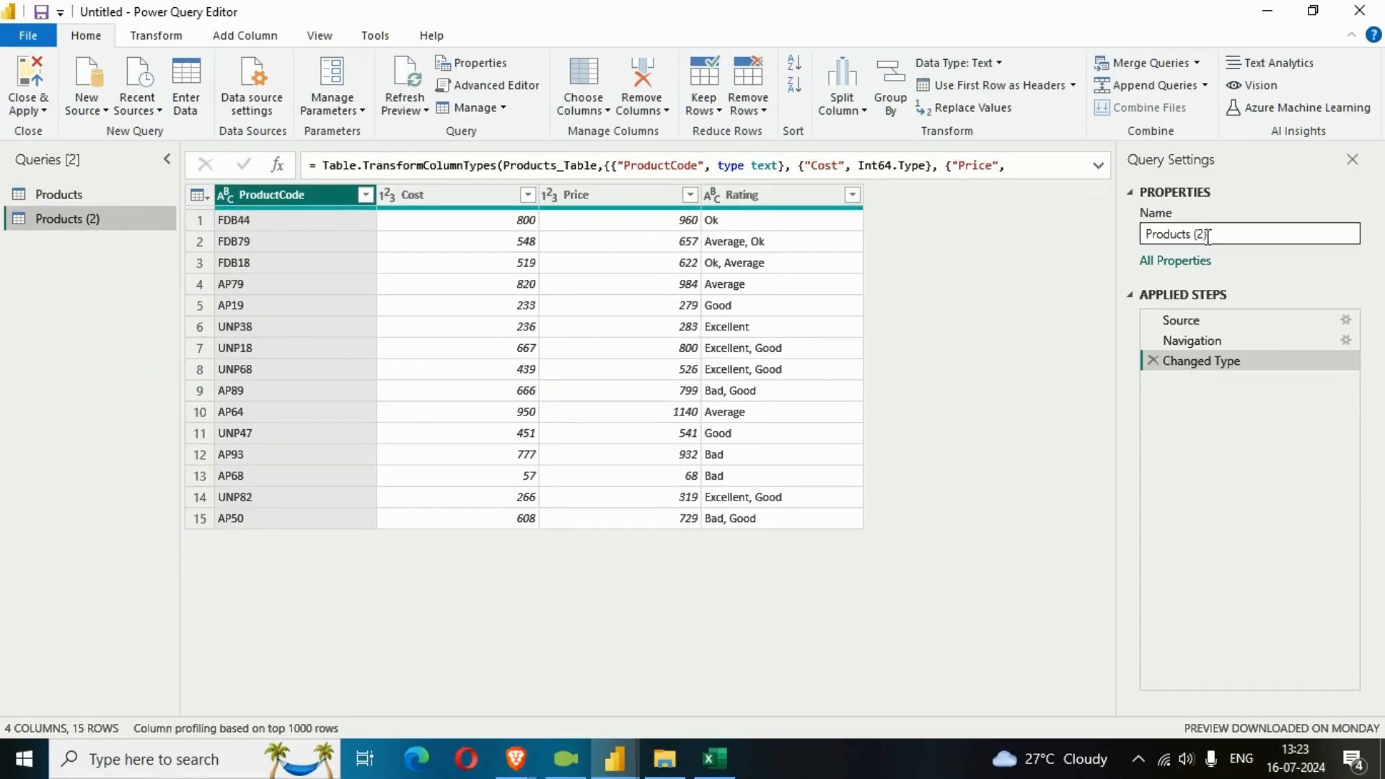
pyautogui.click(1169, 234)
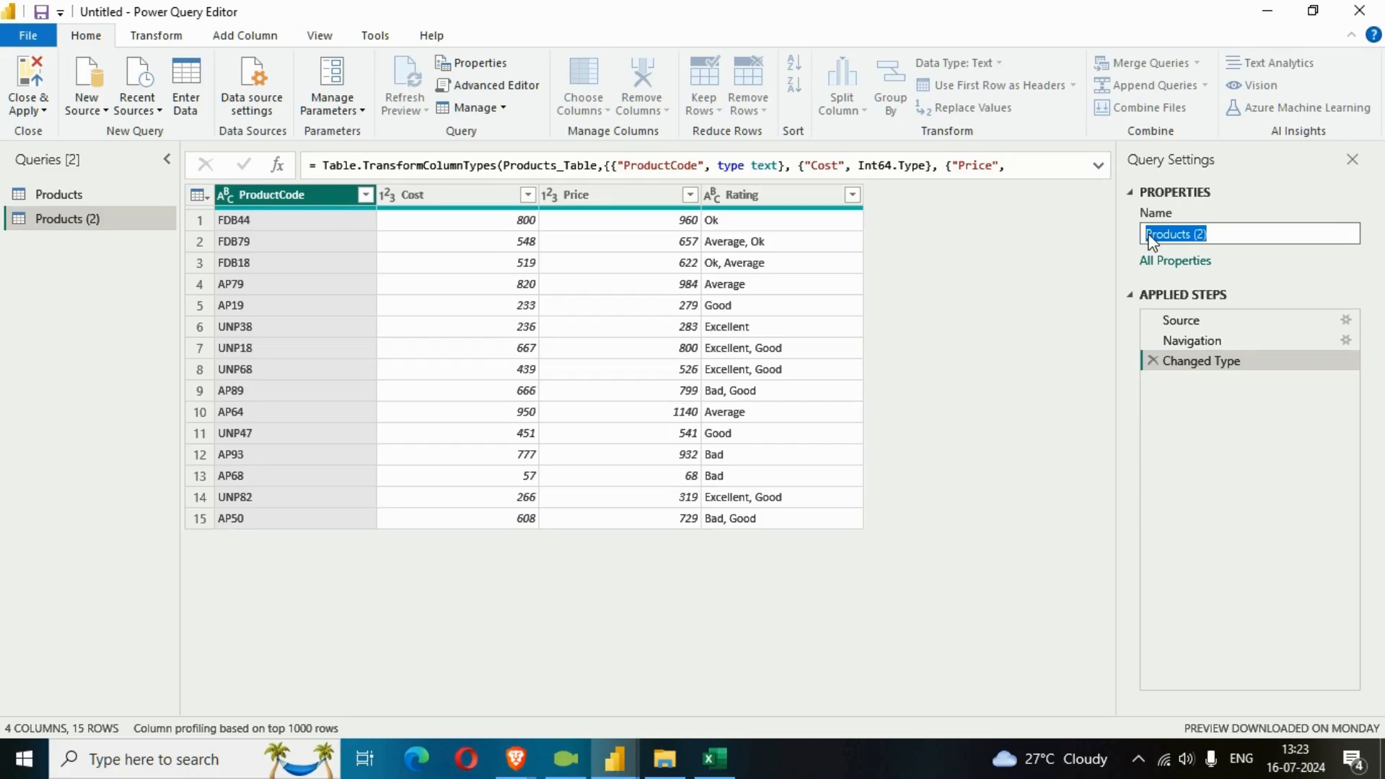
pyautogui.press('End')
pyautogui.press('BackSpace')
pyautogui.write('ings')
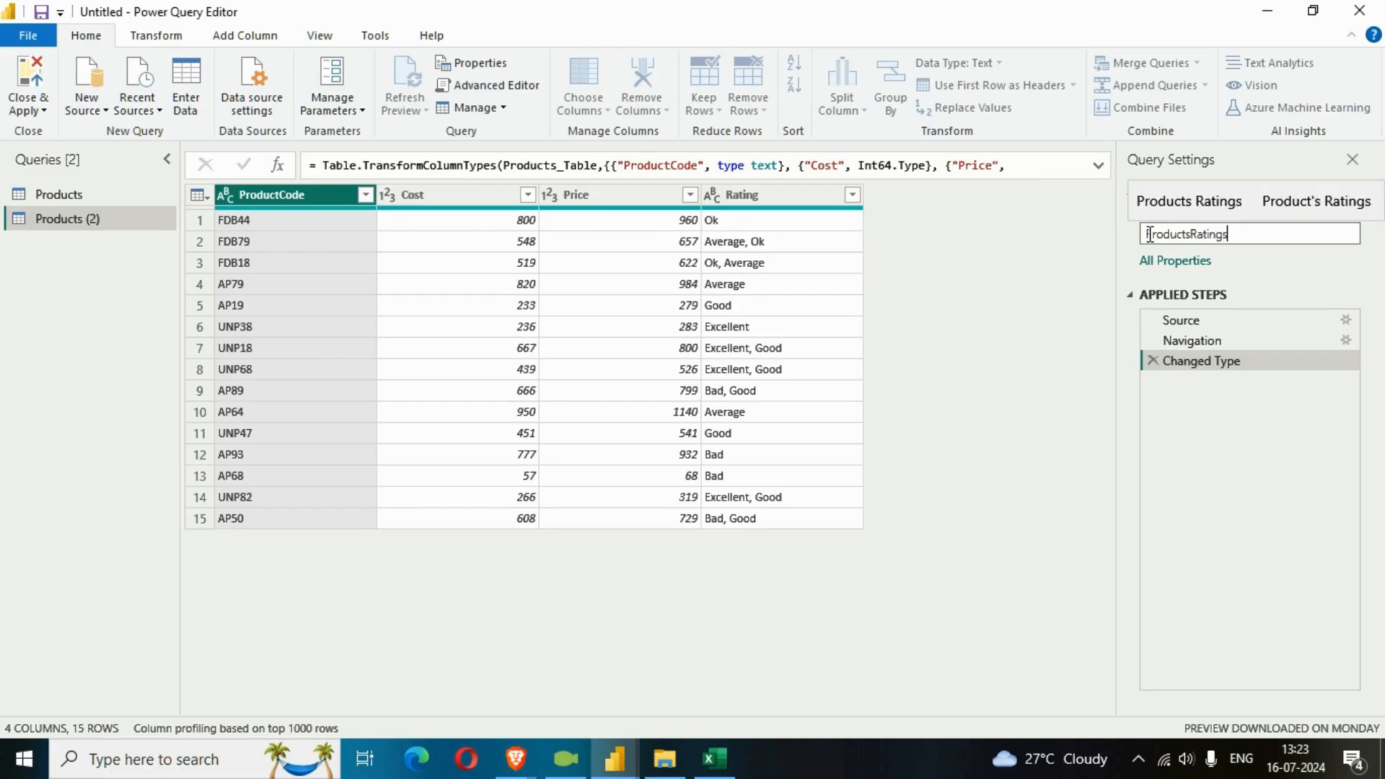
pyautogui.write('Fix')
pyautogui.press('Return')
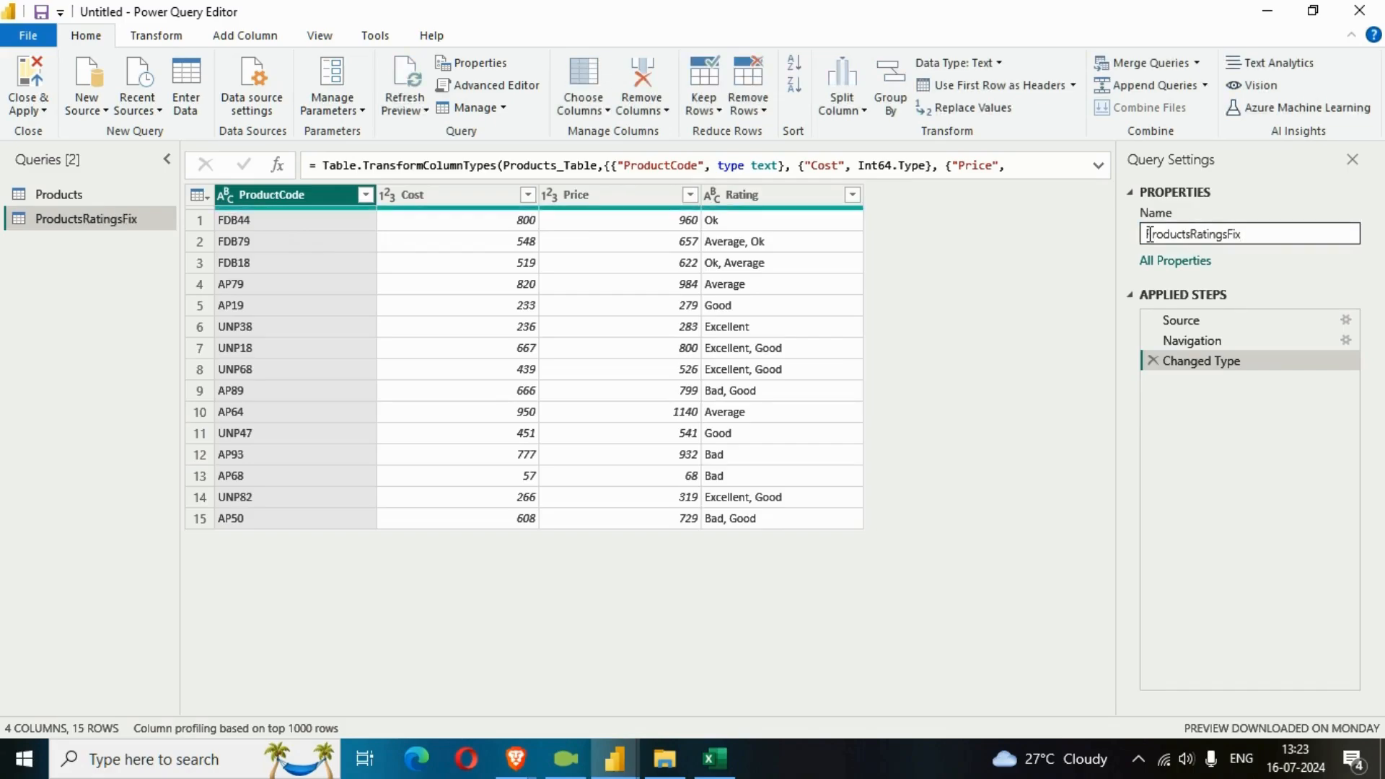
# Split the Rating column of ProductsRatingsFix by comma at each occurrence of the delimiter.
pyautogui.click(782, 209)
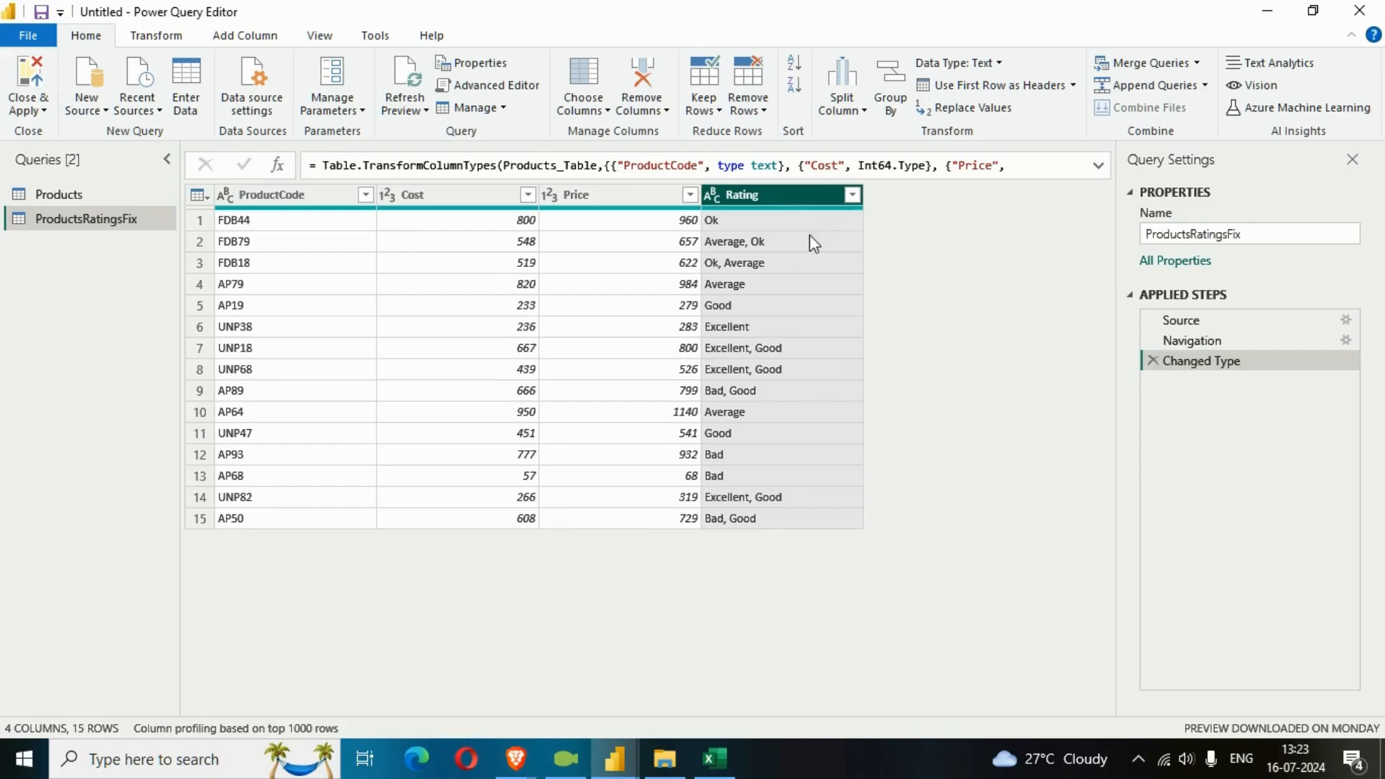
pyautogui.click(852, 108)
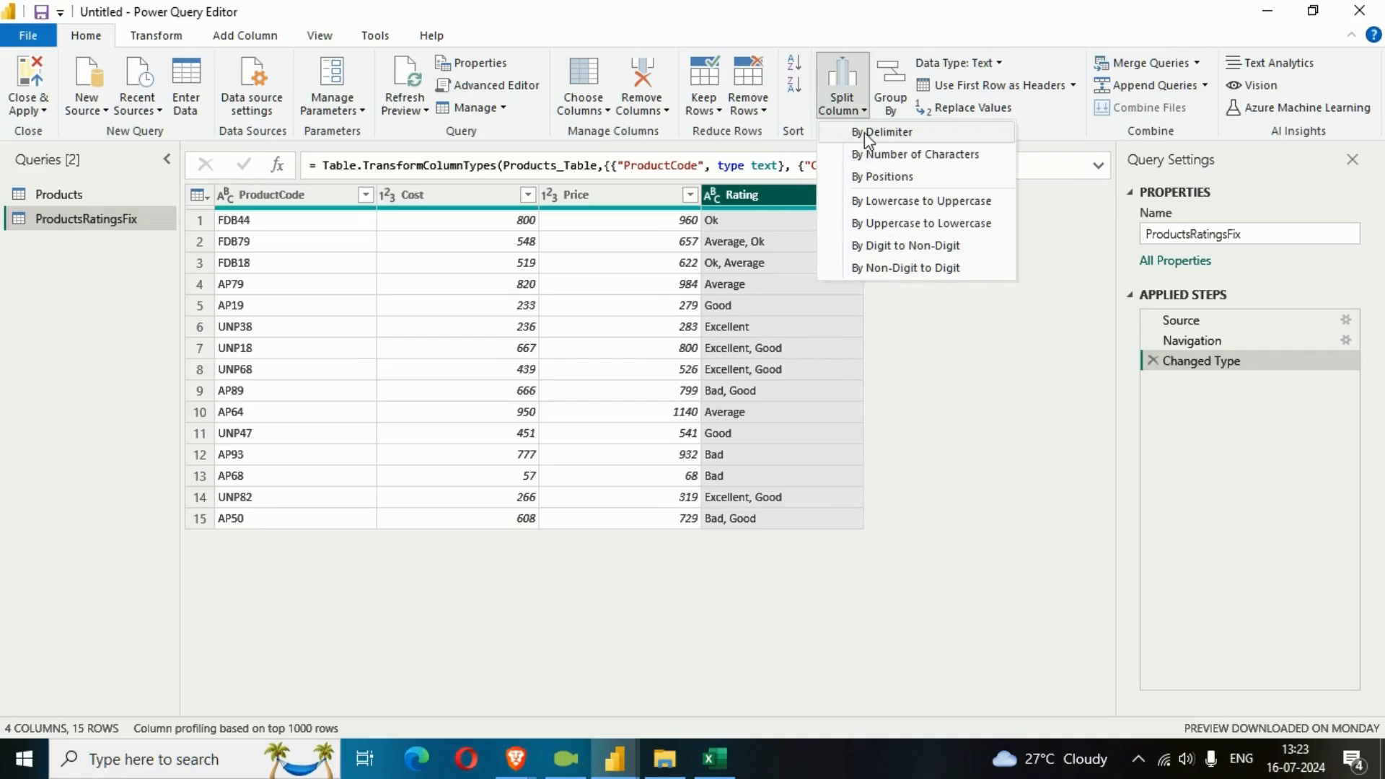
pyautogui.click(860, 134)
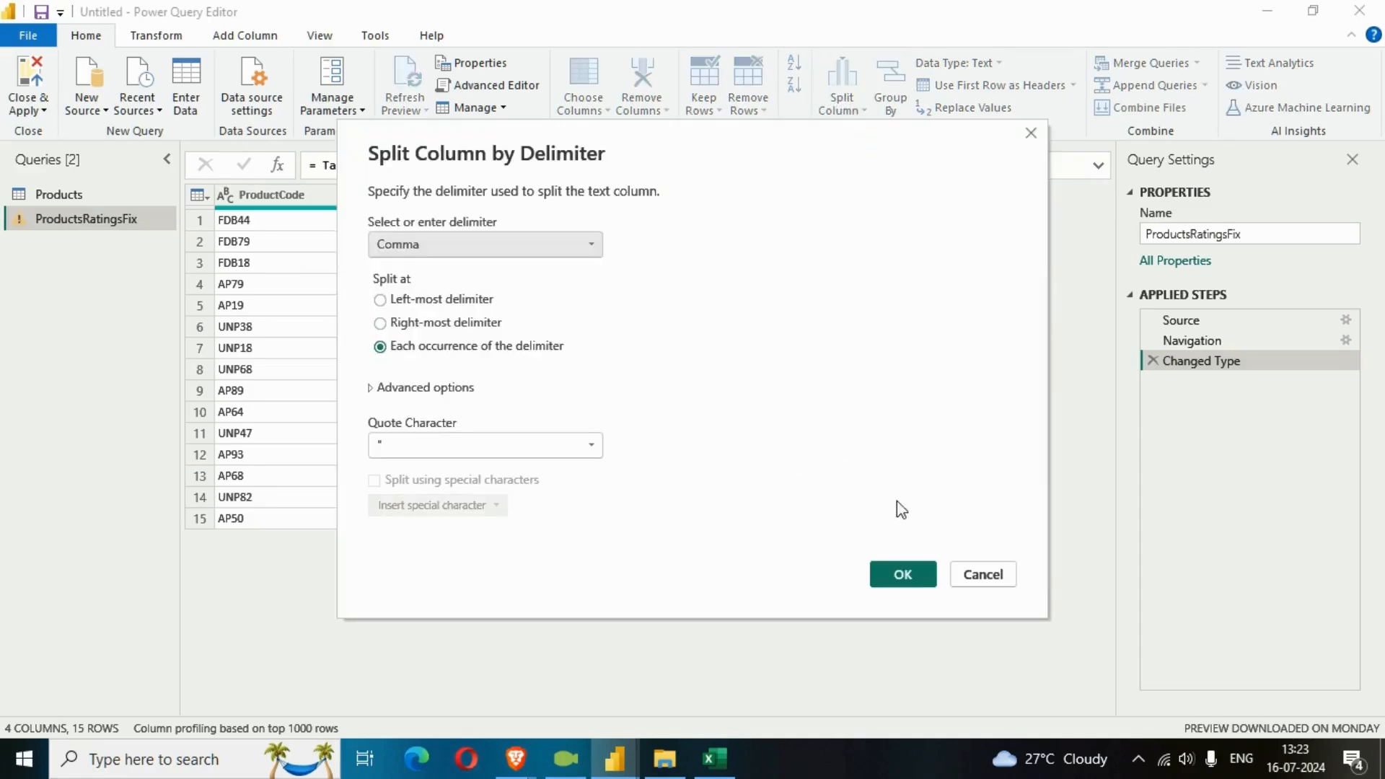
pyautogui.click(904, 577)
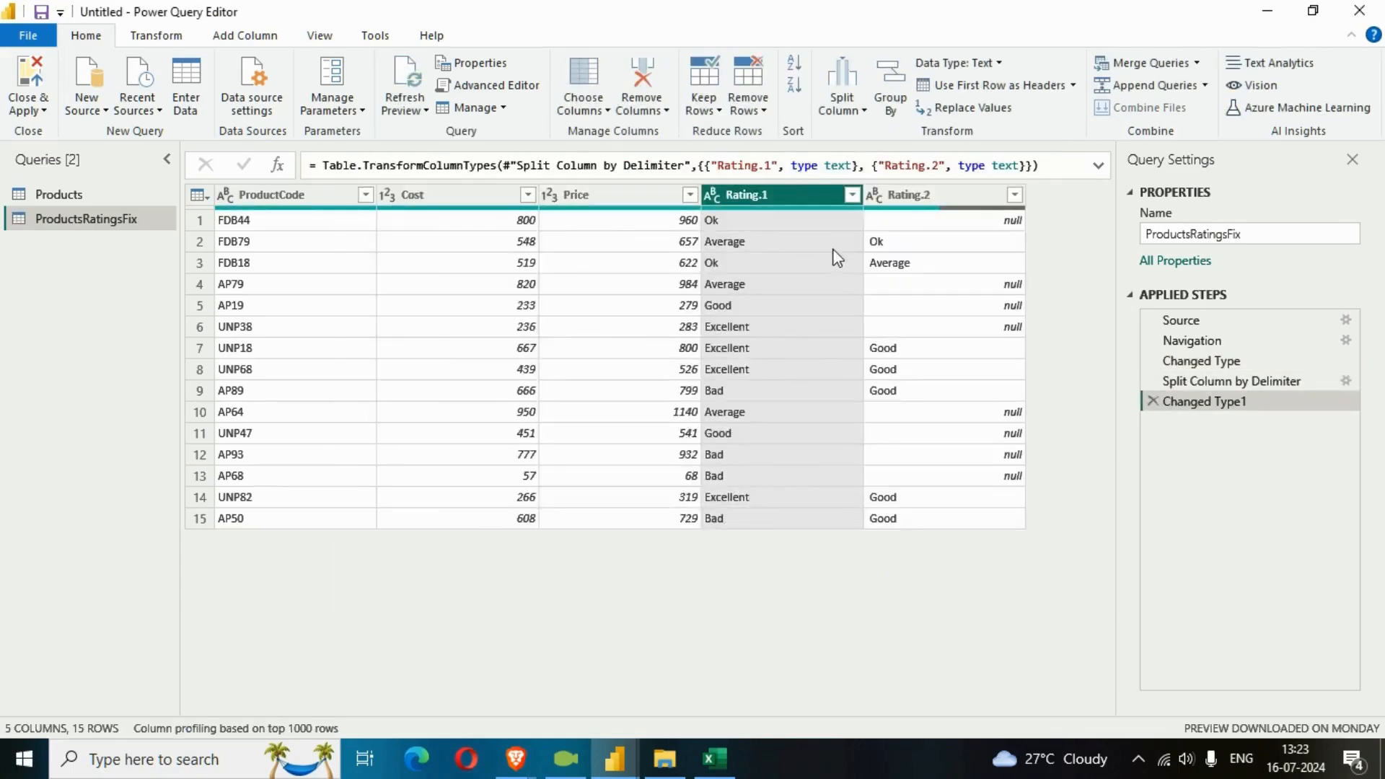
# Compare the Rating.2 column of the split query with the combined ratings in the original Products query.
pyautogui.click(916, 198)
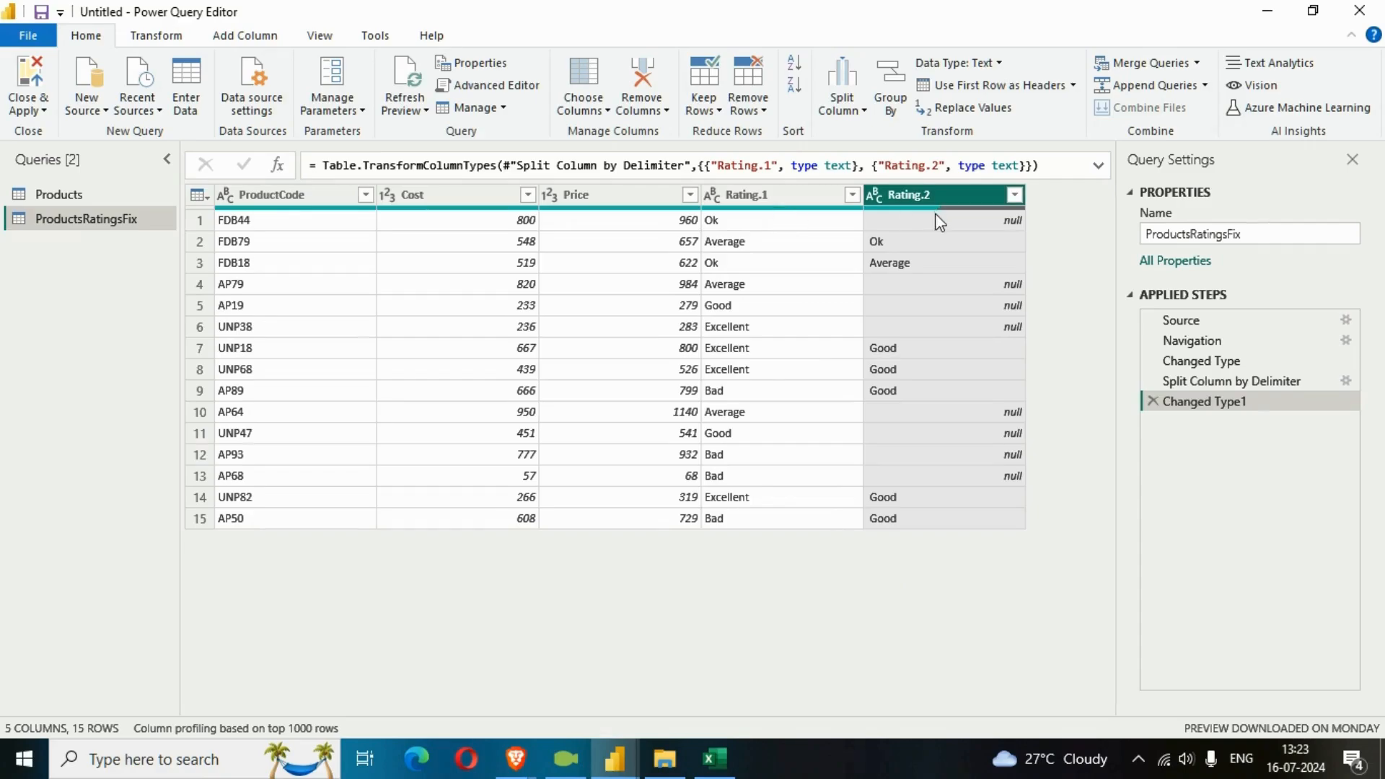
pyautogui.click(49, 193)
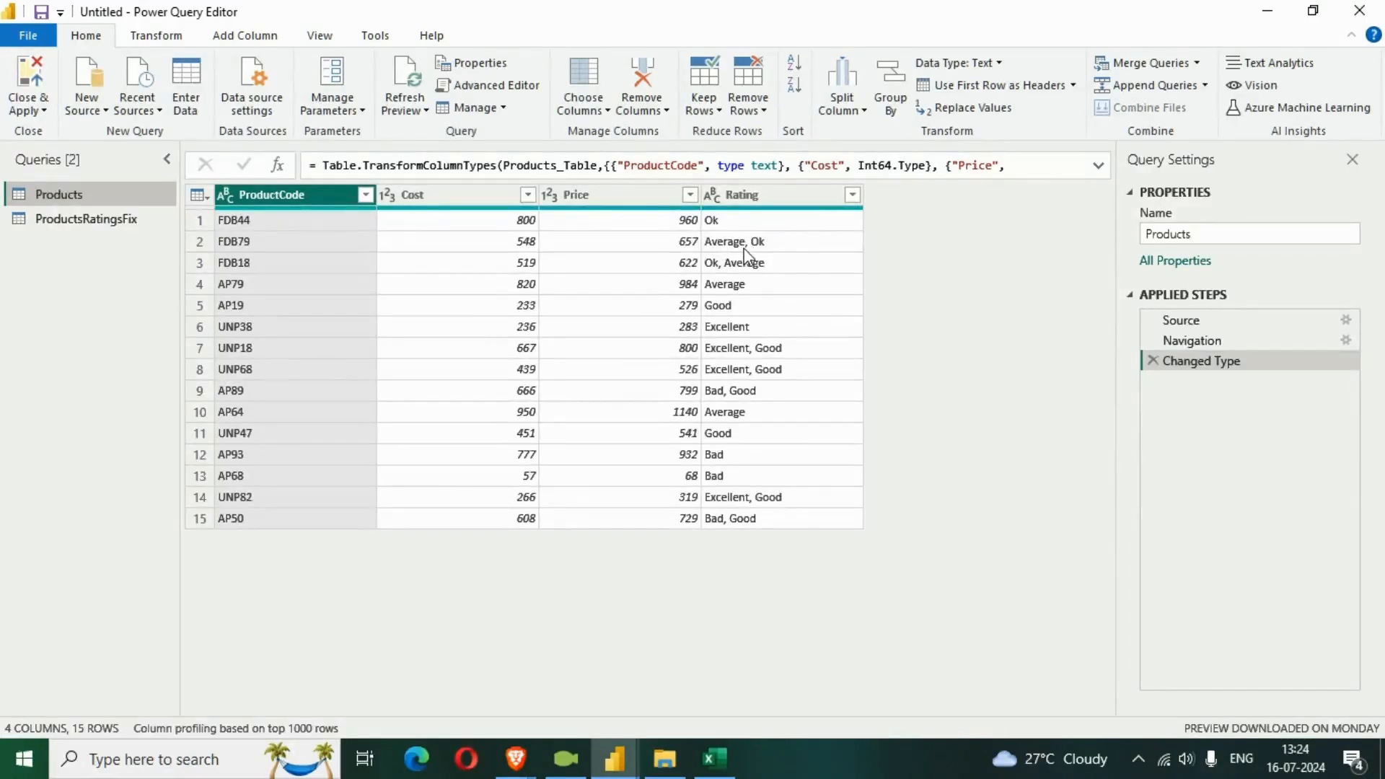
pyautogui.click(745, 249)
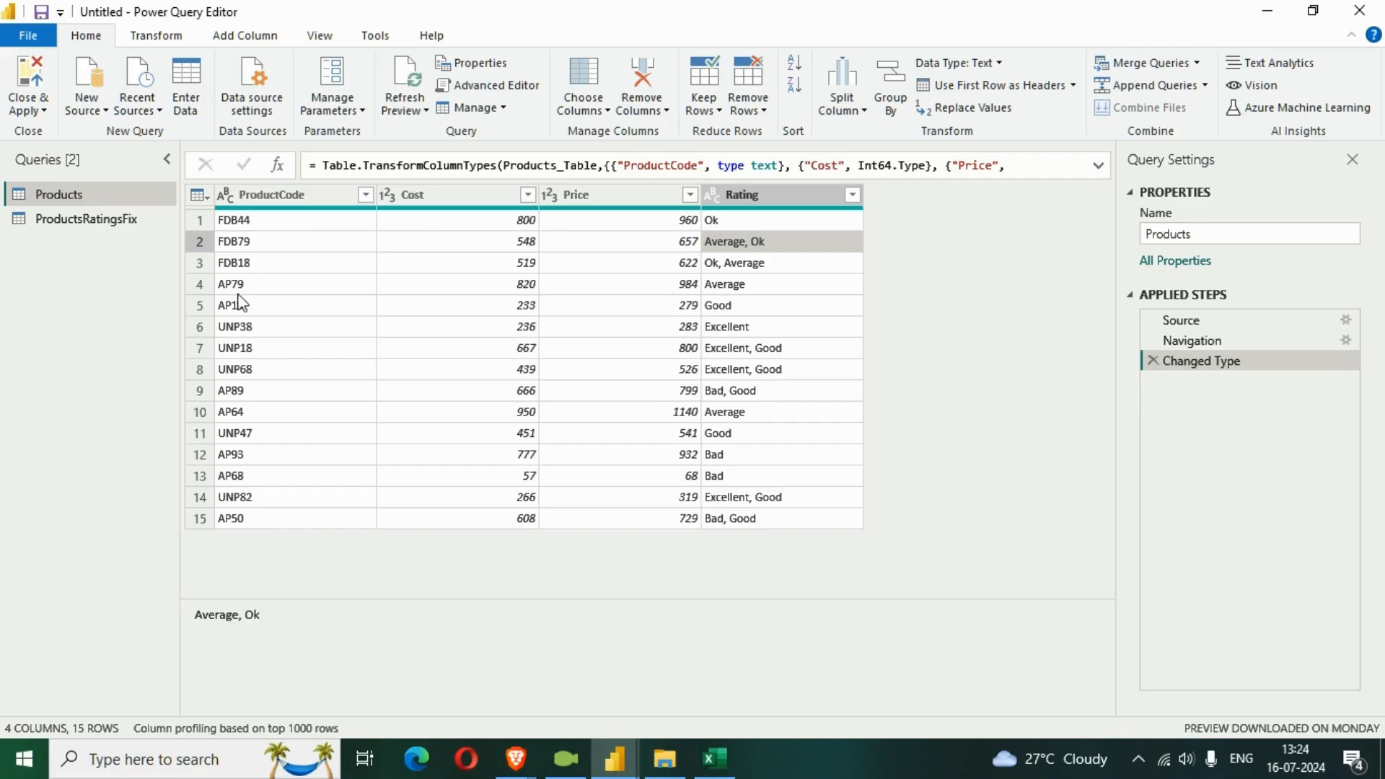
# Compare the ratings in the original Products query with the Rating.1 and Rating.2 columns of ProductsRatingsFix.
pyautogui.click(716, 223)
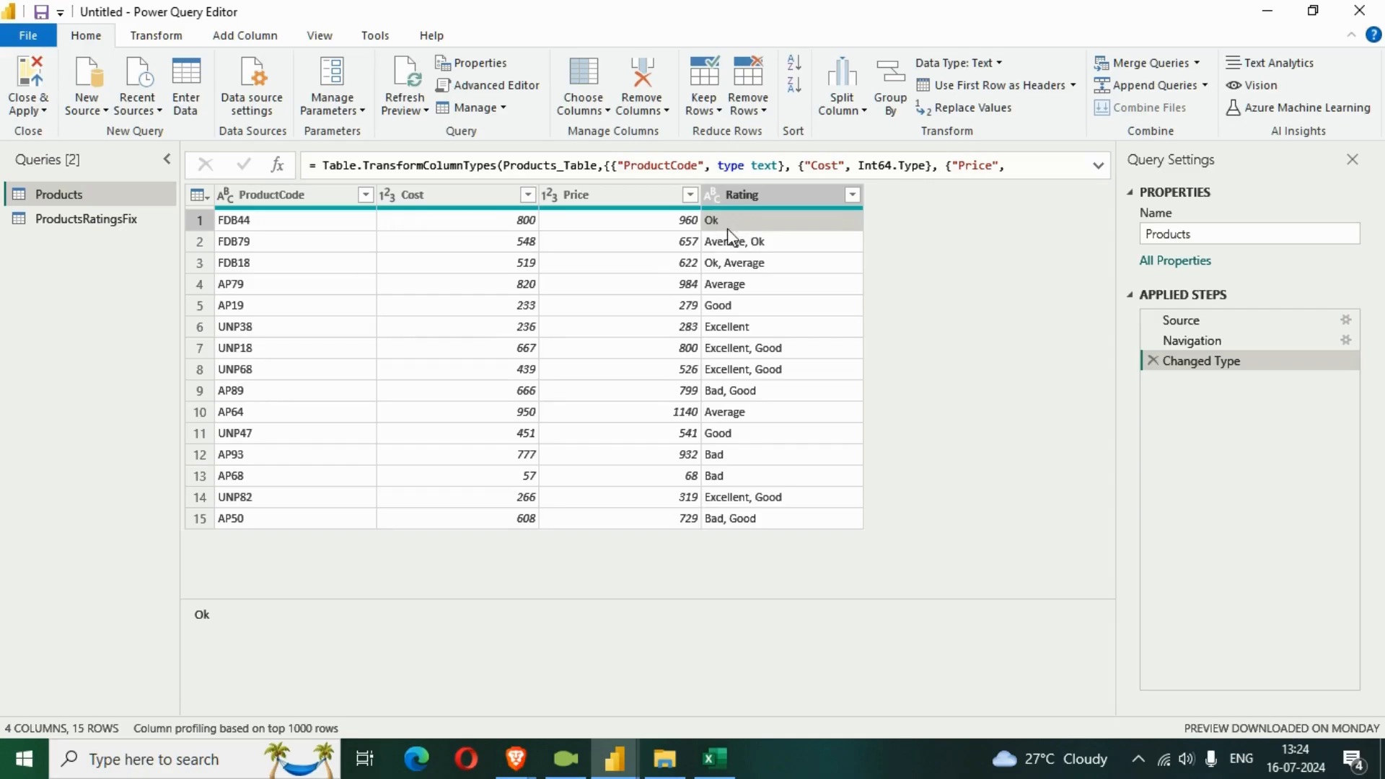
pyautogui.click(148, 218)
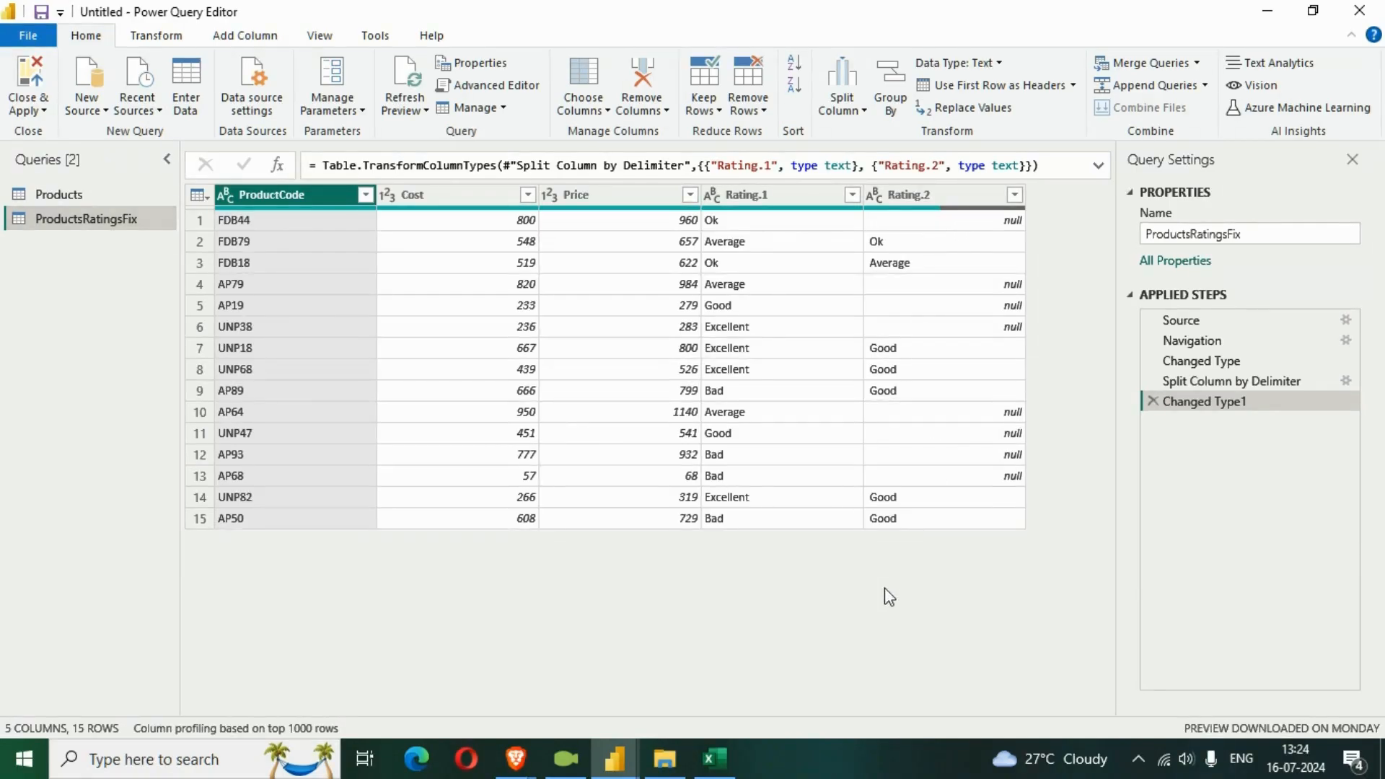
pyautogui.click(766, 192)
pyautogui.click(925, 193)
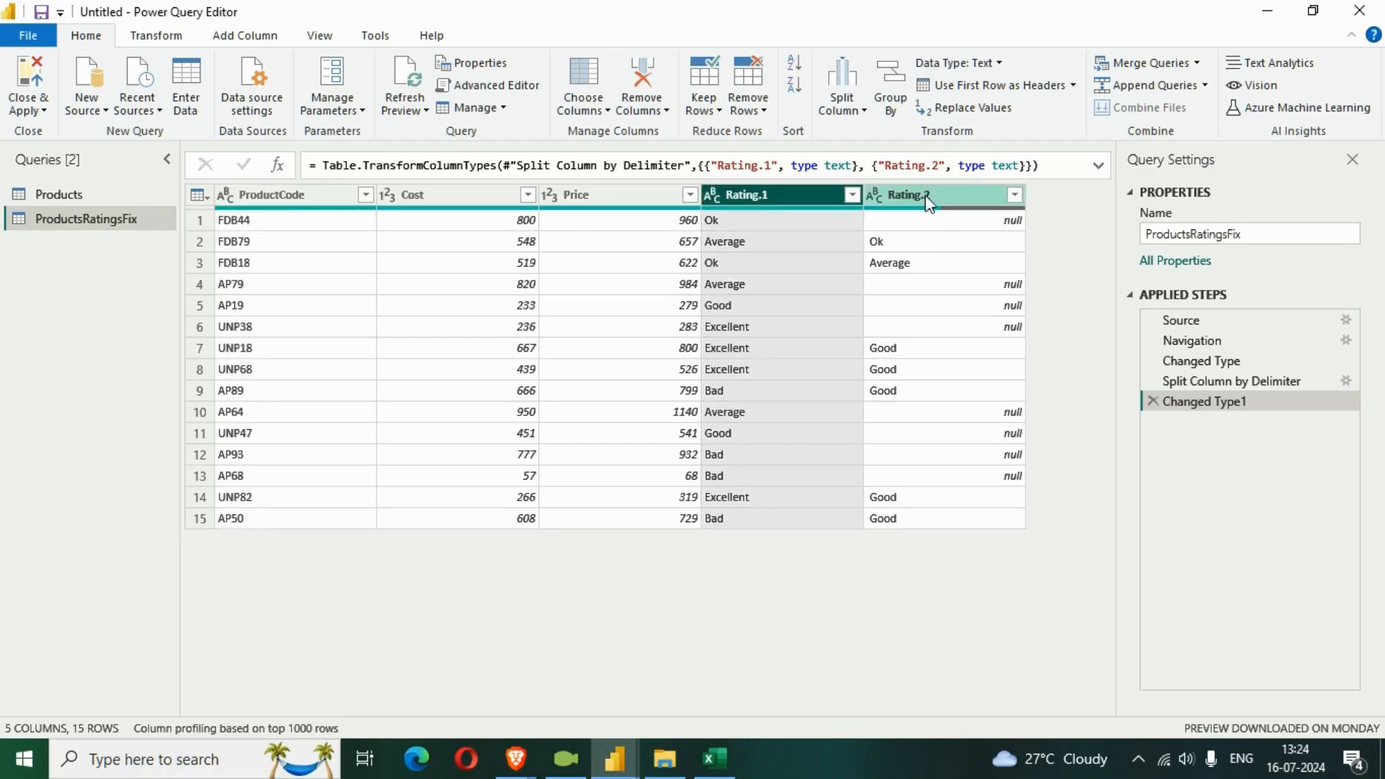
pyautogui.click(769, 201)
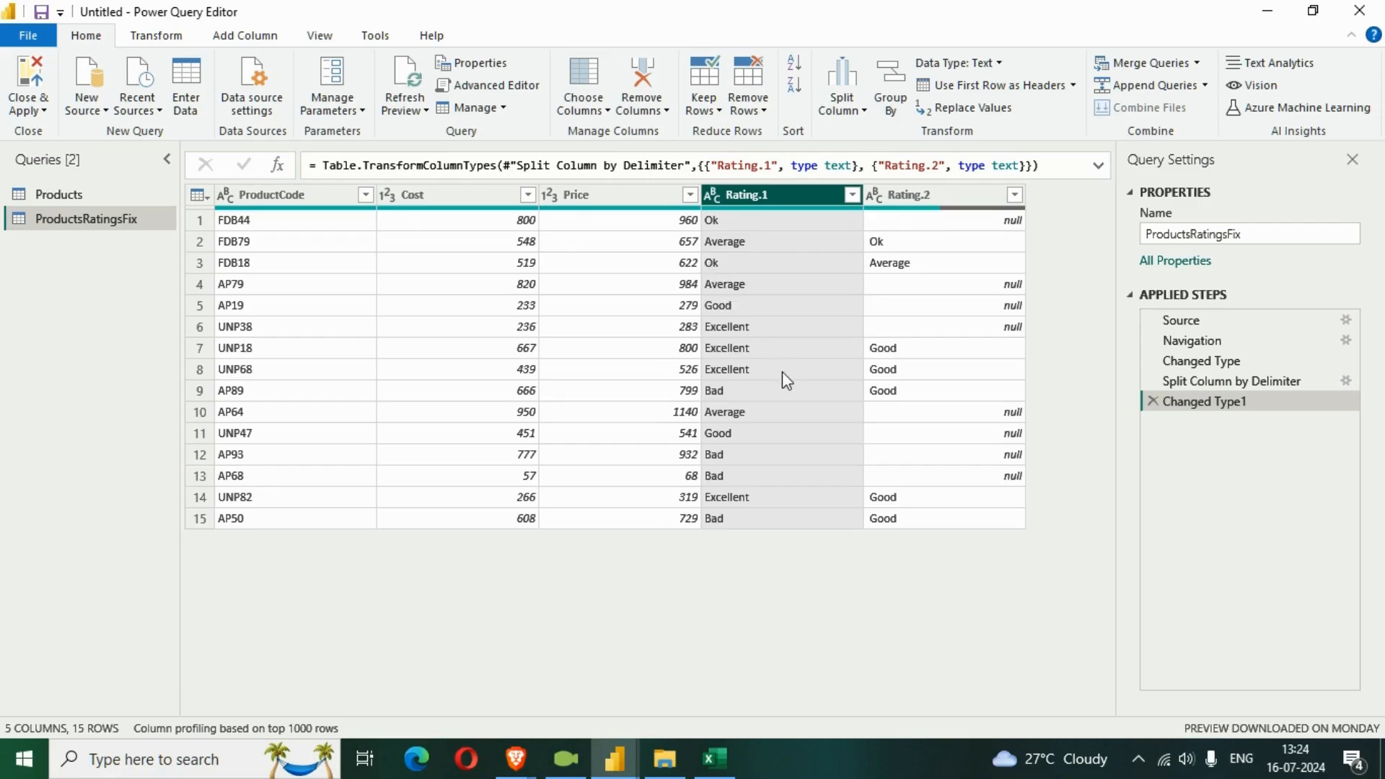
pyautogui.click(906, 200)
pyautogui.click(794, 199)
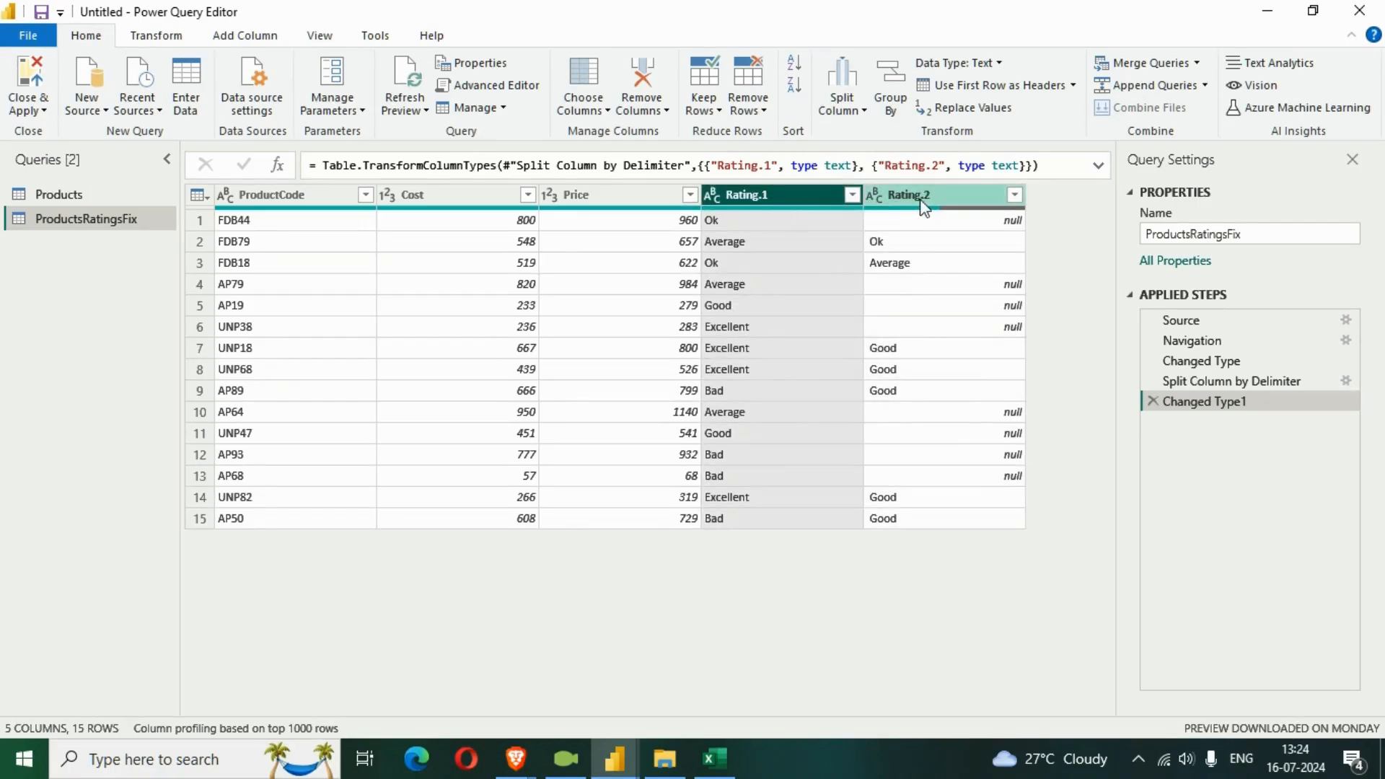
# Replace the column split in ProductsRatingsFix with a split of Rating by comma into rows at each occurrence of the delimiter.
pyautogui.click(1153, 401)
pyautogui.click(1153, 381)
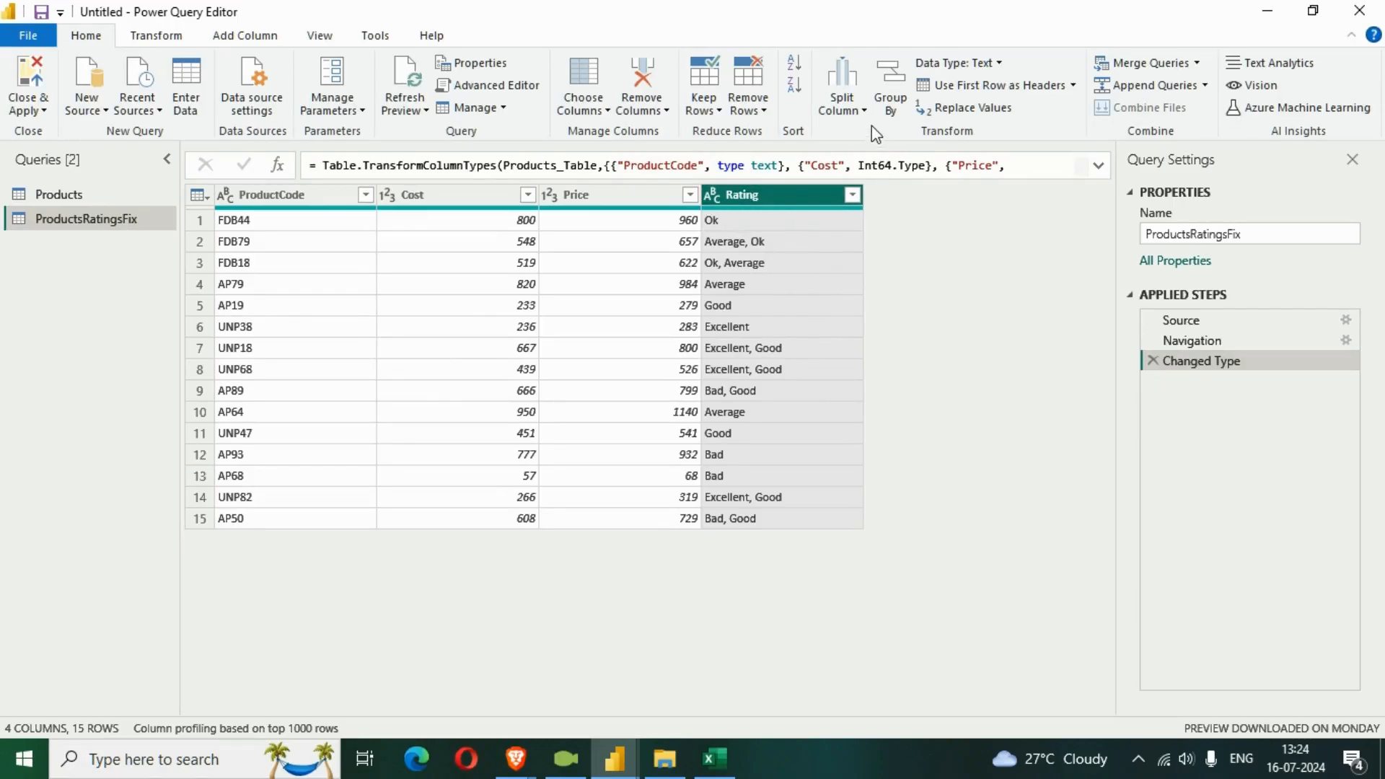
pyautogui.click(863, 106)
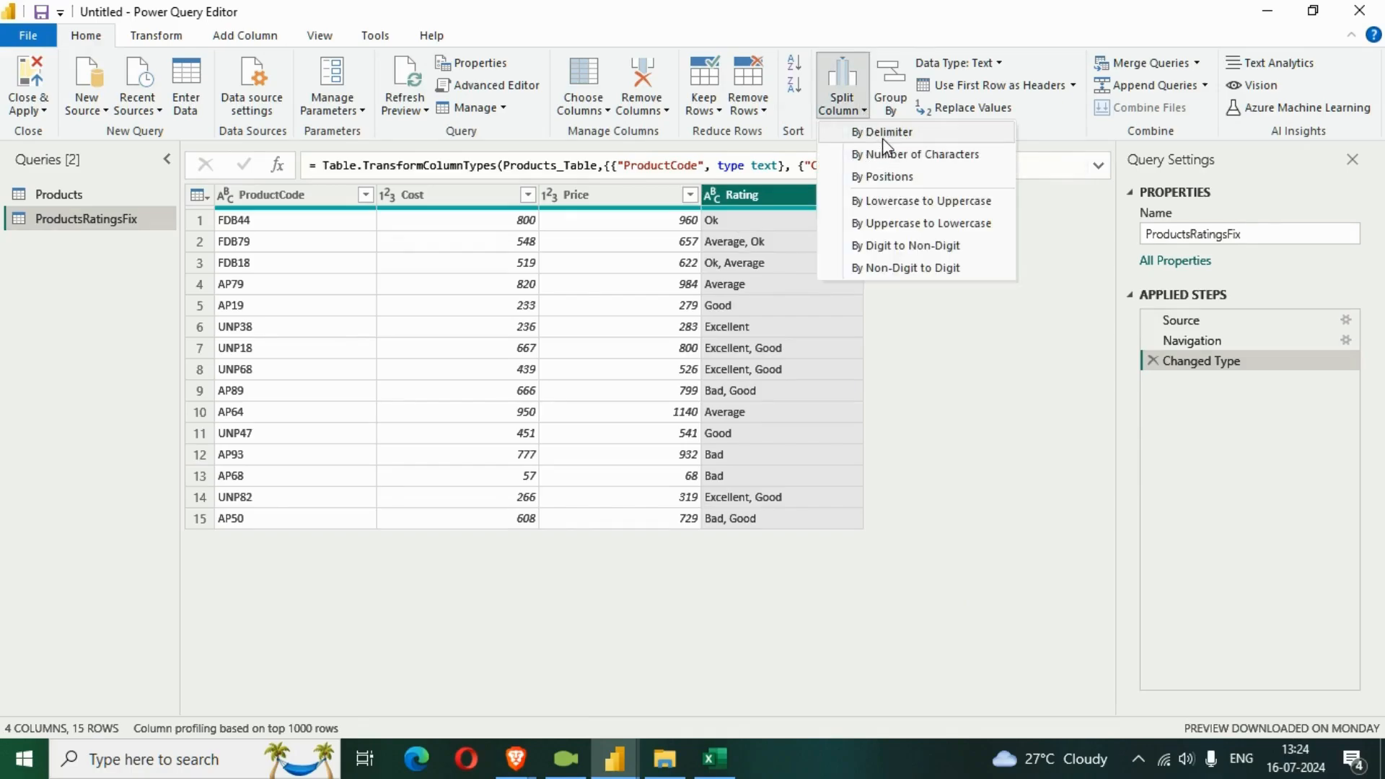
pyautogui.click(881, 134)
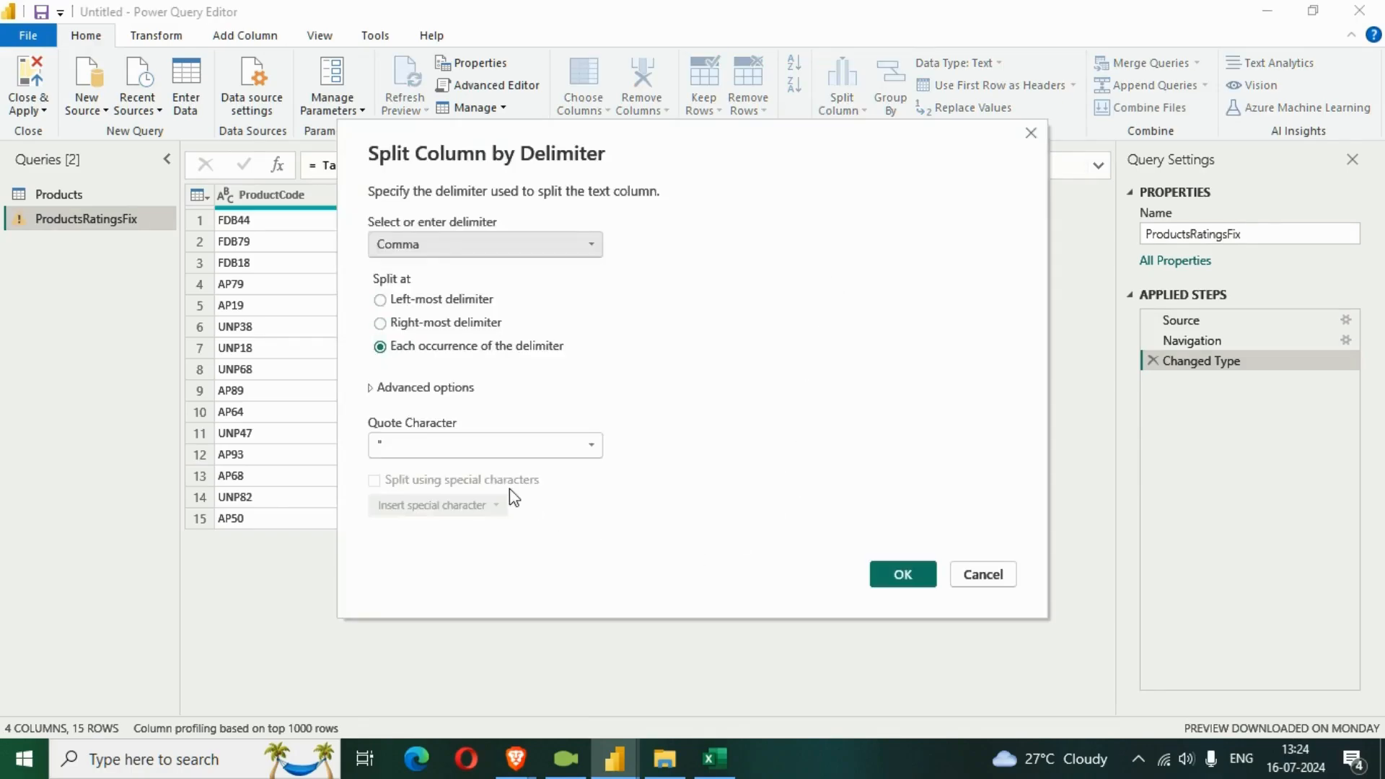
pyautogui.click(372, 389)
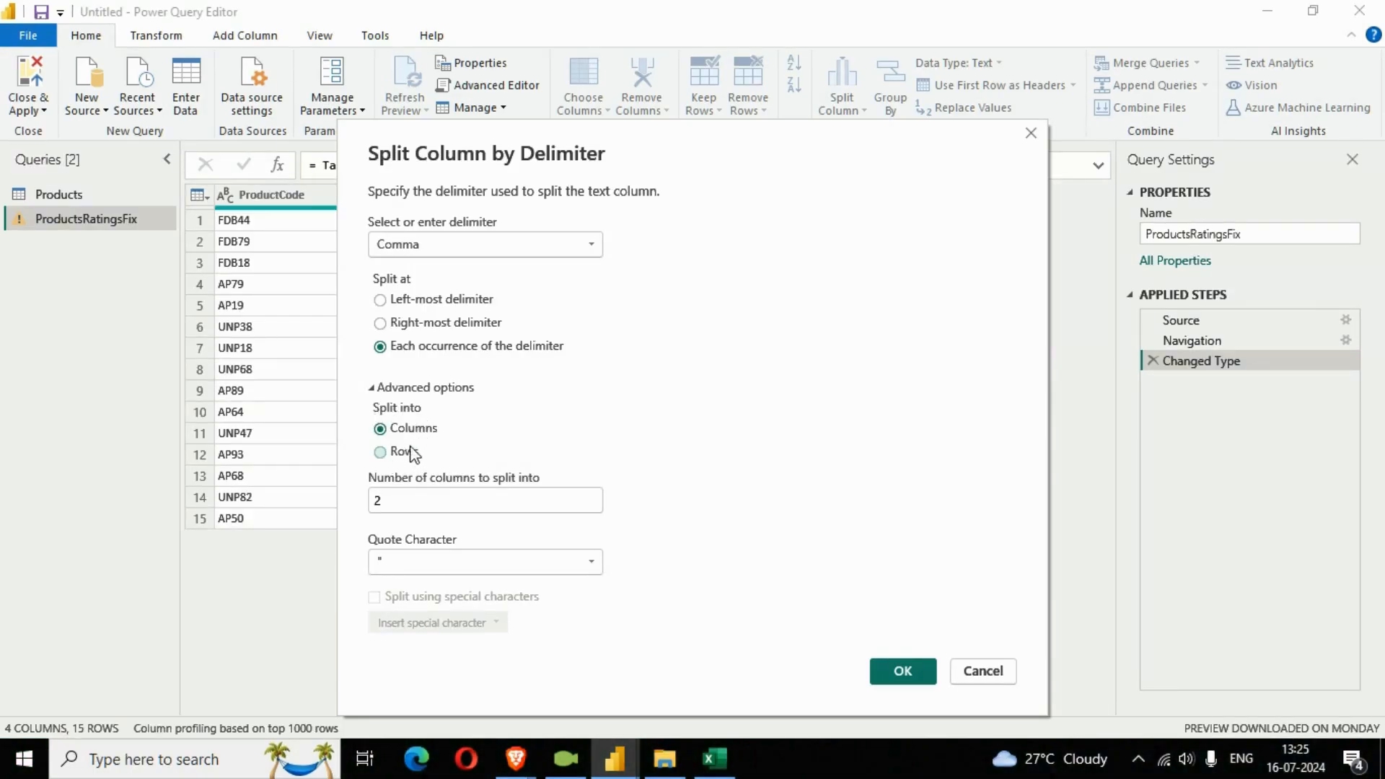
pyautogui.click(383, 456)
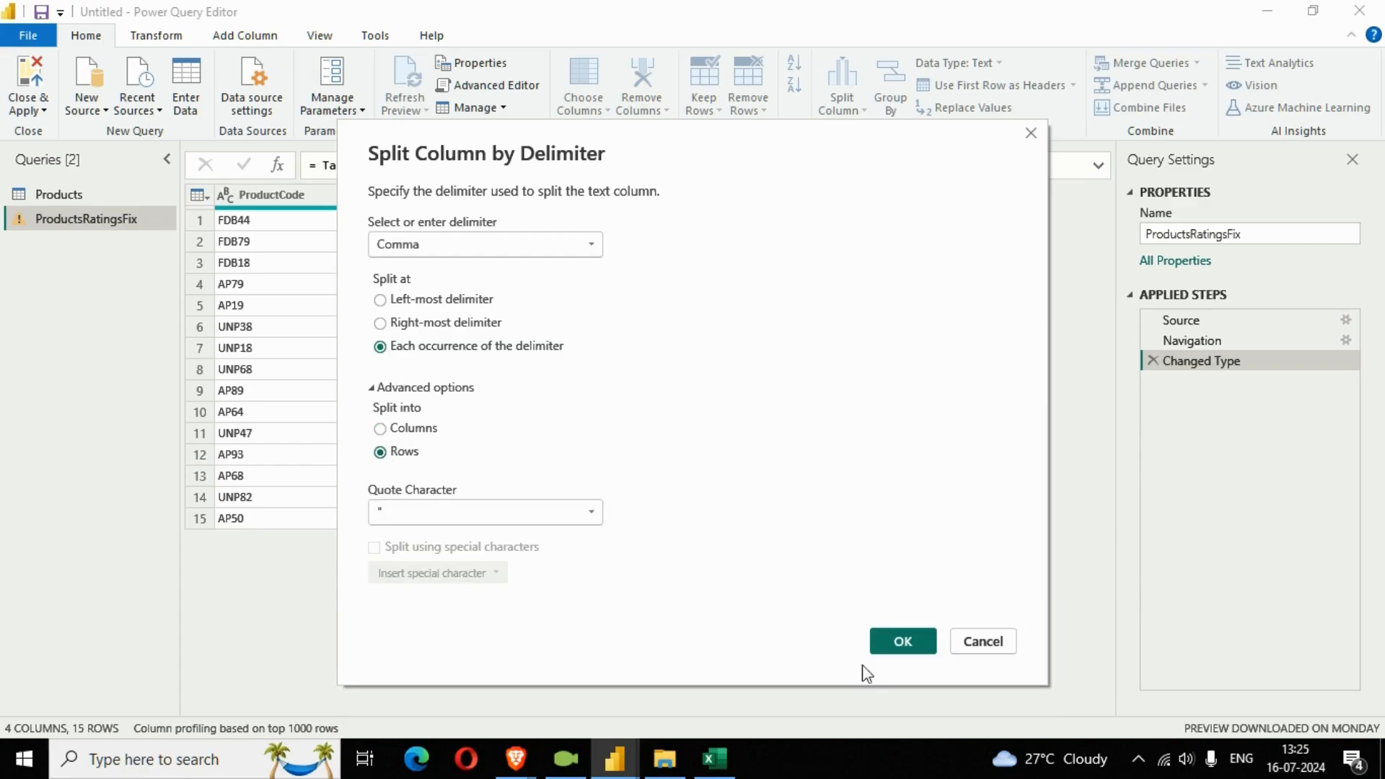
pyautogui.click(909, 641)
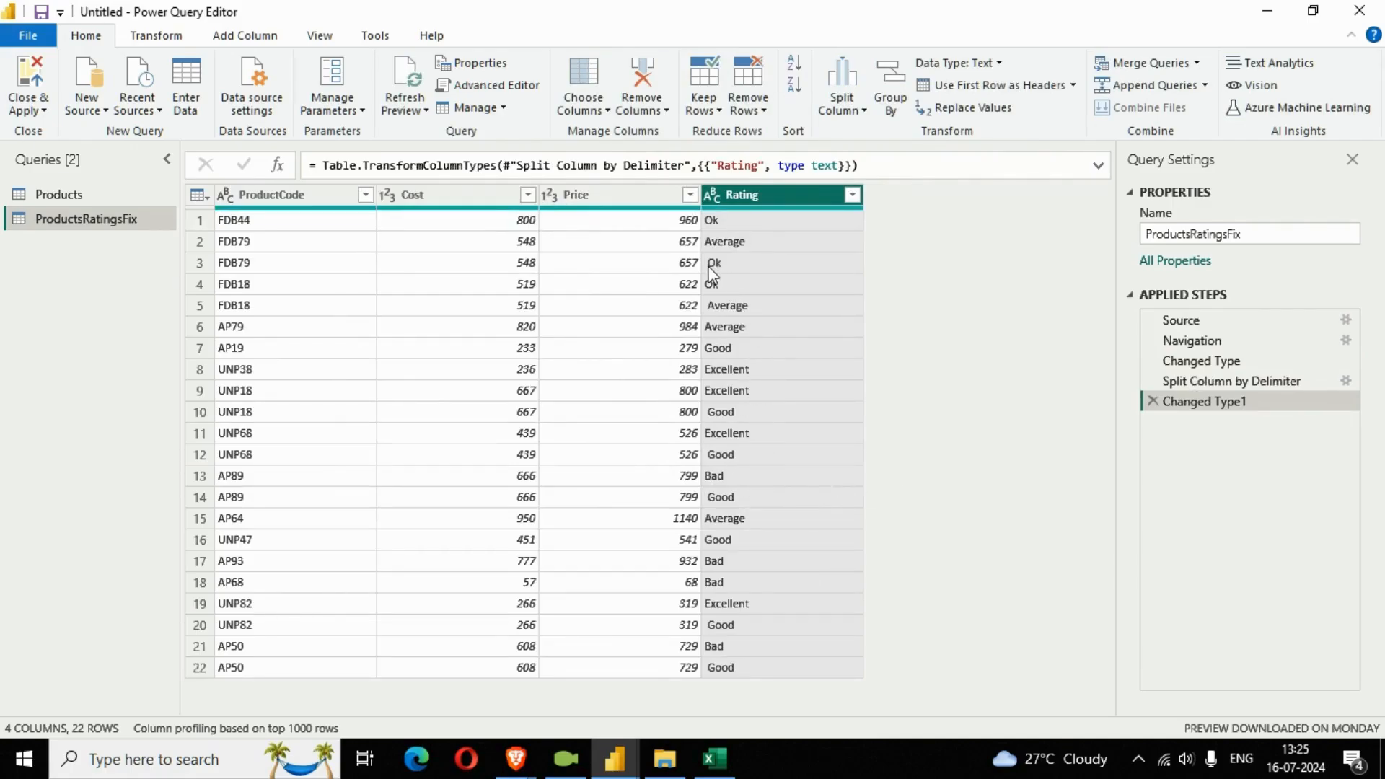
# Compare the combined ratings in the original Products query with the row-split ratings in ProductsRatingsFix.
pyautogui.click(62, 191)
pyautogui.click(720, 224)
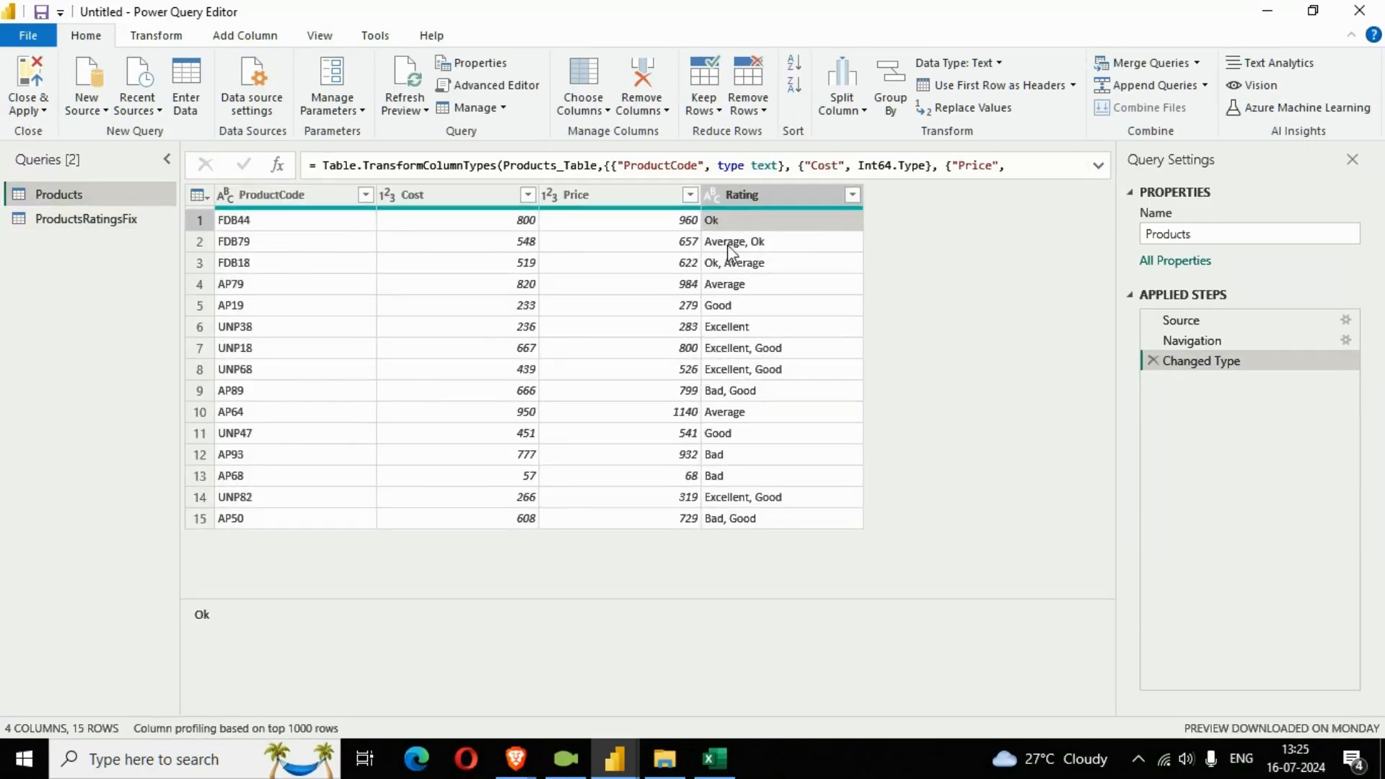
pyautogui.click(743, 245)
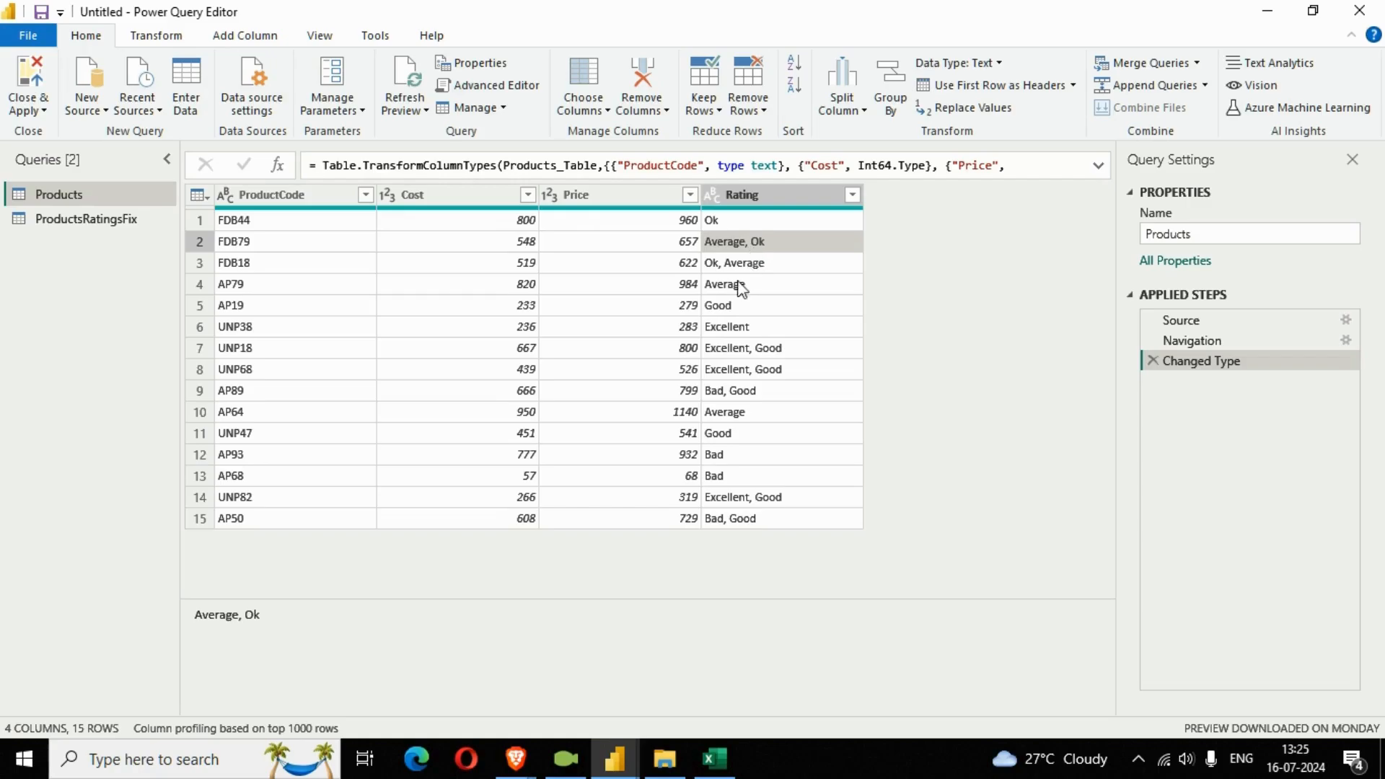
pyautogui.click(67, 222)
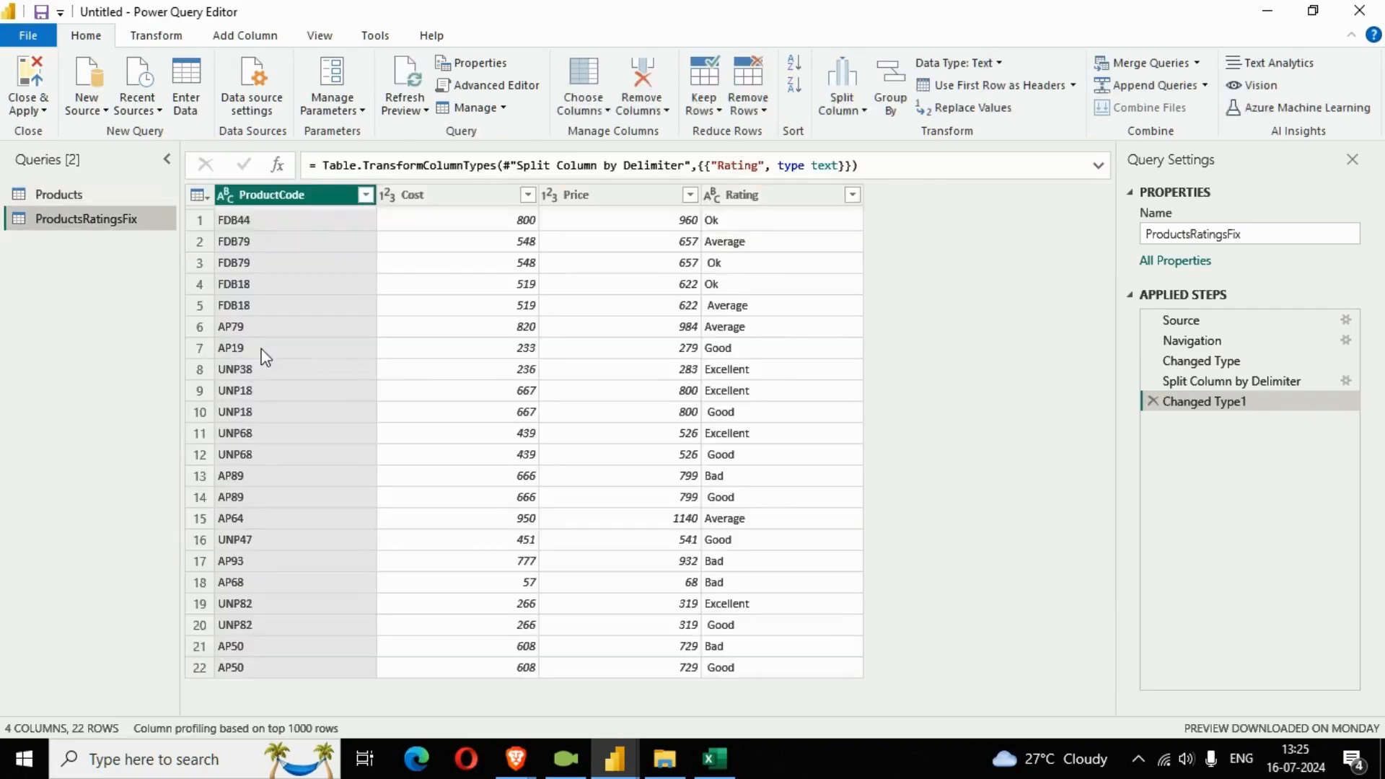
# Trim the surrounding spaces from the Rating column of ProductsRatingsFix.
pyautogui.click(779, 197)
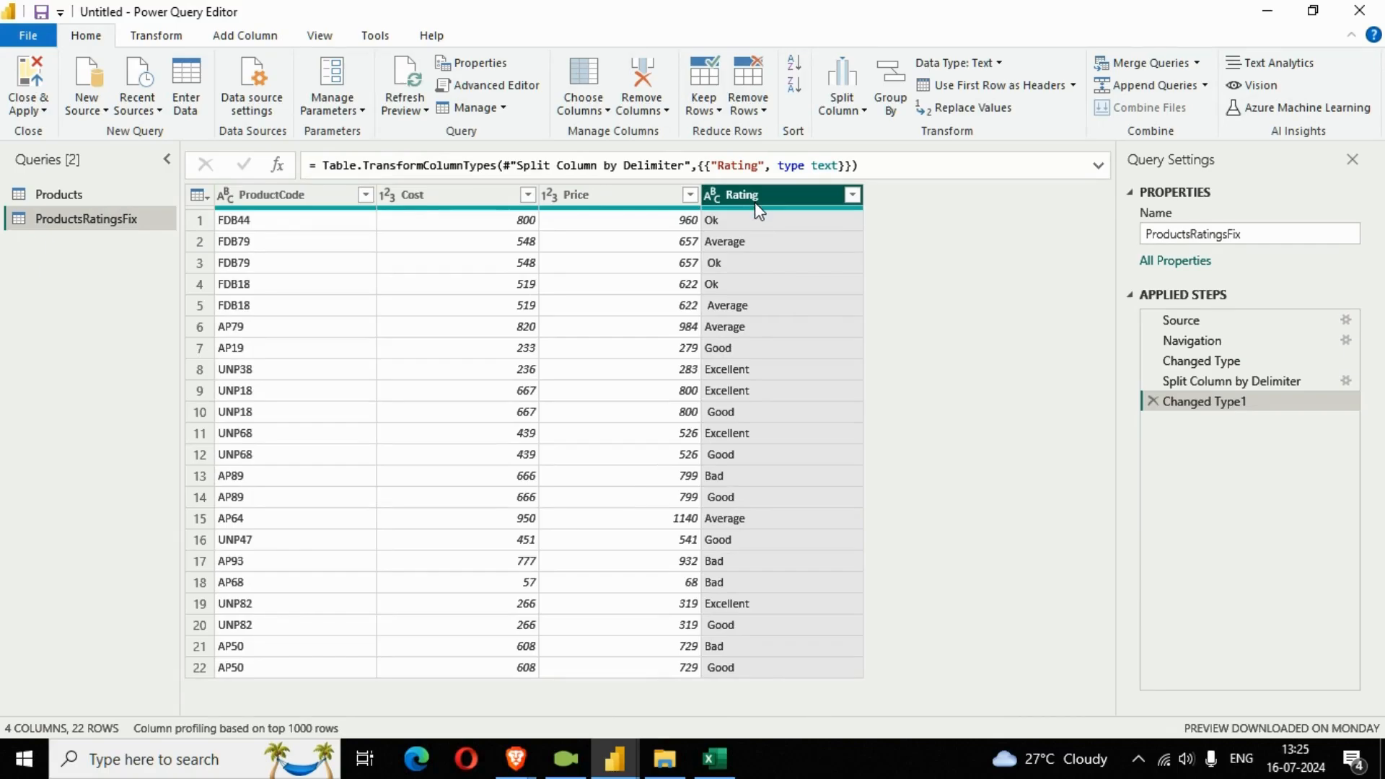
pyautogui.rightClick(755, 200)
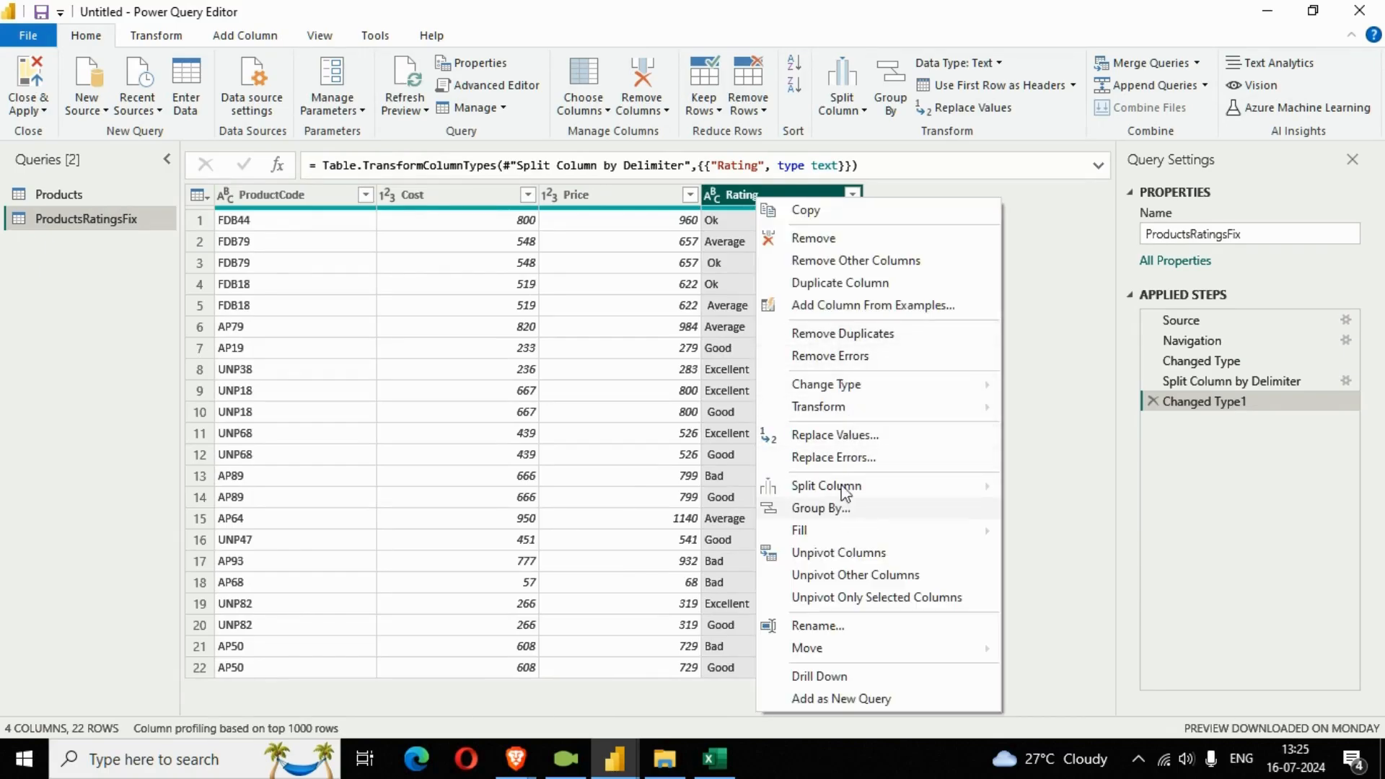
pyautogui.moveTo(857, 409)
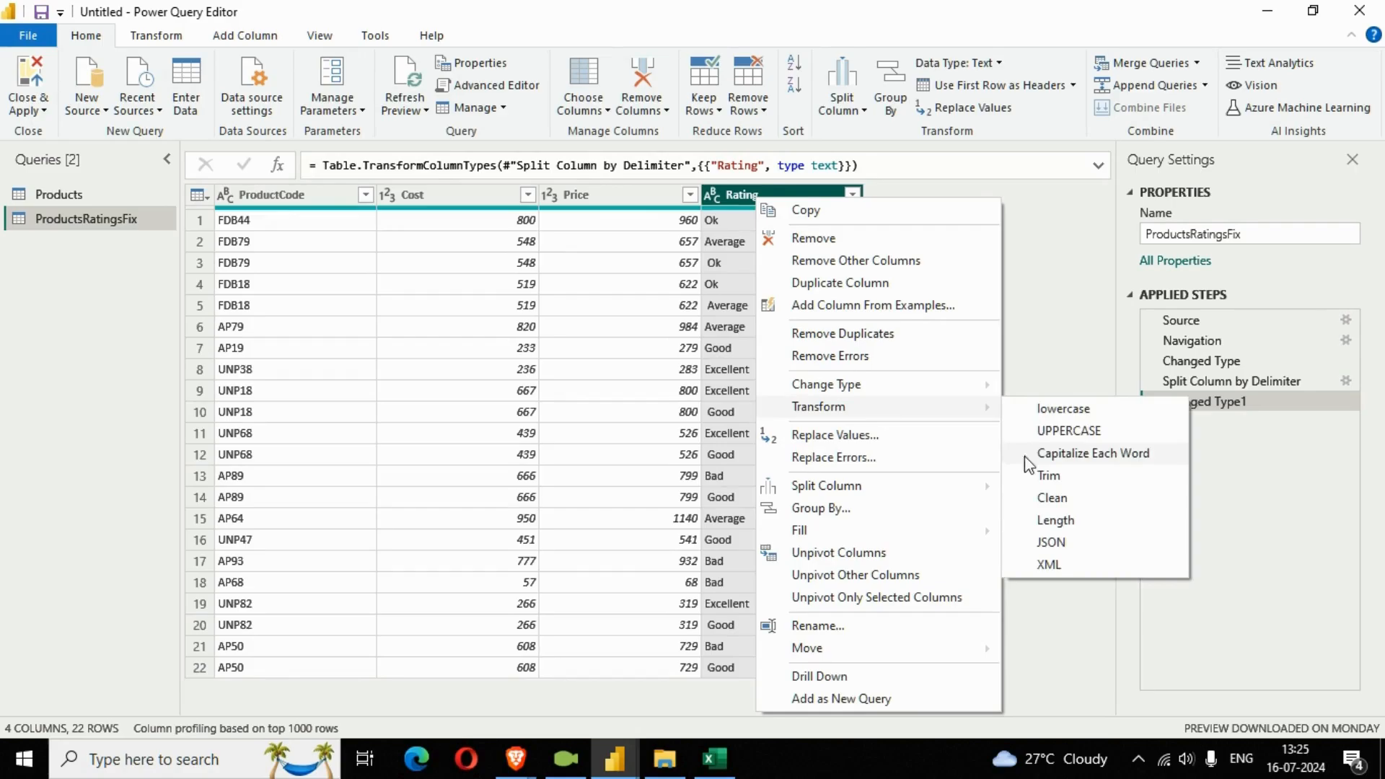
pyautogui.click(1067, 481)
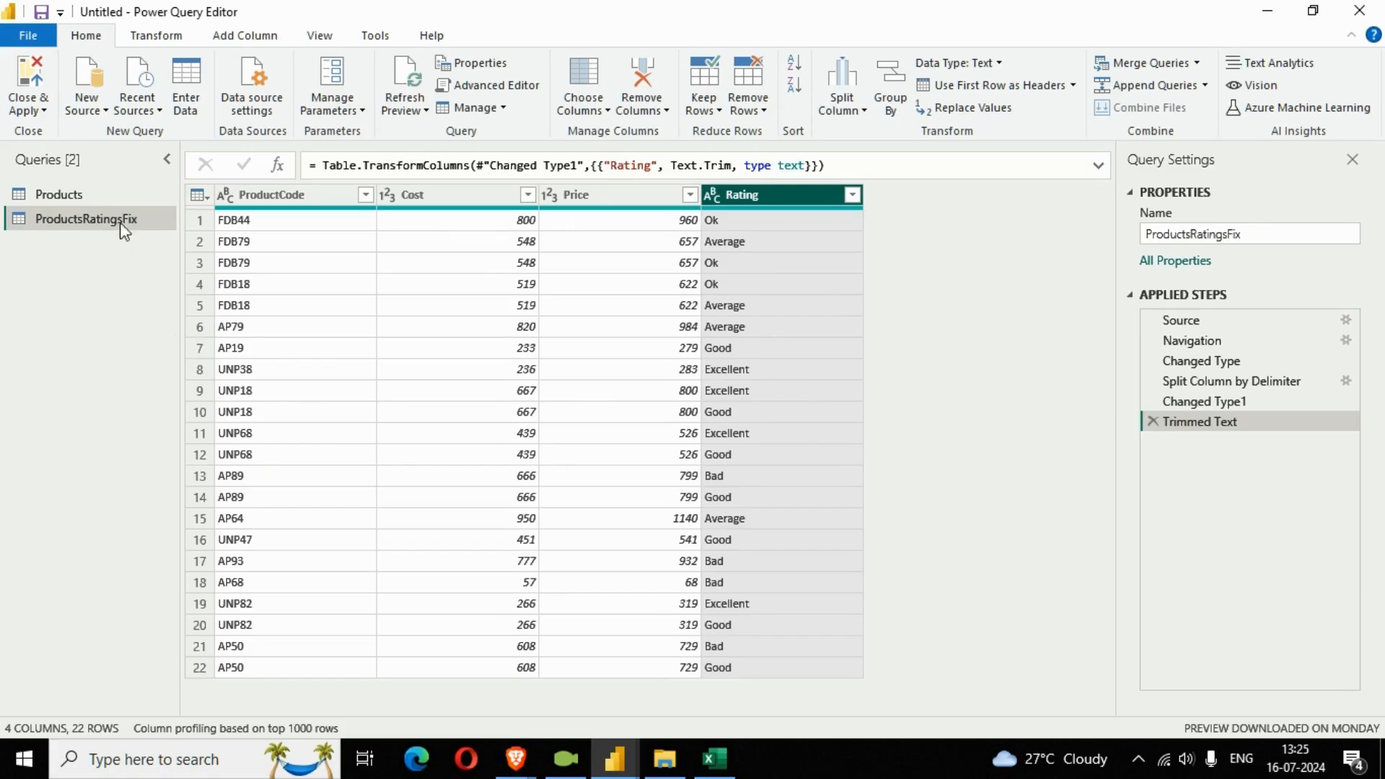
# Examine the Cost and Price columns and the repeated FDB79 product code rows in ProductsRatingsFix.
pyautogui.click(433, 198)
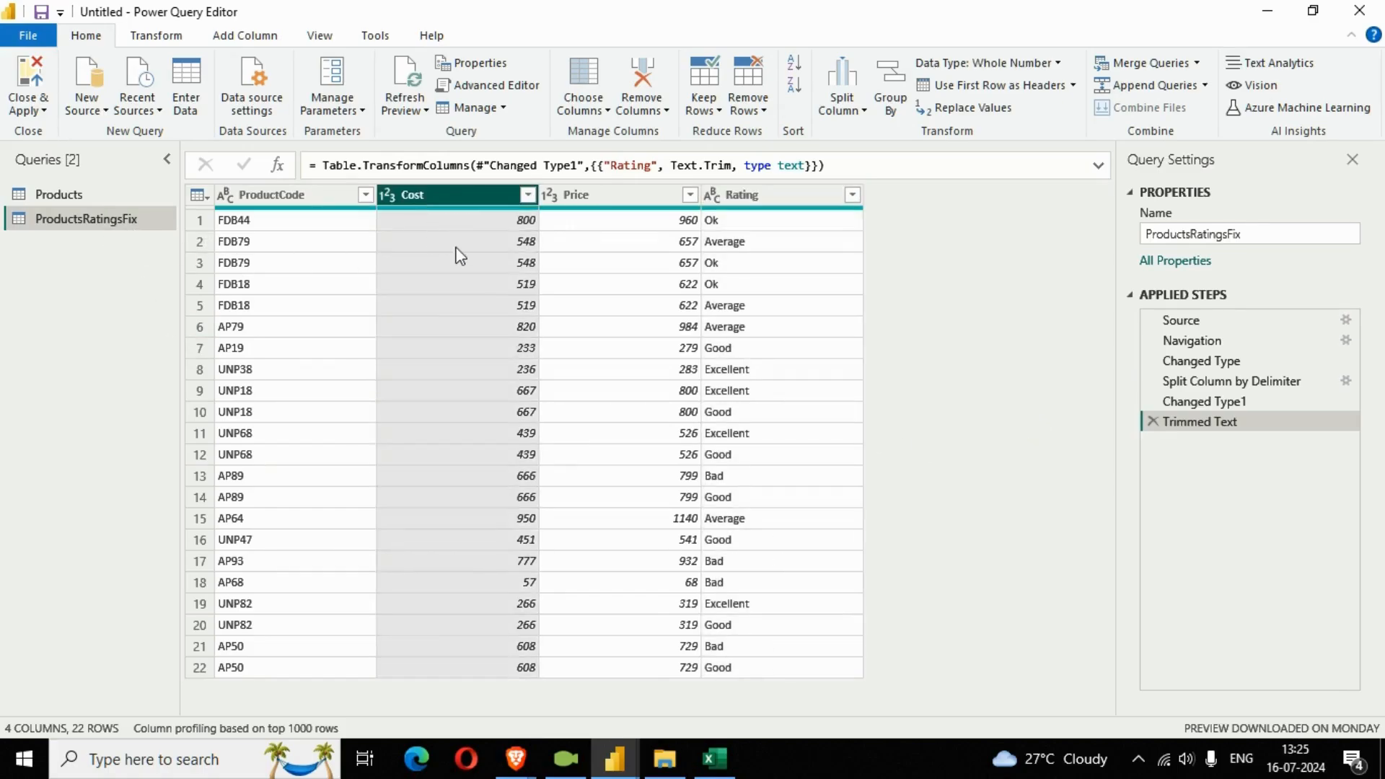
pyautogui.click(624, 205)
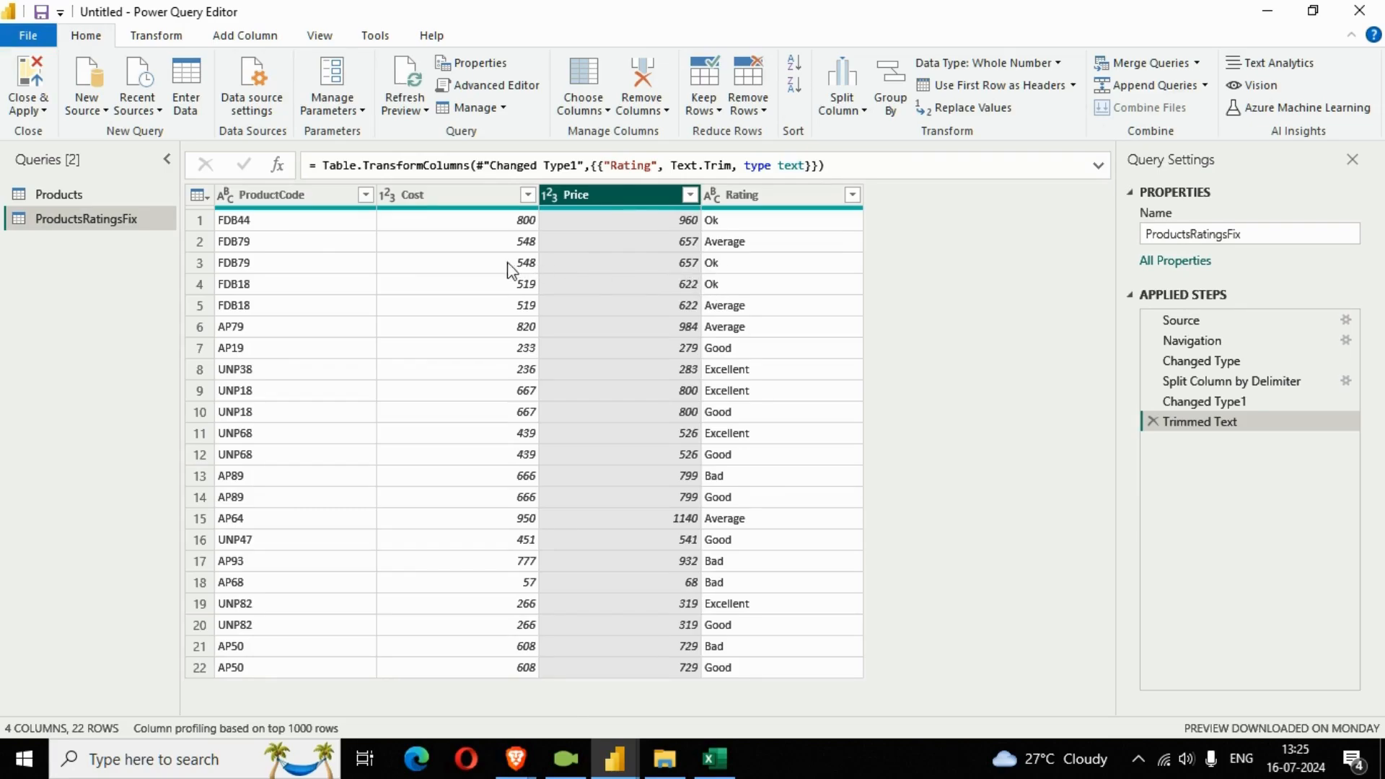
pyautogui.click(237, 241)
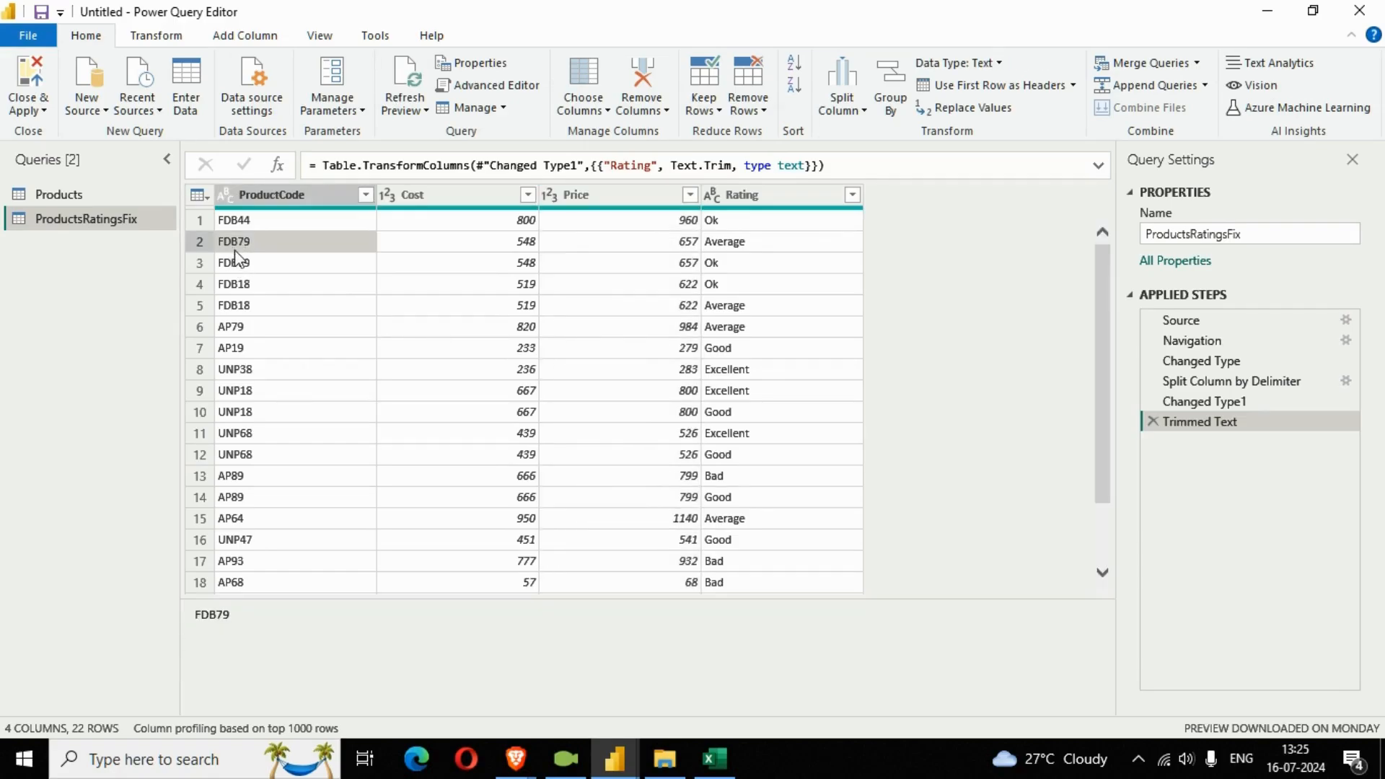
pyautogui.click(252, 267)
pyautogui.click(247, 241)
pyautogui.click(254, 267)
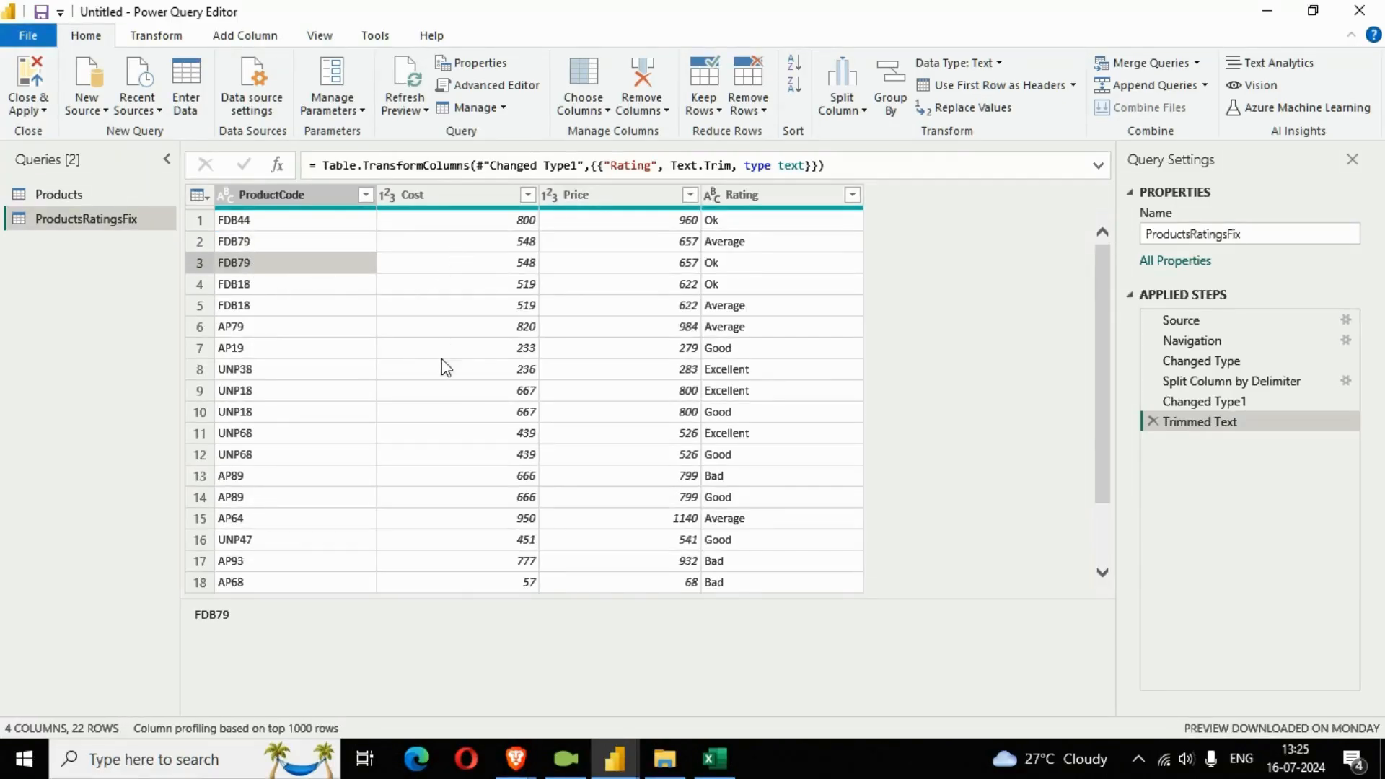
# Remove the Price and Cost columns from the ProductsRatingsFix query.
pyautogui.click(462, 204)
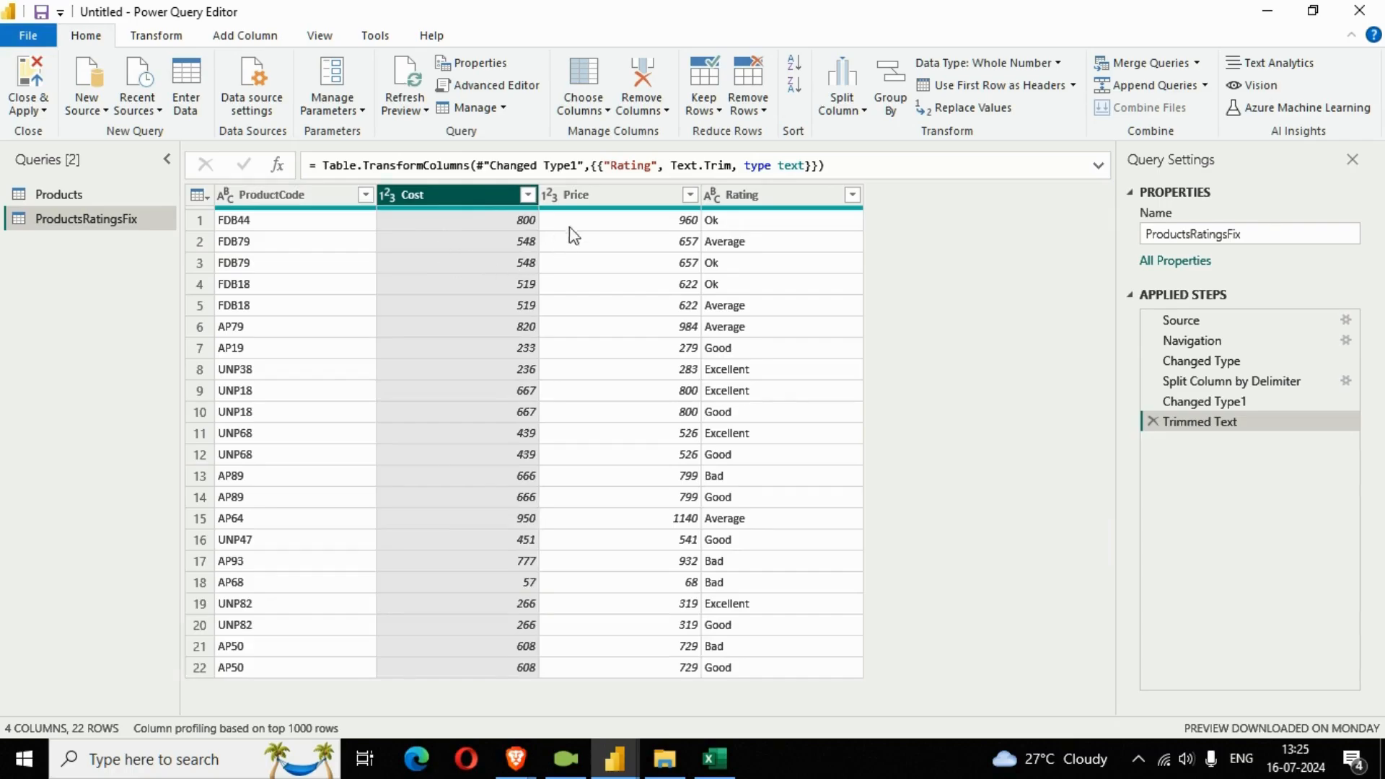
pyautogui.click(599, 206)
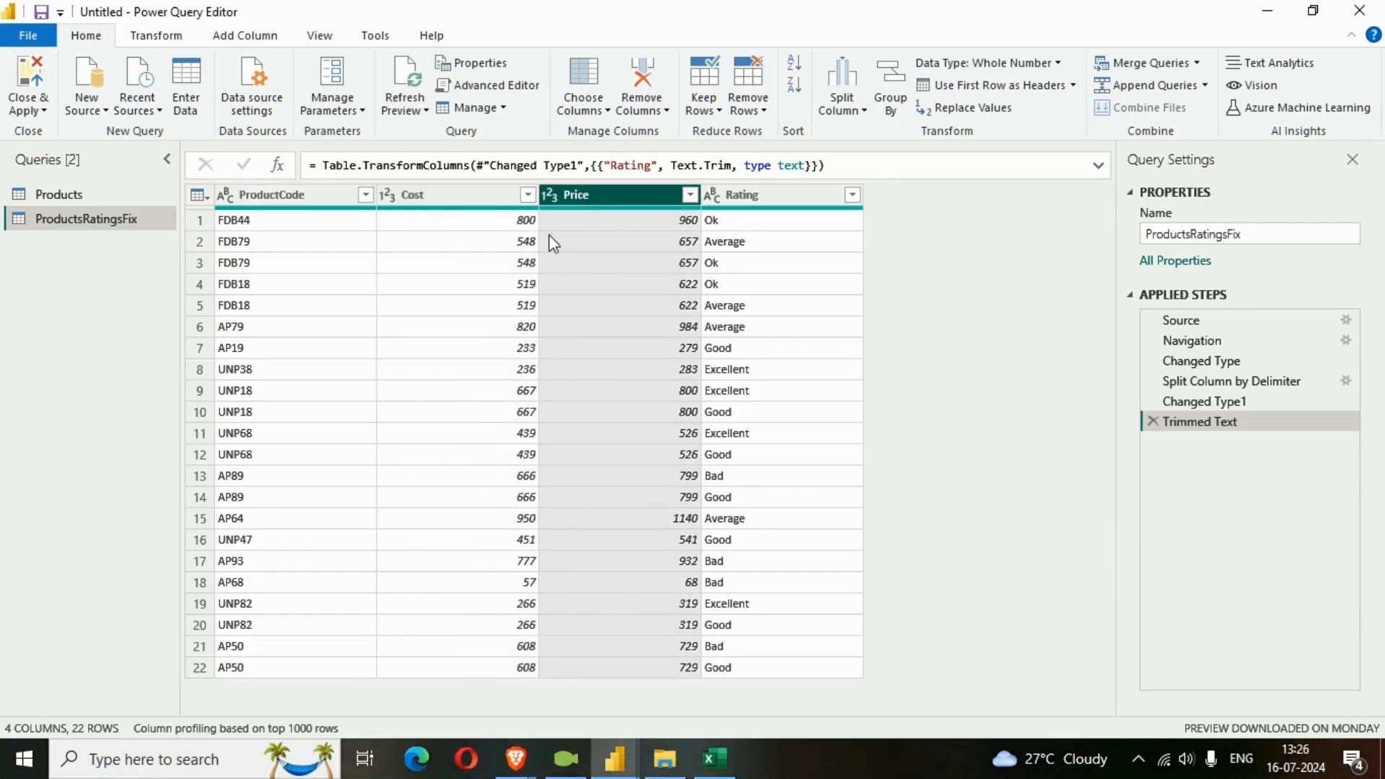
pyautogui.press('Delete')
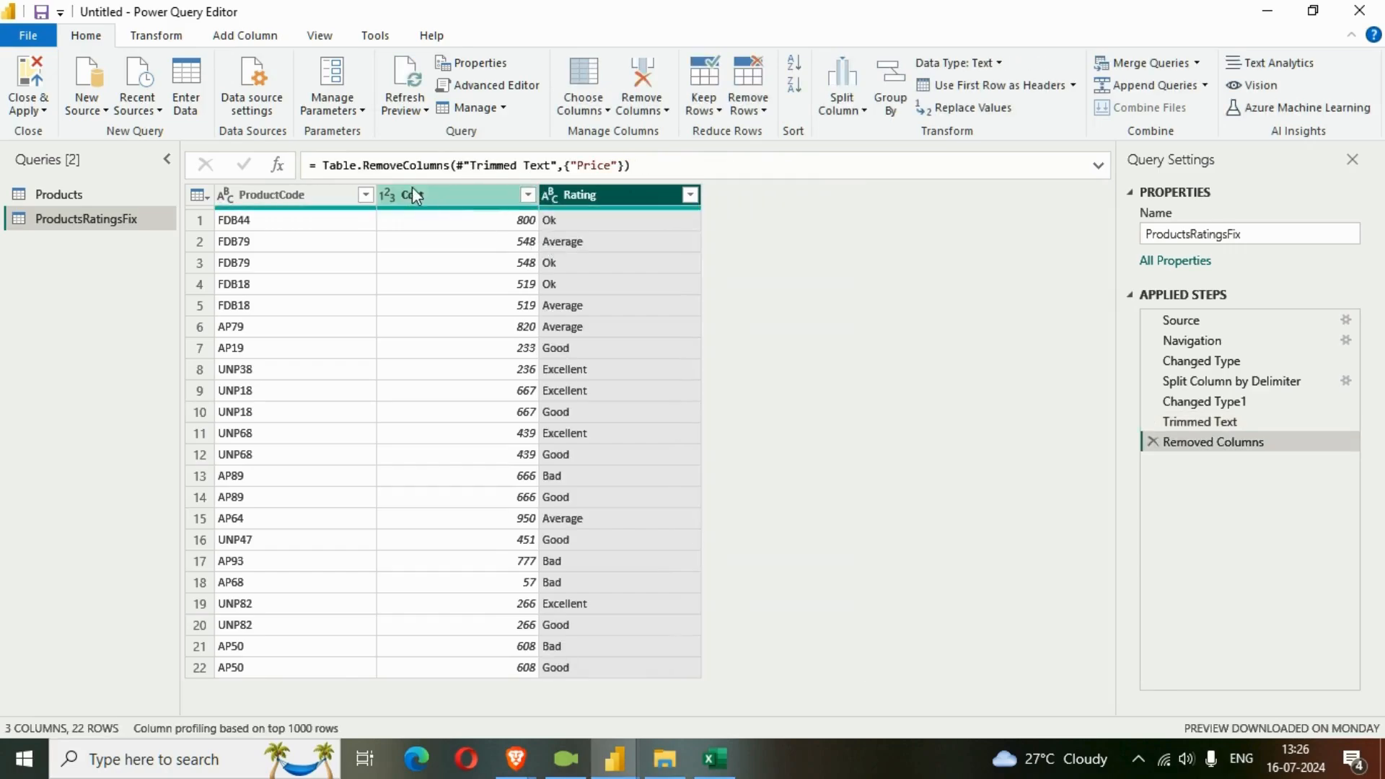
pyautogui.click(413, 193)
pyautogui.press('Delete')
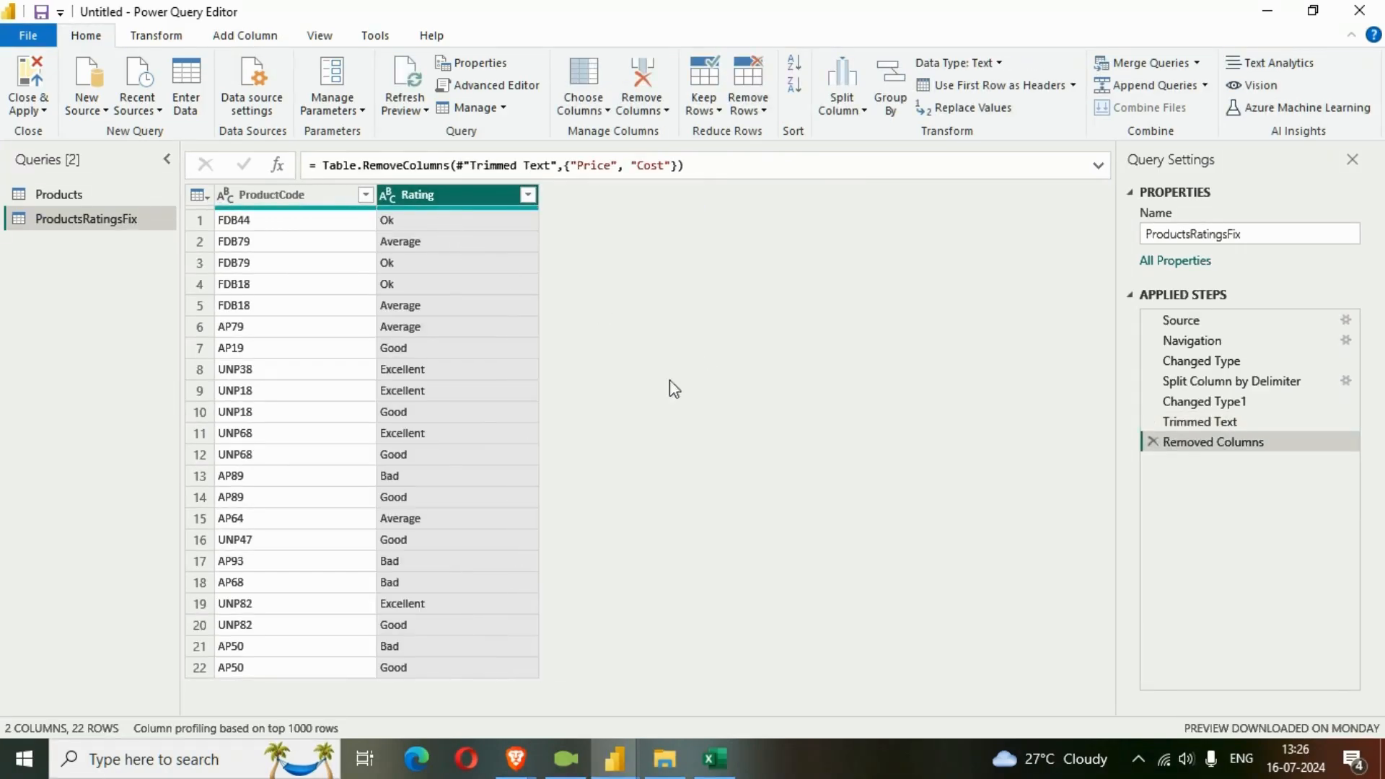
# Review the ProductCode and Rating columns of ProductsRatingsFix against the original Products query.
pyautogui.click(280, 206)
pyautogui.click(425, 195)
pyautogui.moveTo(49, 196)
pyautogui.mouseDown()
pyautogui.moveTo(79, 255)
pyautogui.moveTo(64, 206)
pyautogui.mouseUp()
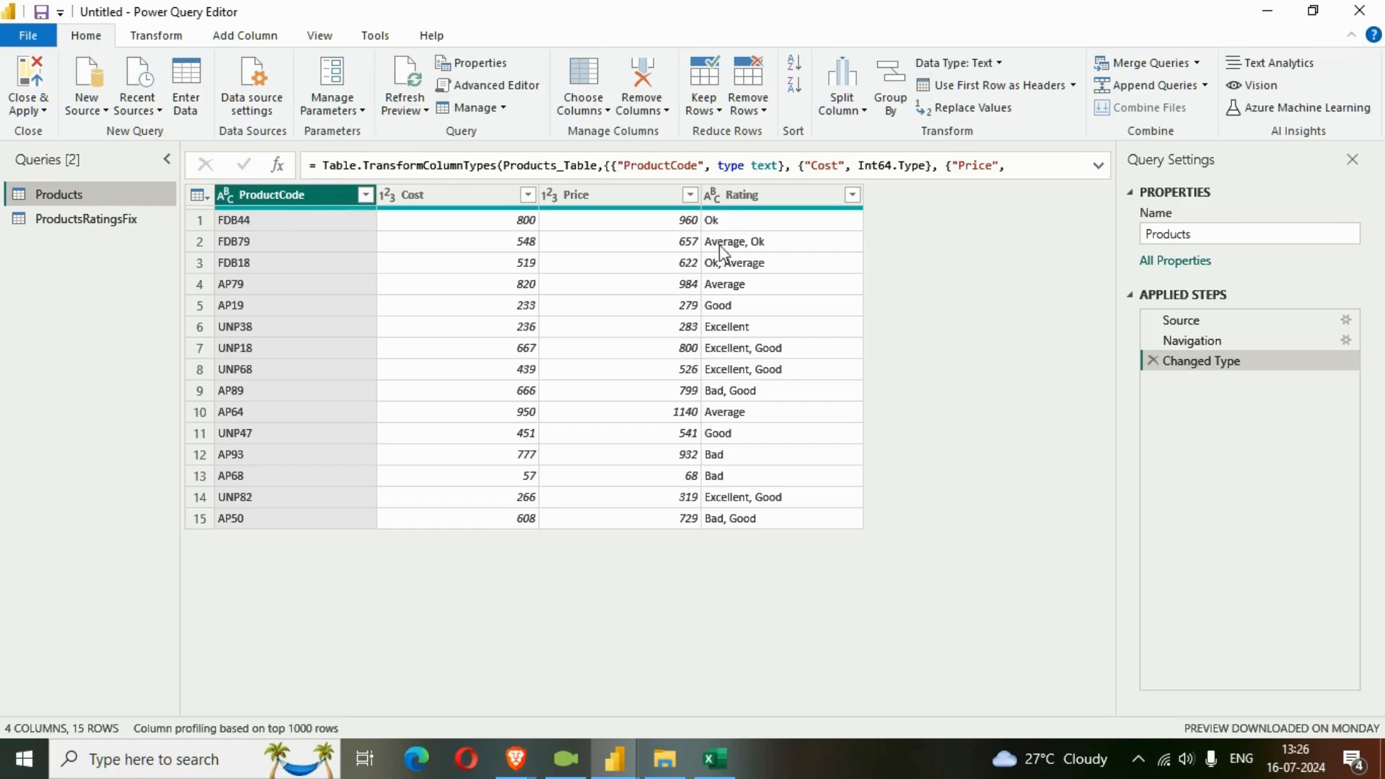
pyautogui.click(86, 221)
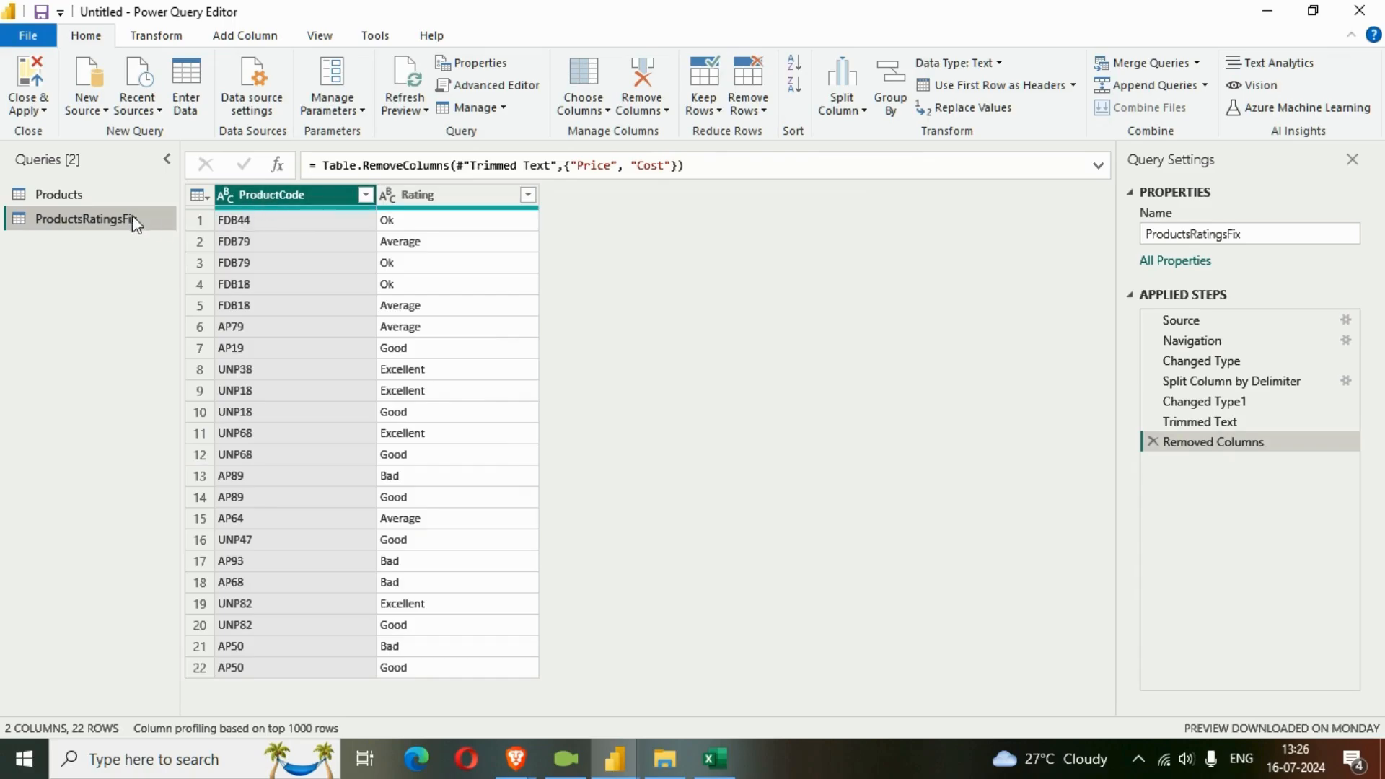
pyautogui.click(81, 199)
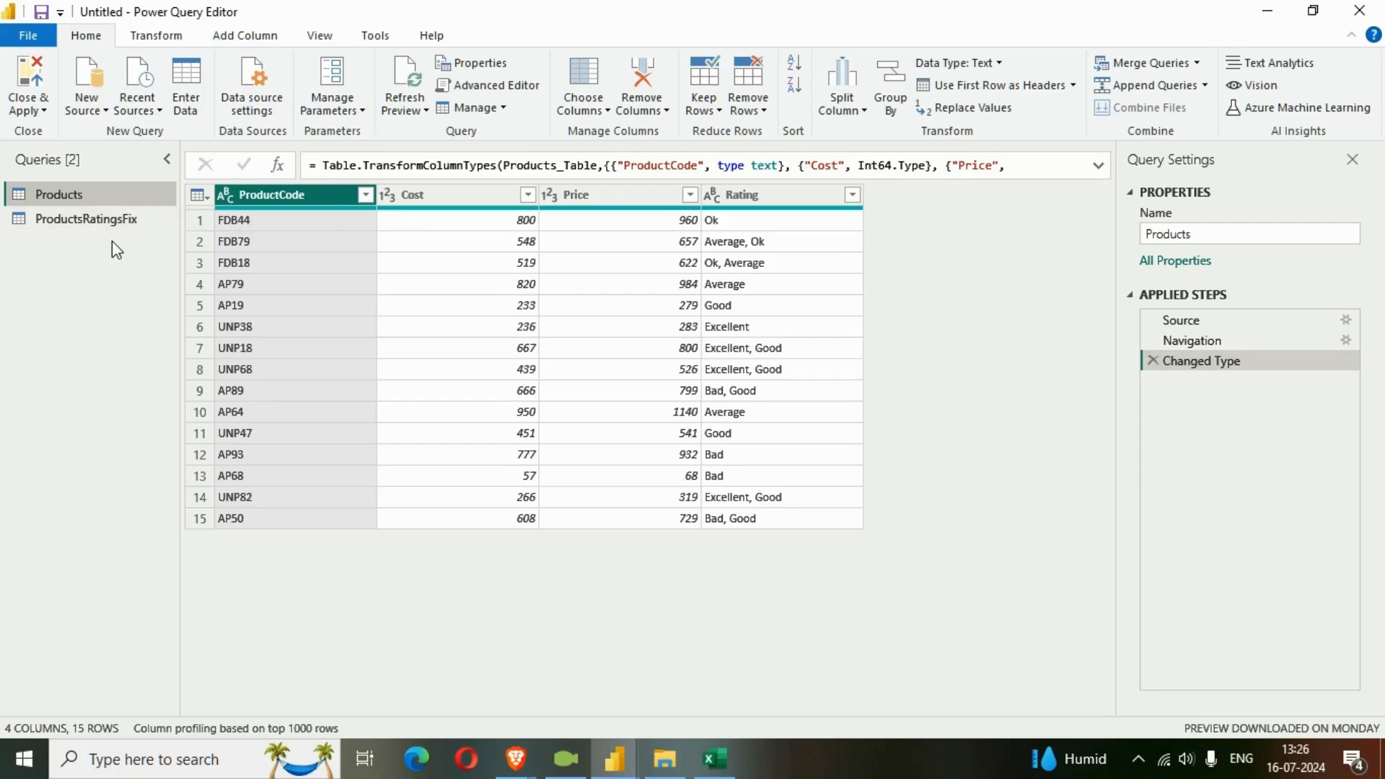
# Close and apply the Power Query changes, and open the model view with the properties collapsed.
pyautogui.click(44, 110)
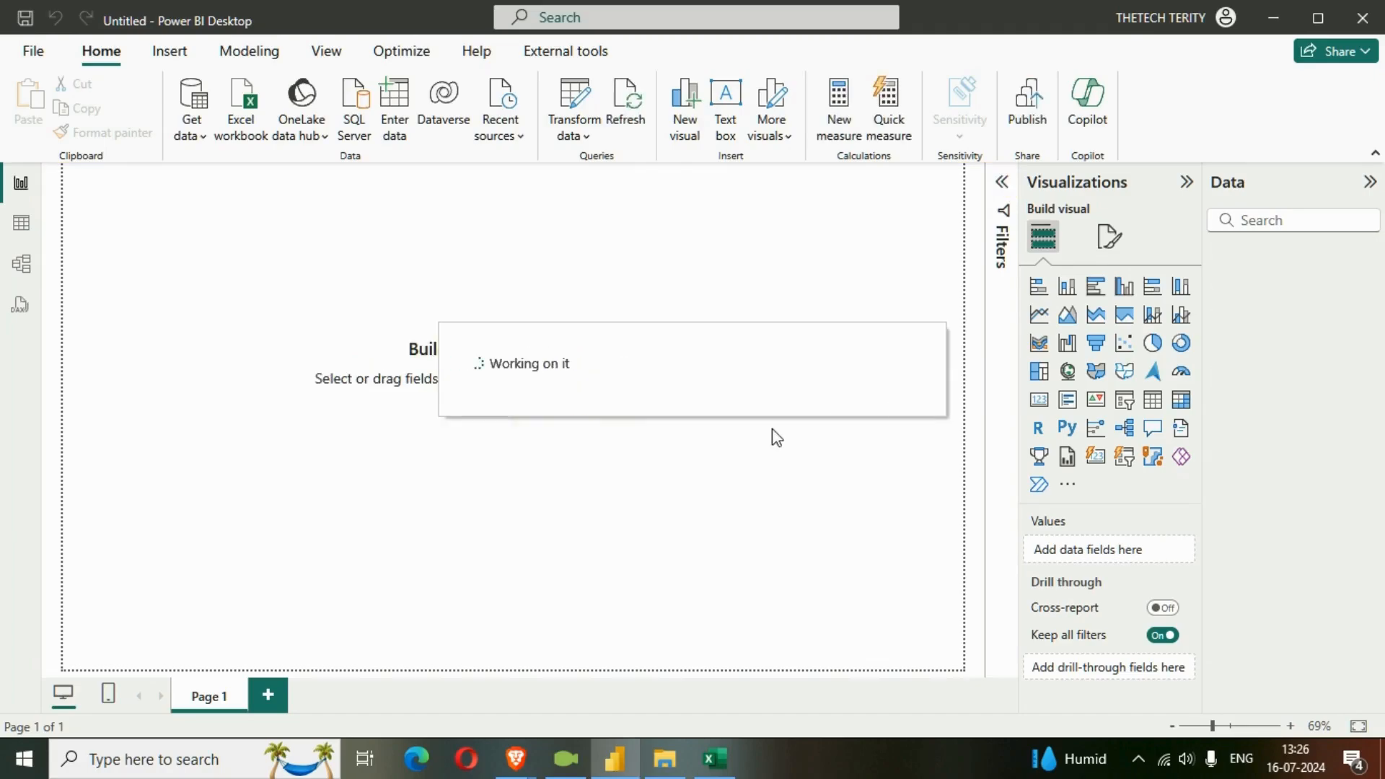
pyautogui.click(20, 269)
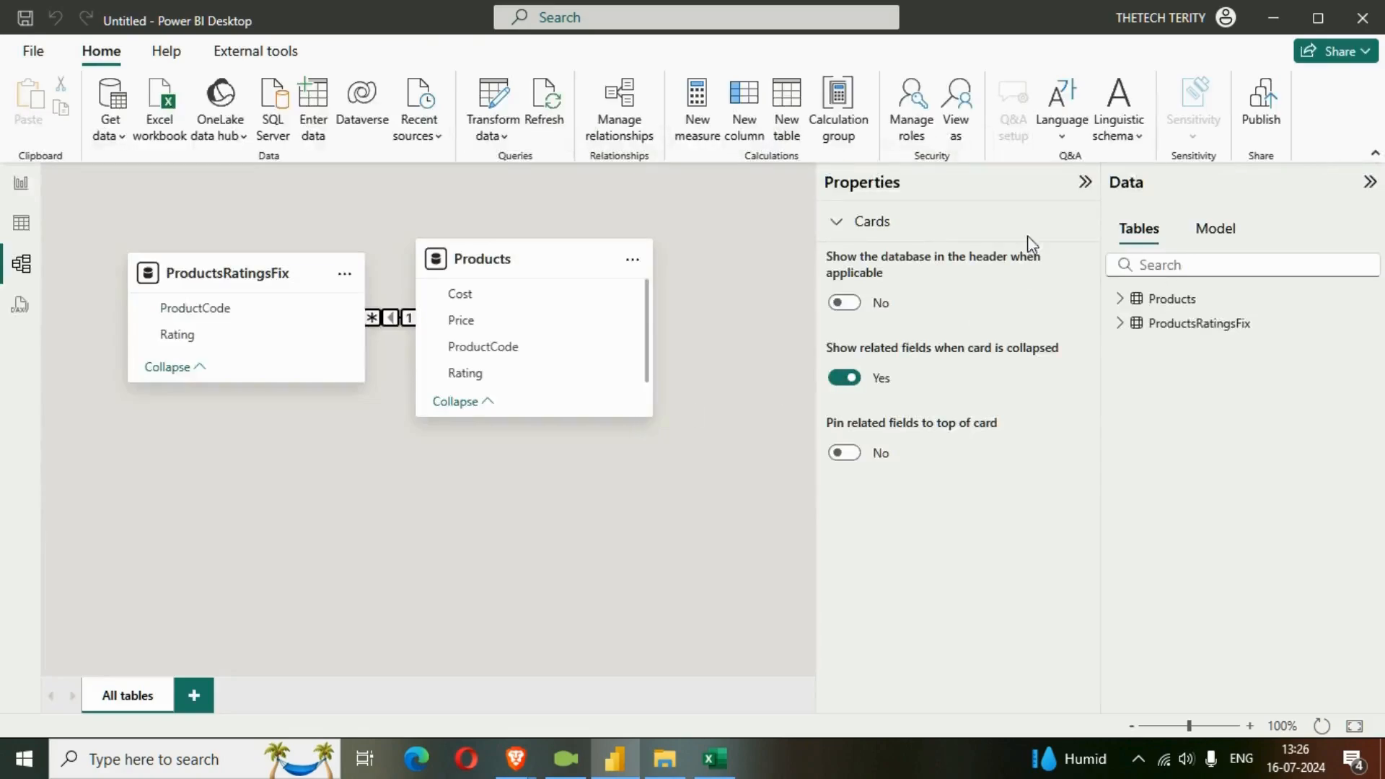
pyautogui.click(1085, 189)
# Arrange the model diagram with Products above and to the left of ProductsRatingsFix, and return to the report view.
pyautogui.moveTo(566, 262); pyautogui.dragTo(755, 338)
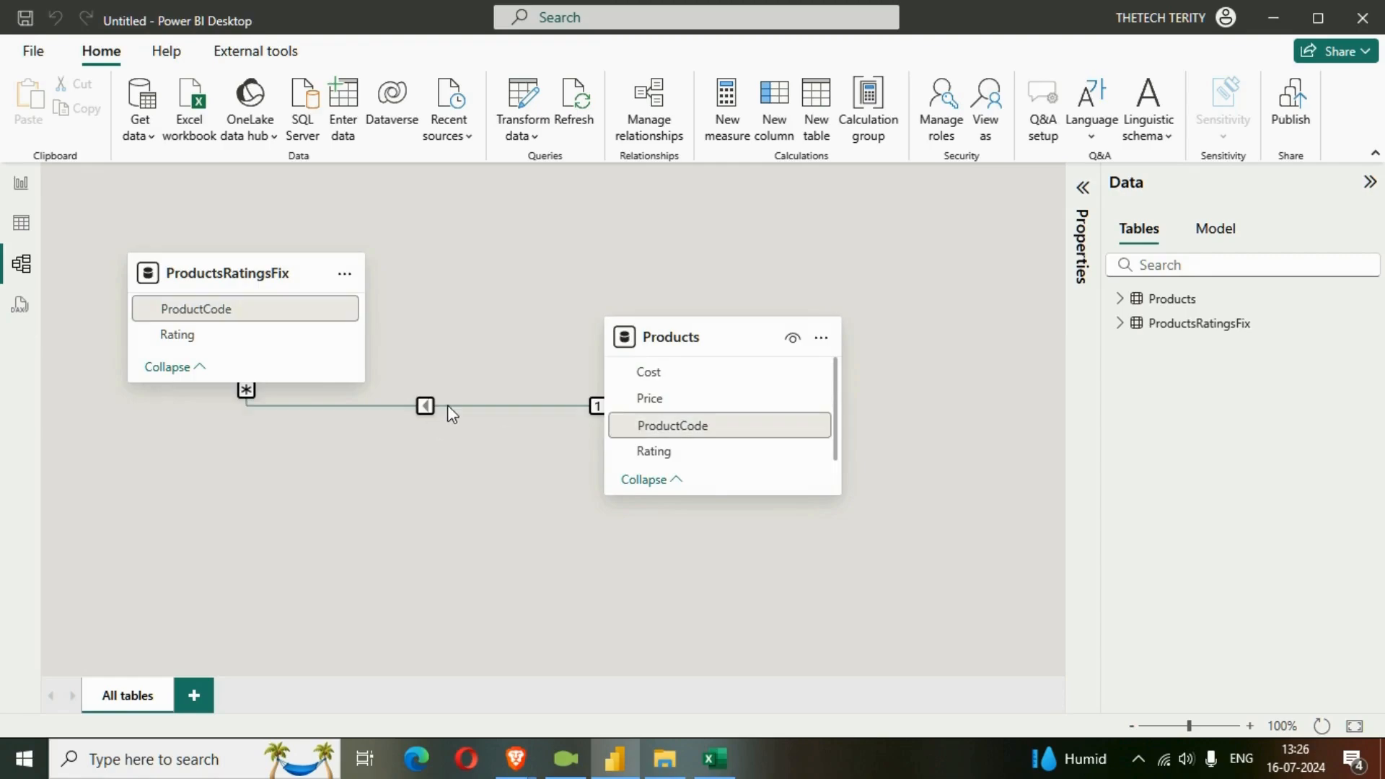
pyautogui.moveTo(703, 318); pyautogui.dragTo(583, 236)
pyautogui.moveTo(295, 276); pyautogui.dragTo(761, 534)
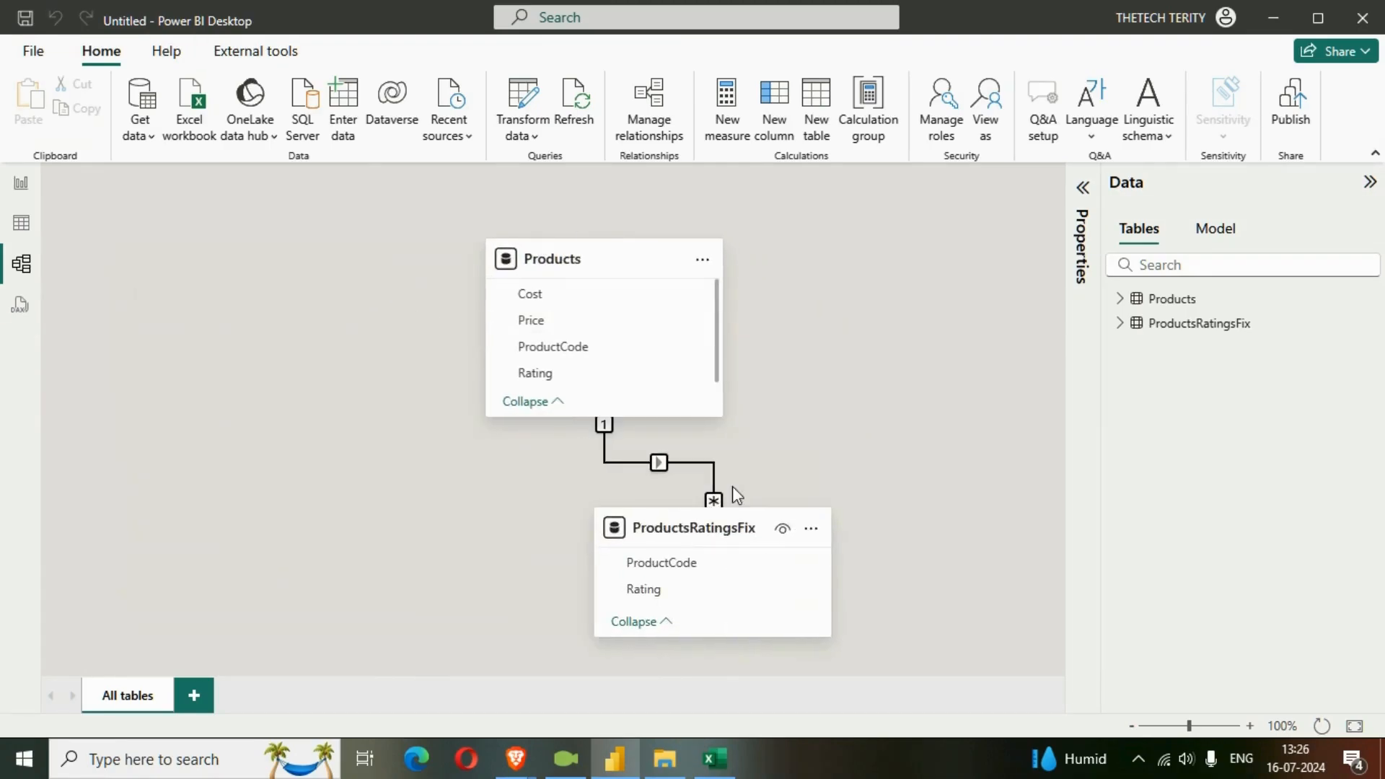
pyautogui.moveTo(599, 254); pyautogui.dragTo(343, 289)
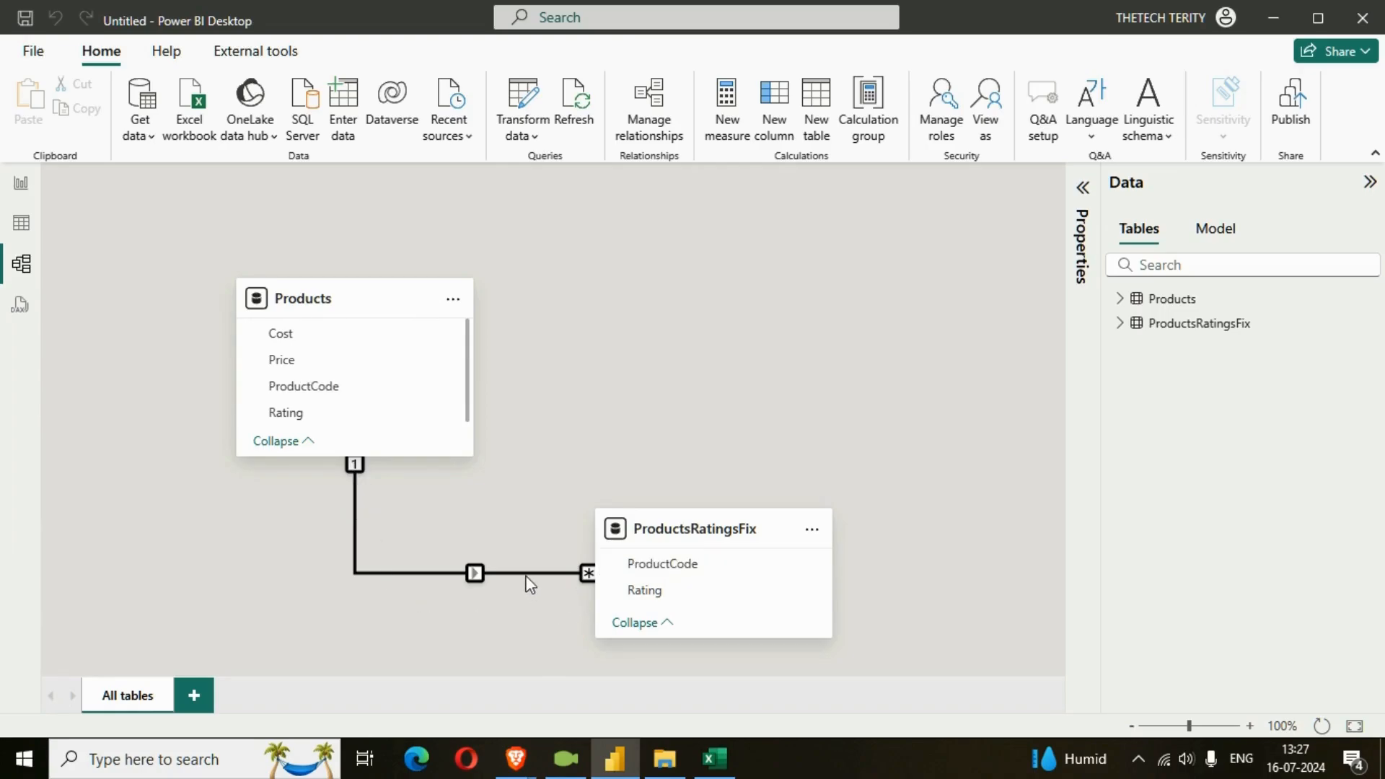
pyautogui.click(20, 185)
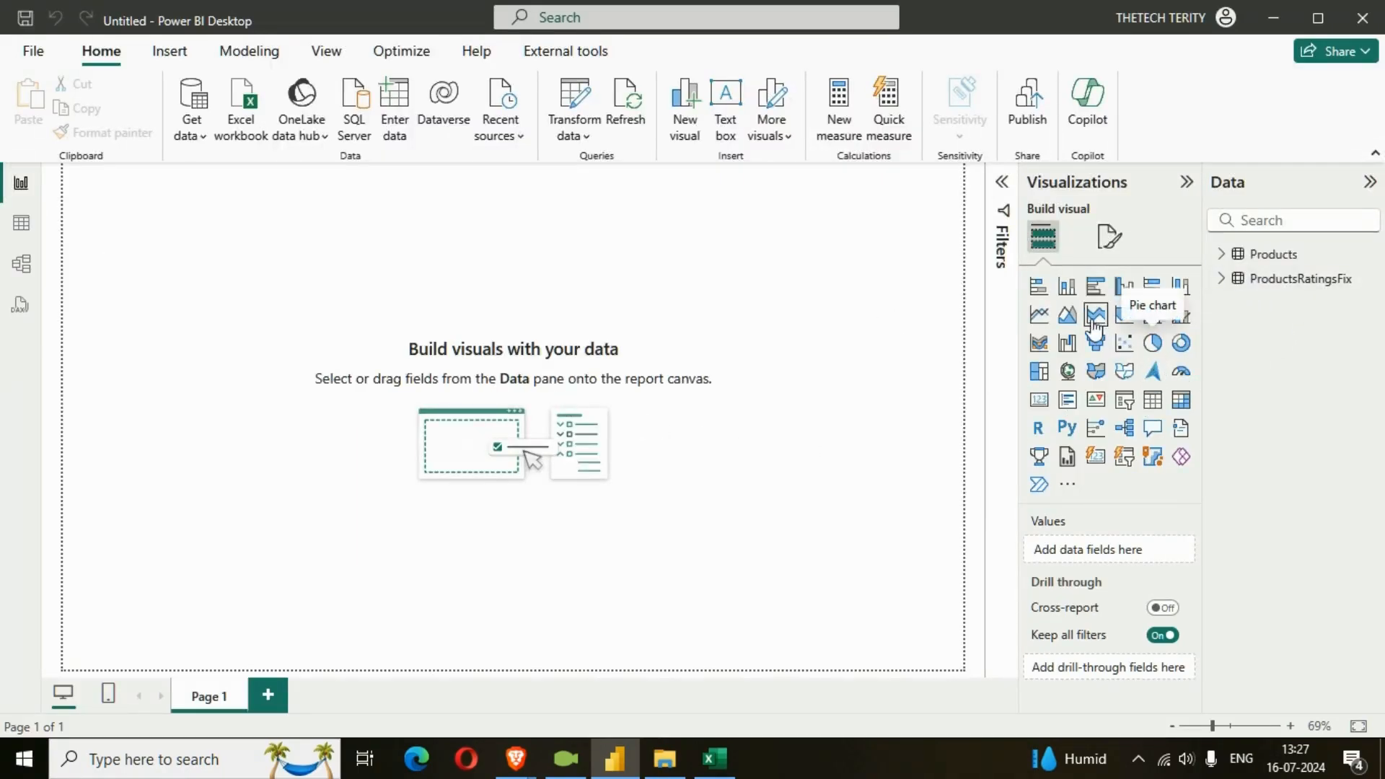
# Add a stacked bar chart with Rating from ProductsRatingsFix on the Y-axis and the count of Rating on the X-axis.
pyautogui.click(1039, 286)
pyautogui.moveTo(188, 294); pyautogui.dragTo(421, 424)
pyautogui.click(1221, 280)
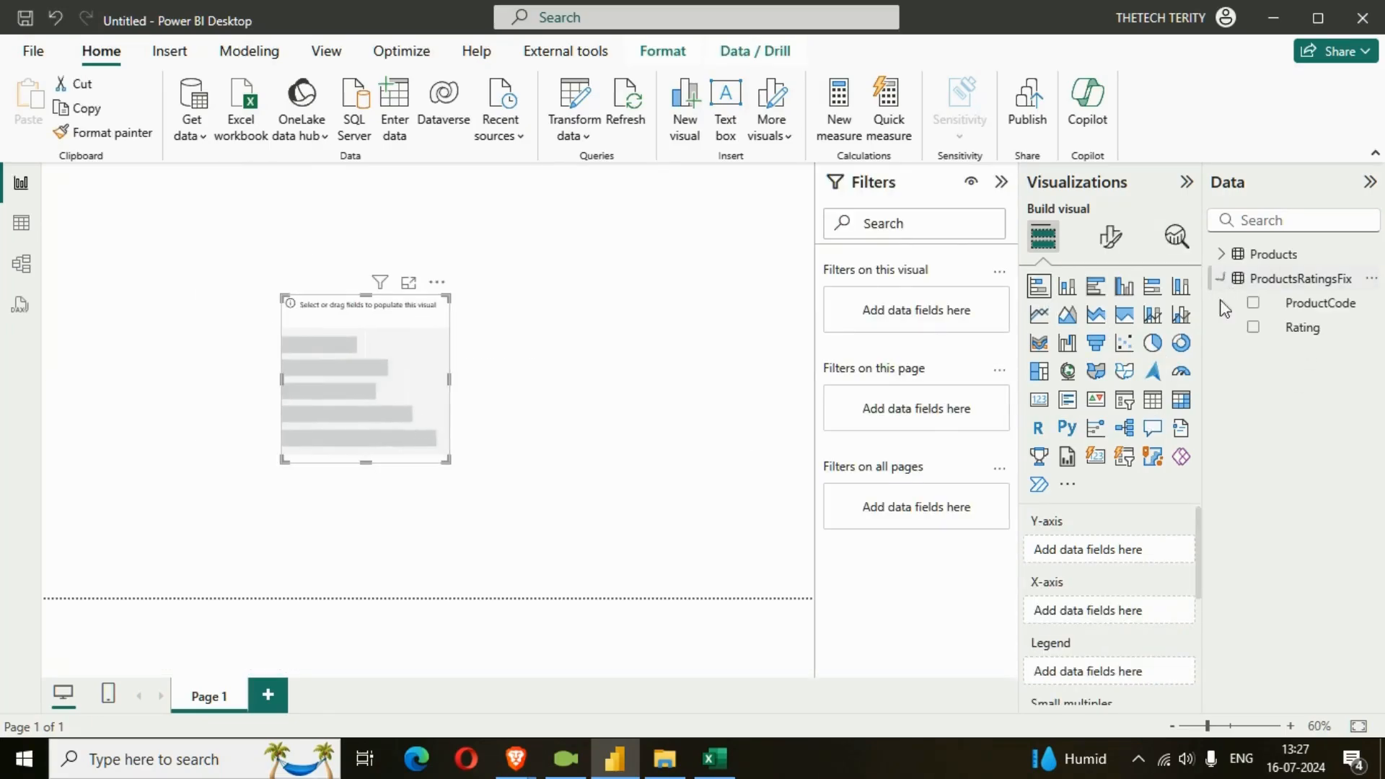
pyautogui.moveTo(1286, 302); pyautogui.dragTo(1111, 534)
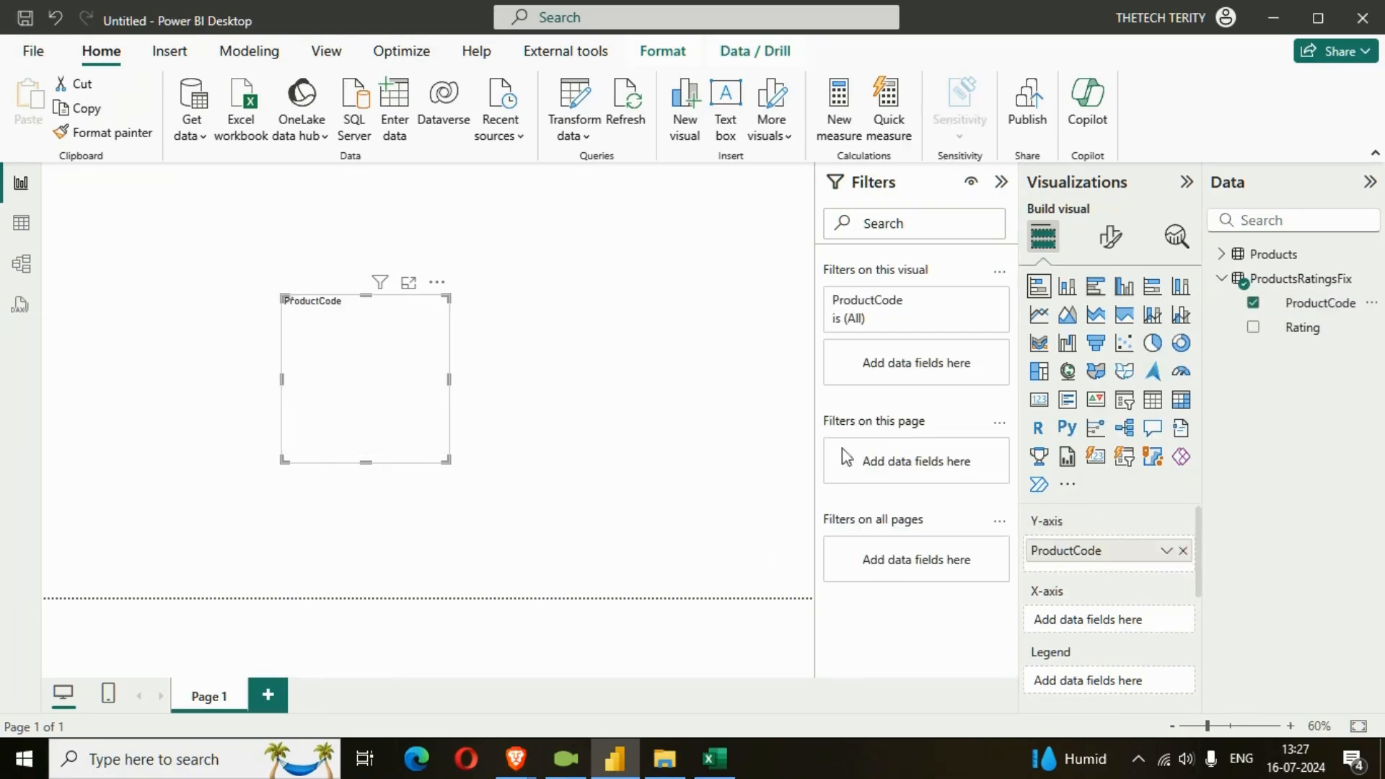
pyautogui.moveTo(1289, 307); pyautogui.dragTo(1120, 630)
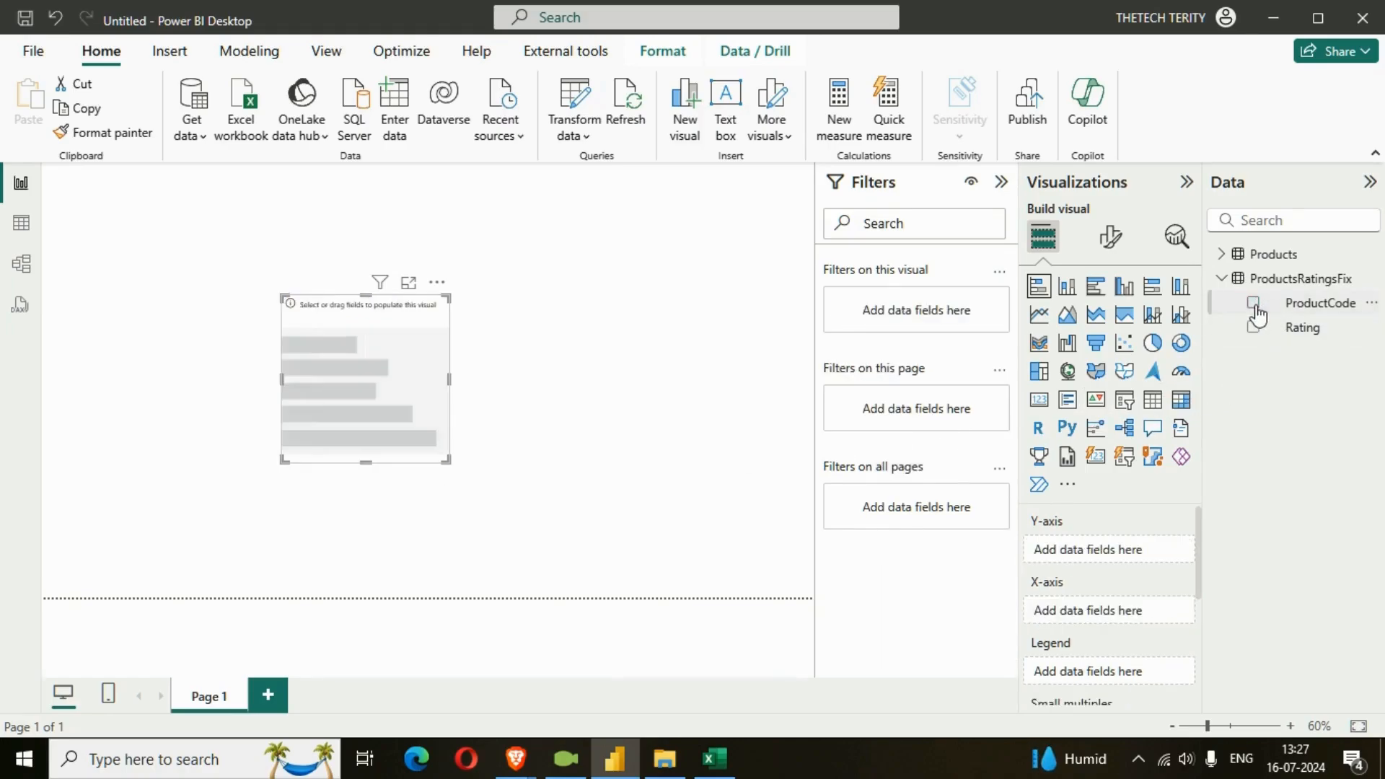
pyautogui.moveTo(1301, 327); pyautogui.dragTo(1212, 517)
pyautogui.click(1299, 328)
pyautogui.moveTo(1295, 331); pyautogui.dragTo(1115, 635)
# Enlarge the rating bar chart and move it toward the page's upper-left area.
pyautogui.moveTo(448, 462); pyautogui.dragTo(734, 575)
pyautogui.moveTo(649, 526); pyautogui.dragTo(492, 465)
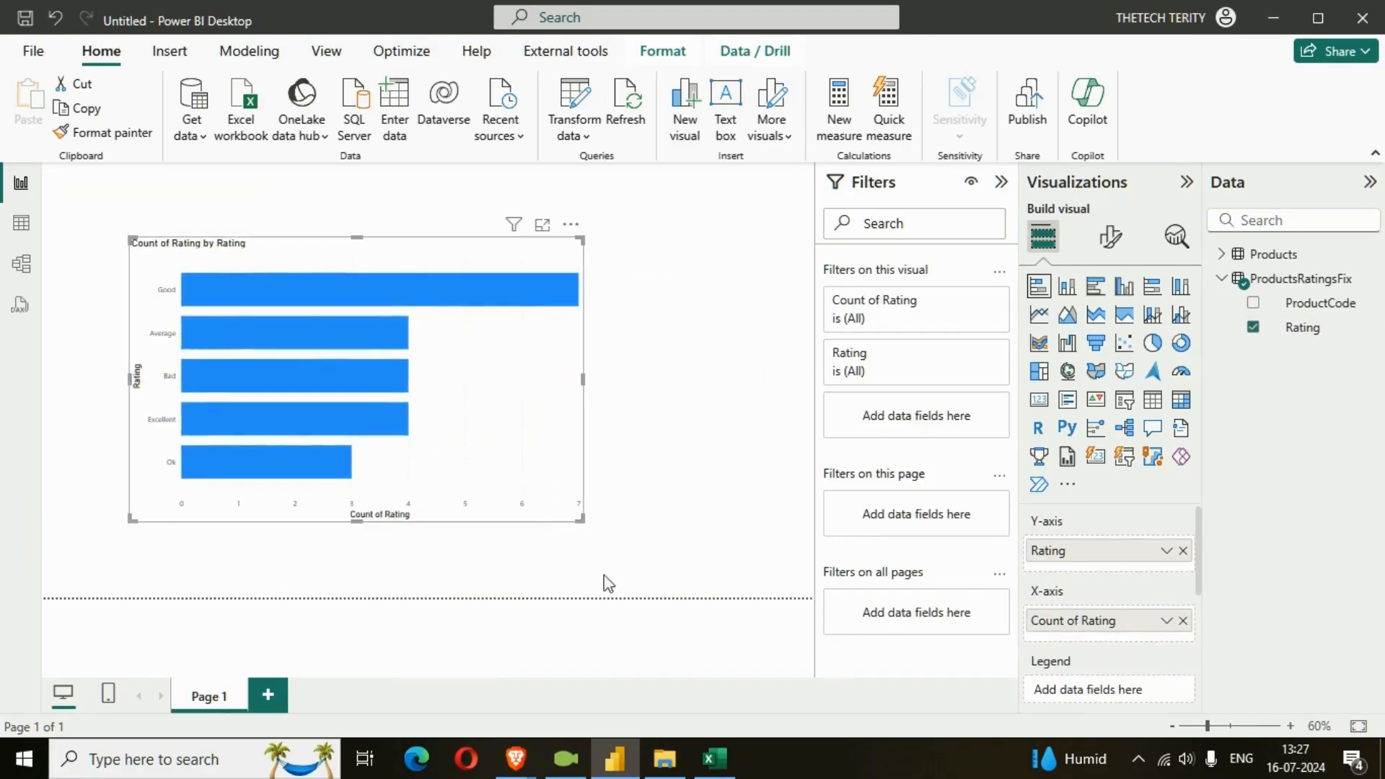
pyautogui.moveTo(581, 520); pyautogui.dragTo(638, 564)
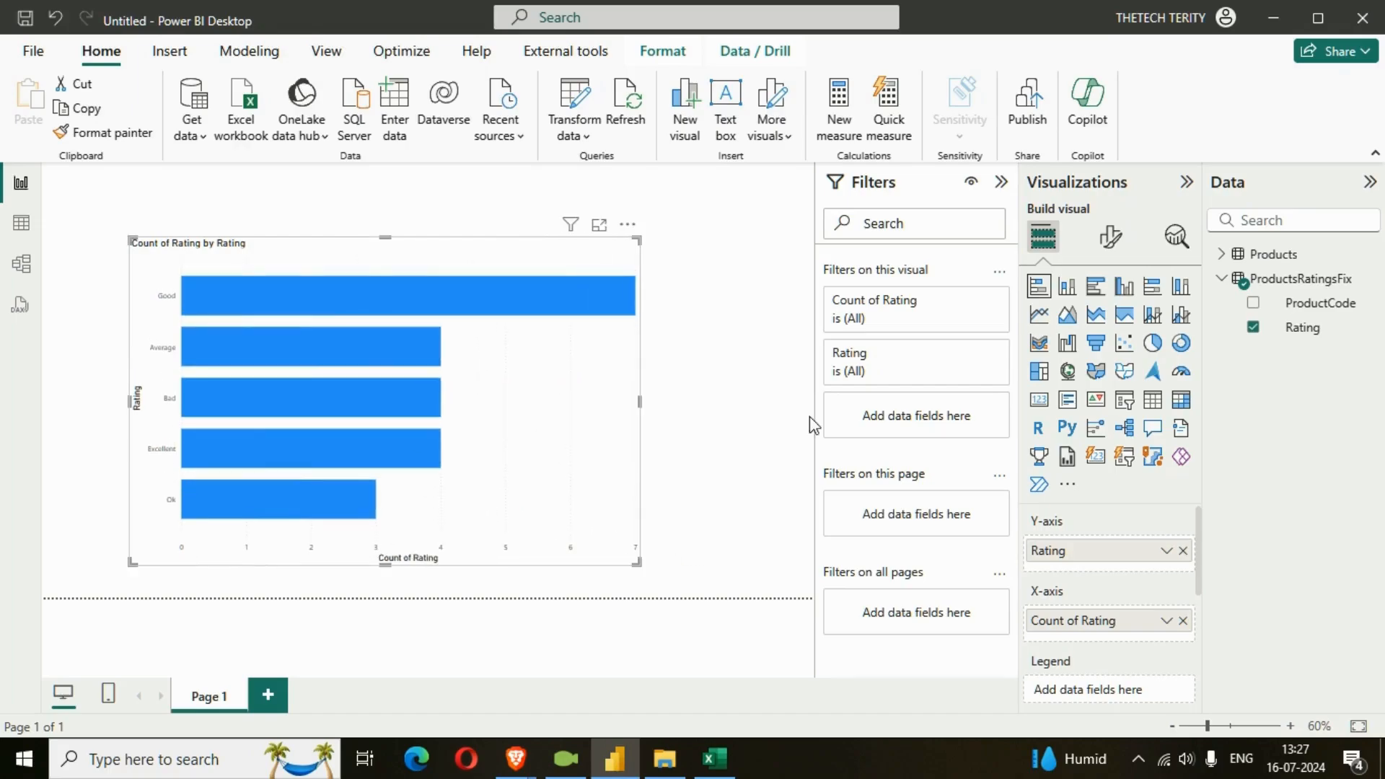
# Set the font size of the bar chart's X-axis values to 15.
pyautogui.click(1111, 237)
pyautogui.click(1103, 382)
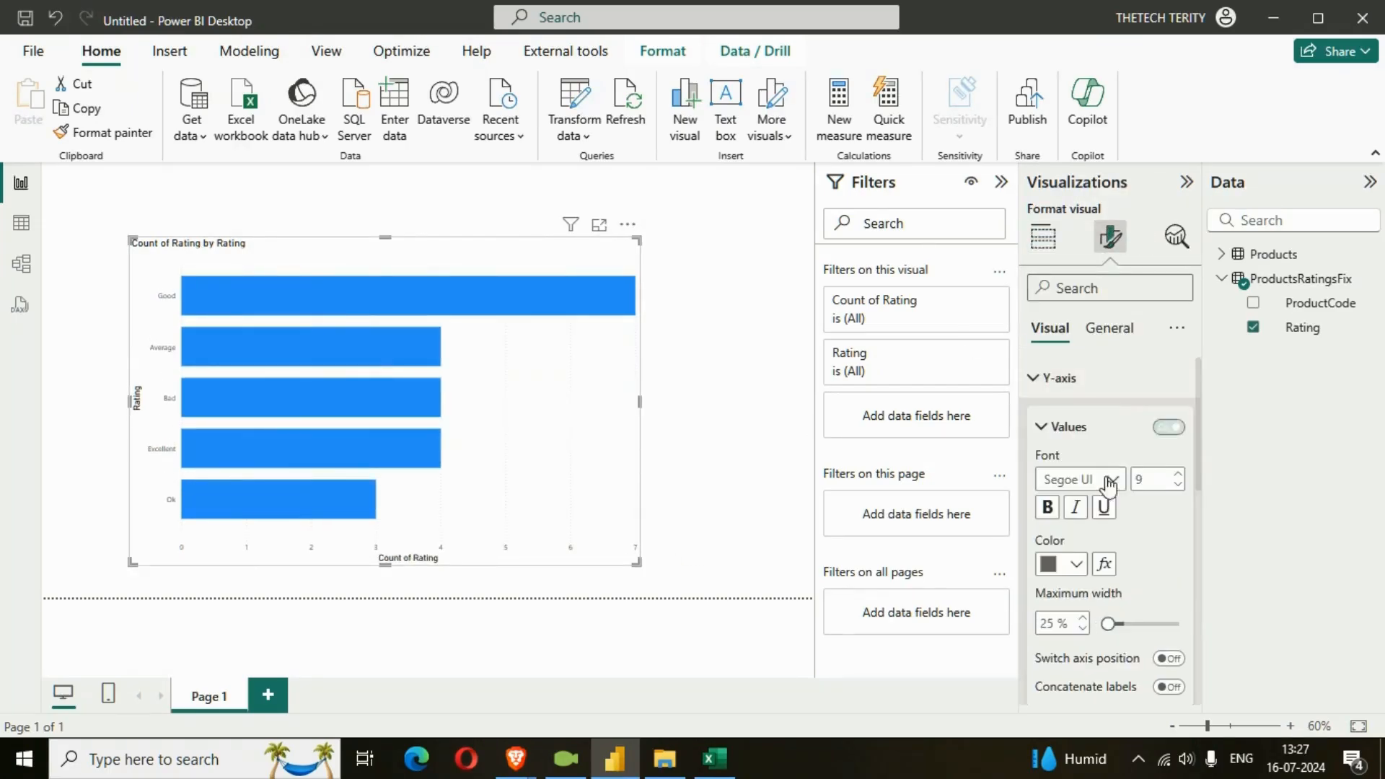
pyautogui.click(1080, 386)
pyautogui.click(1088, 417)
pyautogui.scroll(-3, 1144, 519)
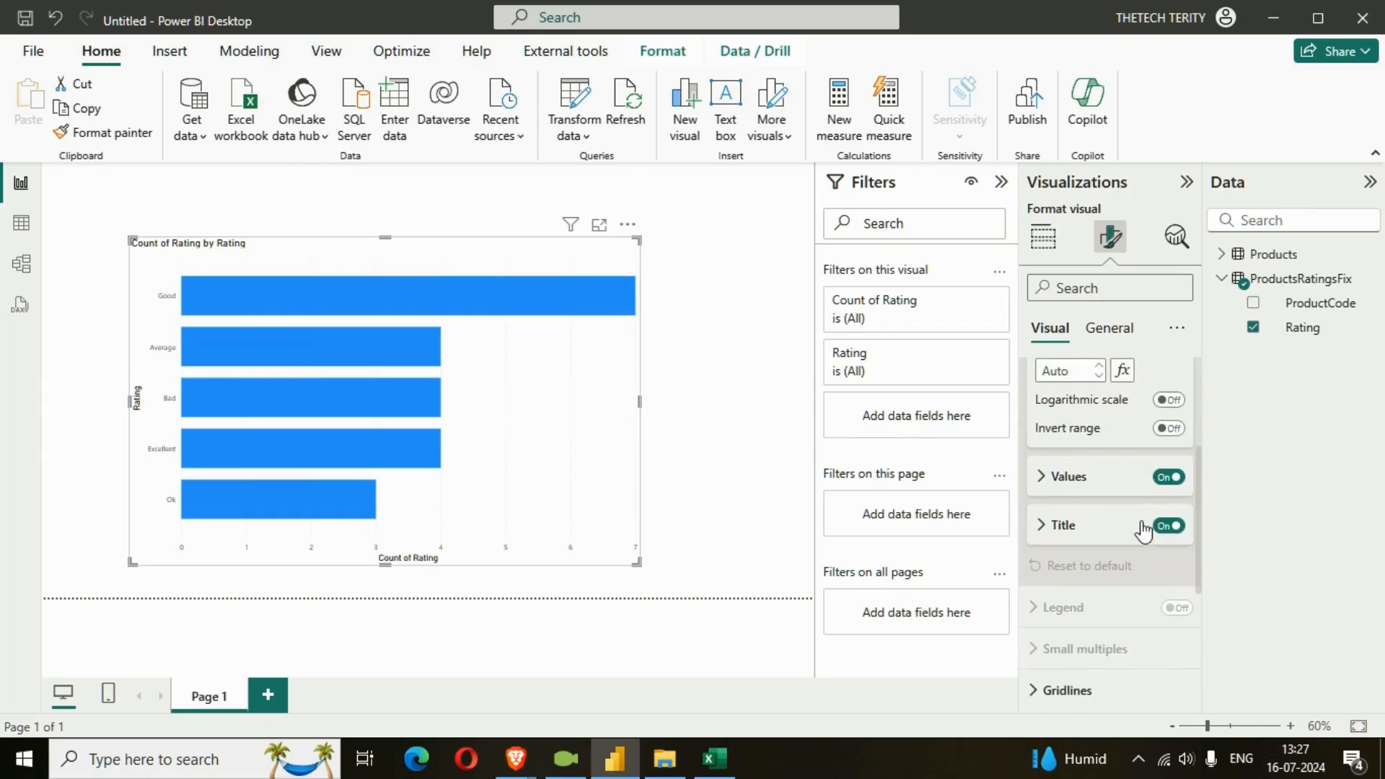
pyautogui.click(1068, 477)
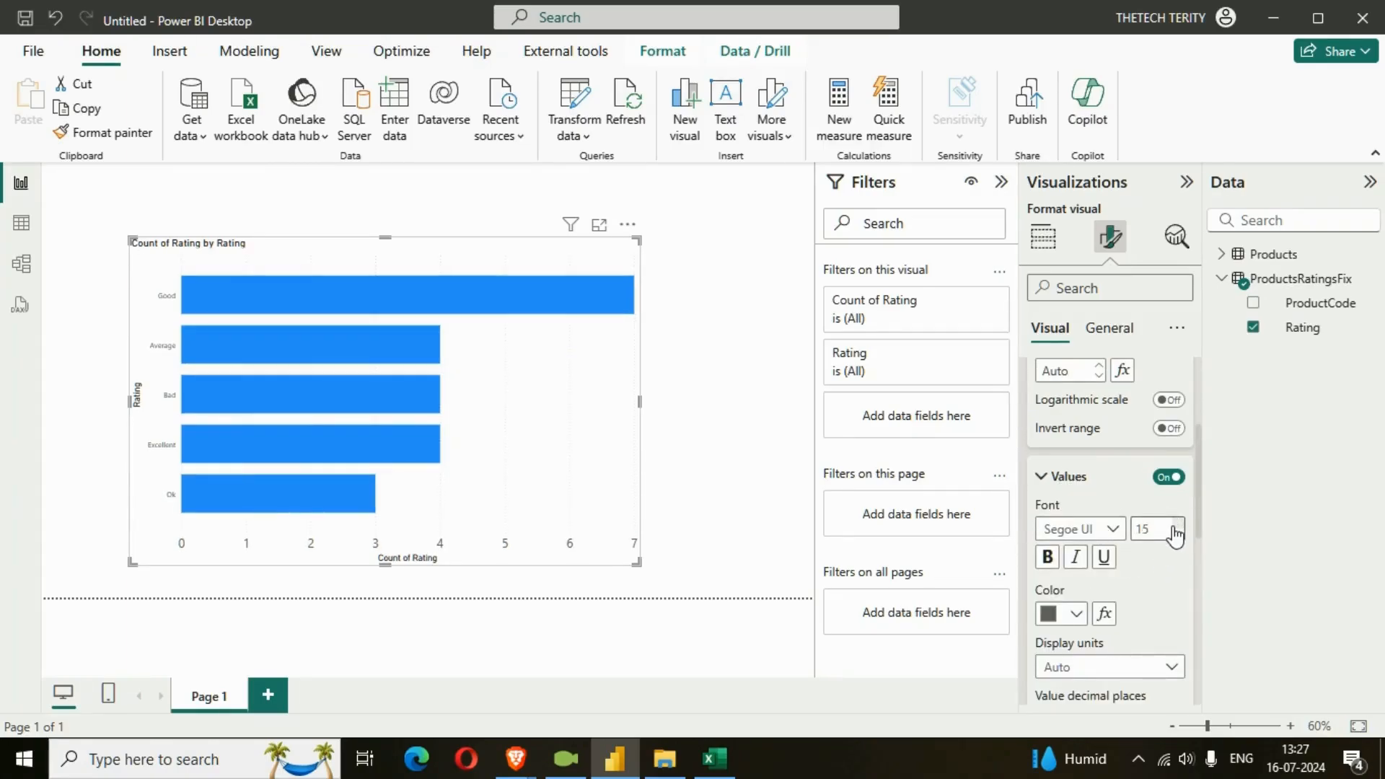
pyautogui.click(1177, 523)
pyautogui.click(1177, 523)
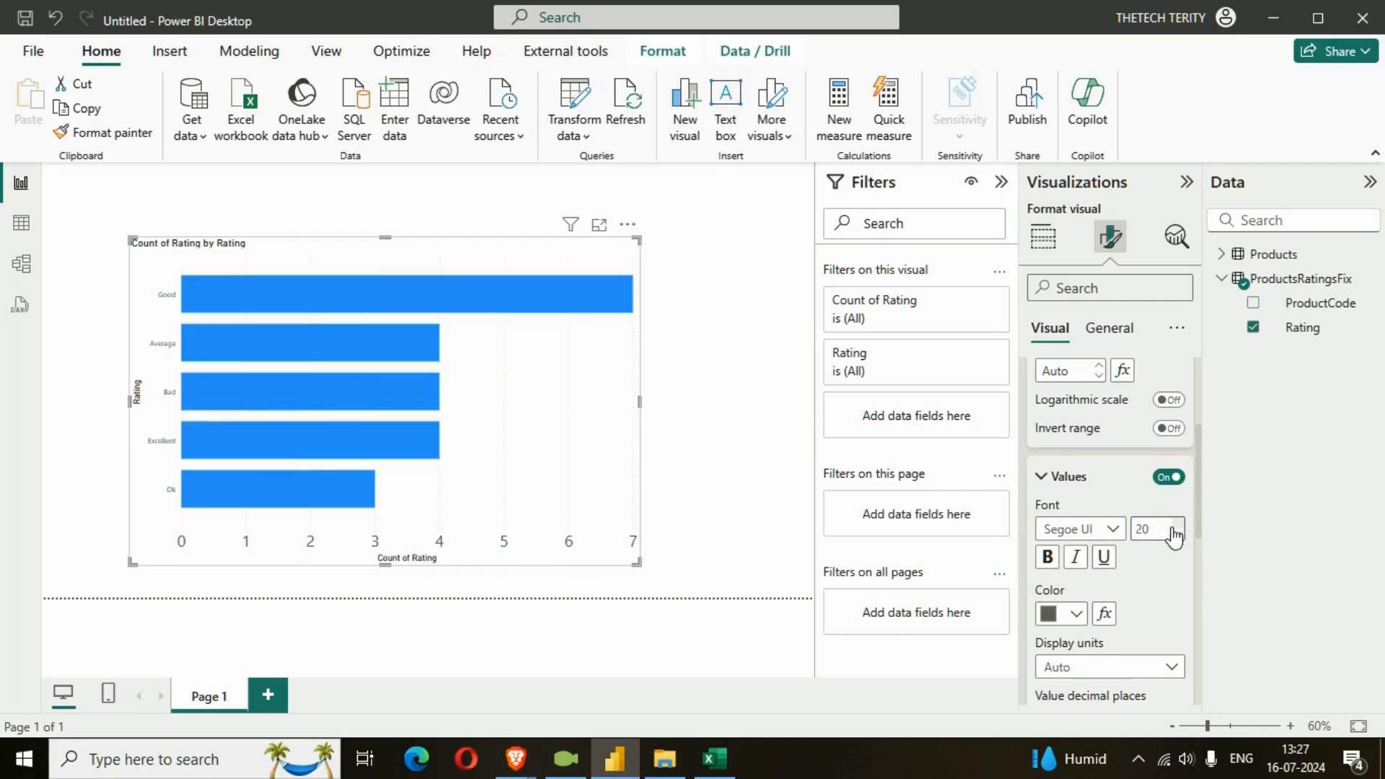
pyautogui.click(1057, 562)
# Set the bar chart's Y-axis values to font size 15 and make them bold.
pyautogui.scroll(5, 1139, 534)
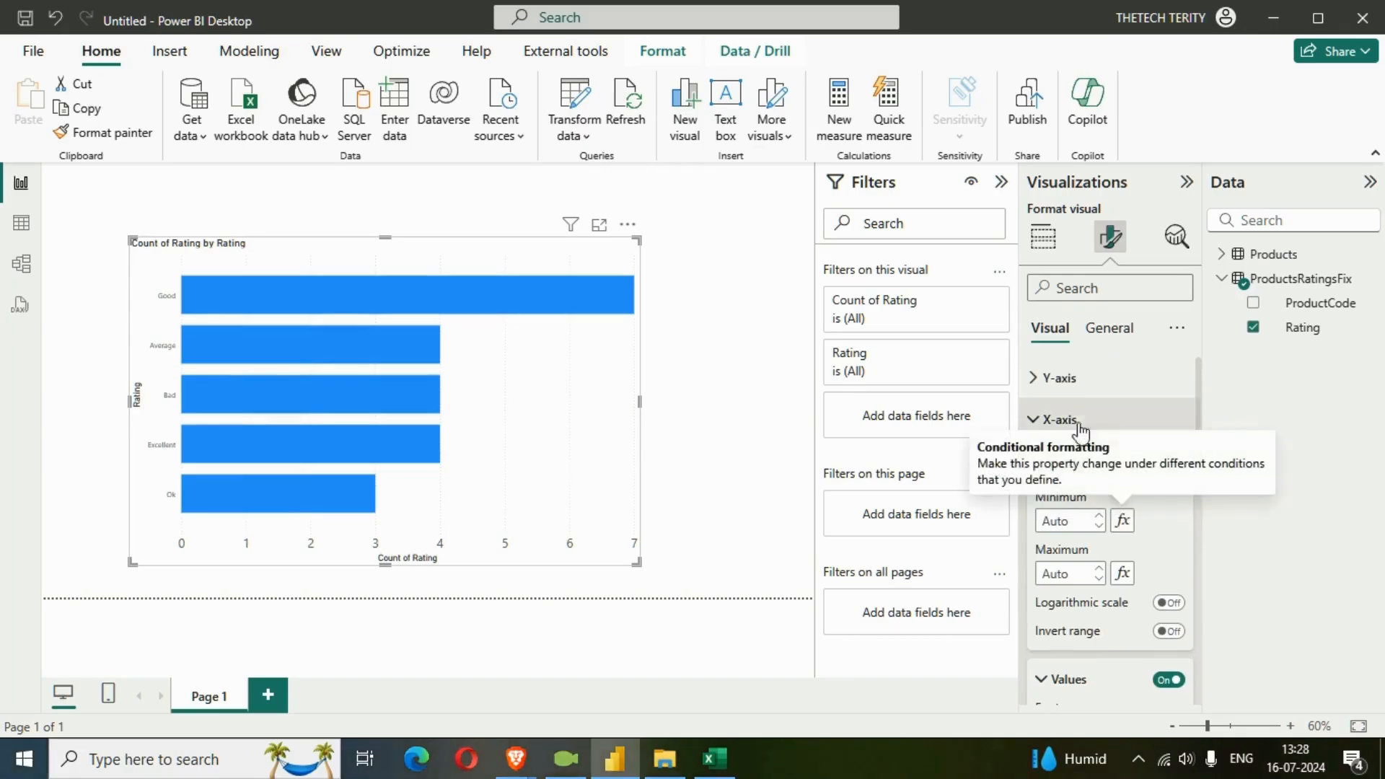
pyautogui.click(1076, 388)
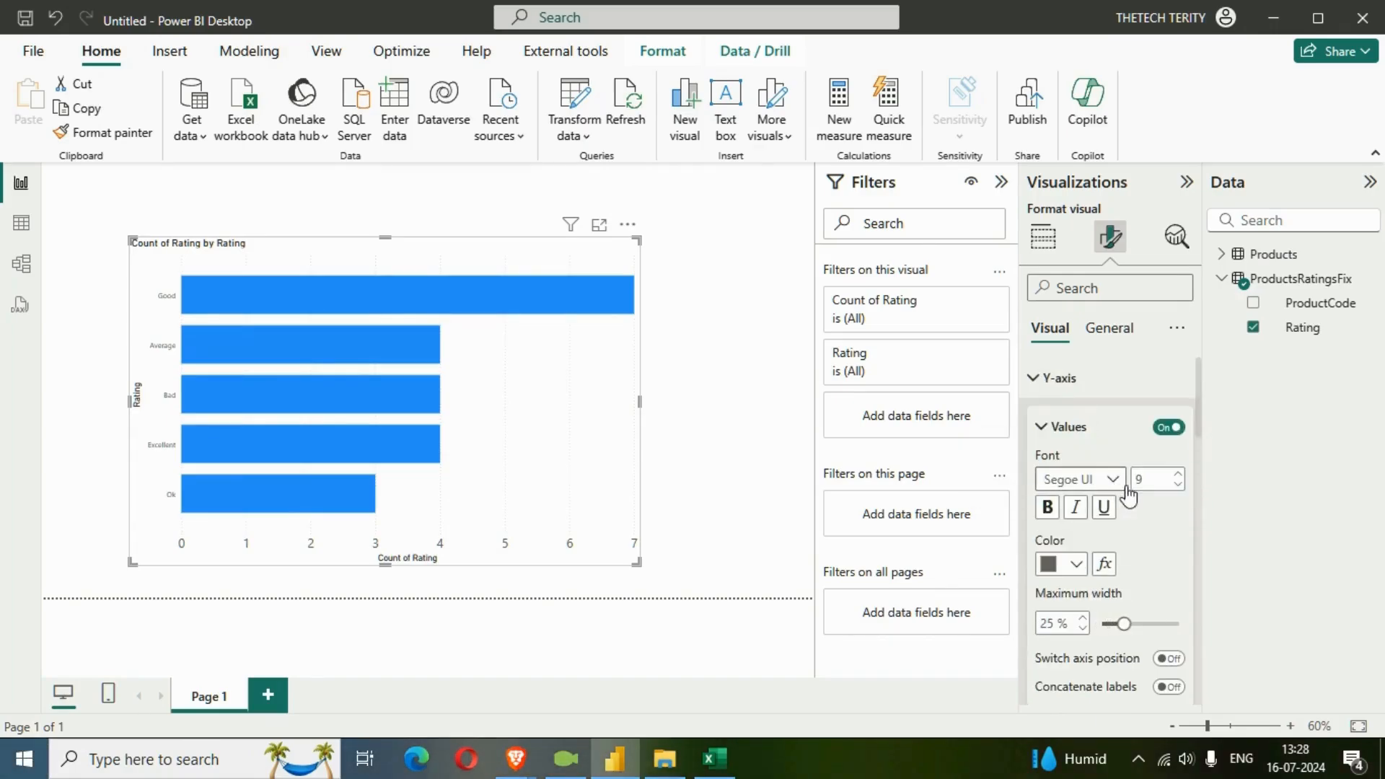
pyautogui.click(1179, 475)
pyautogui.click(1048, 507)
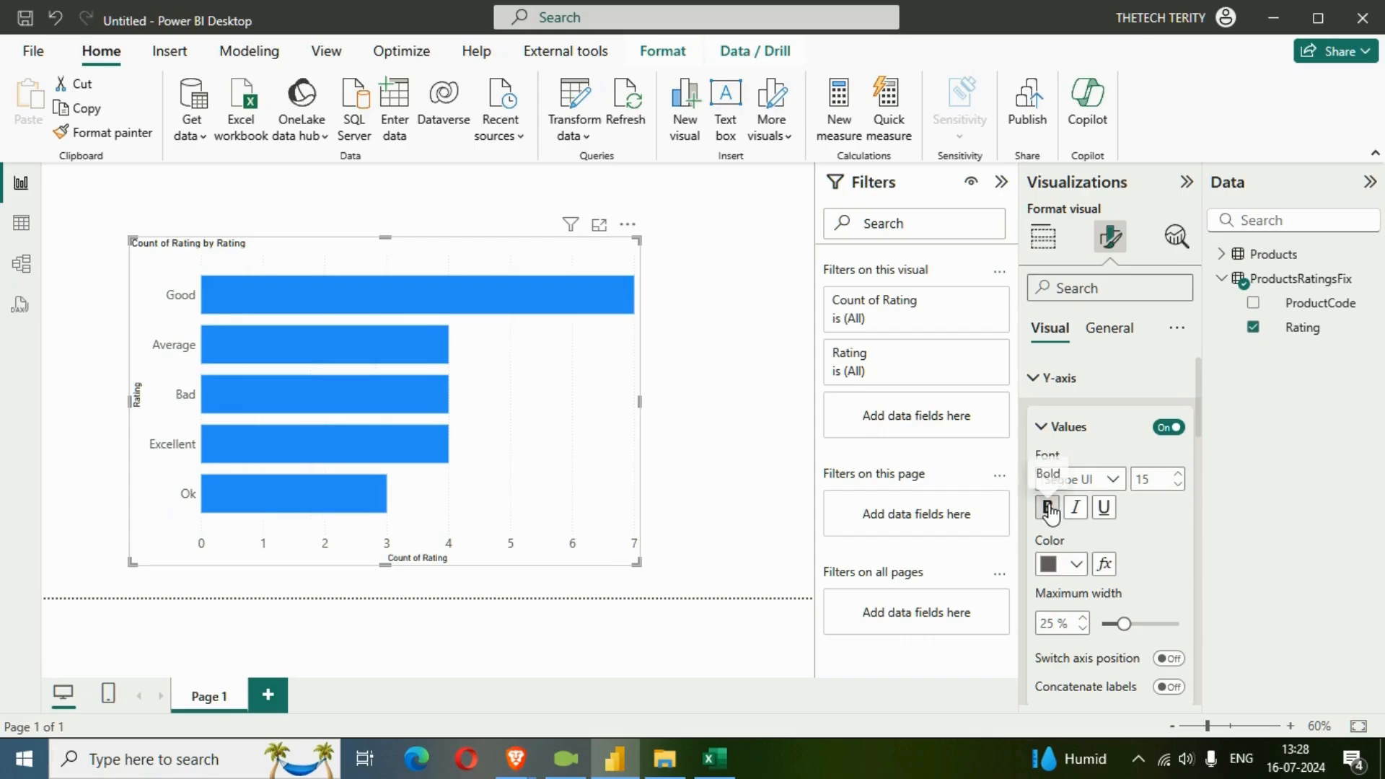
# Enlarge the bar chart to fill most of the page from its upper-left corner, and deselect it.
pyautogui.moveTo(637, 562); pyautogui.dragTo(759, 590)
pyautogui.moveTo(674, 526); pyautogui.dragTo(599, 492)
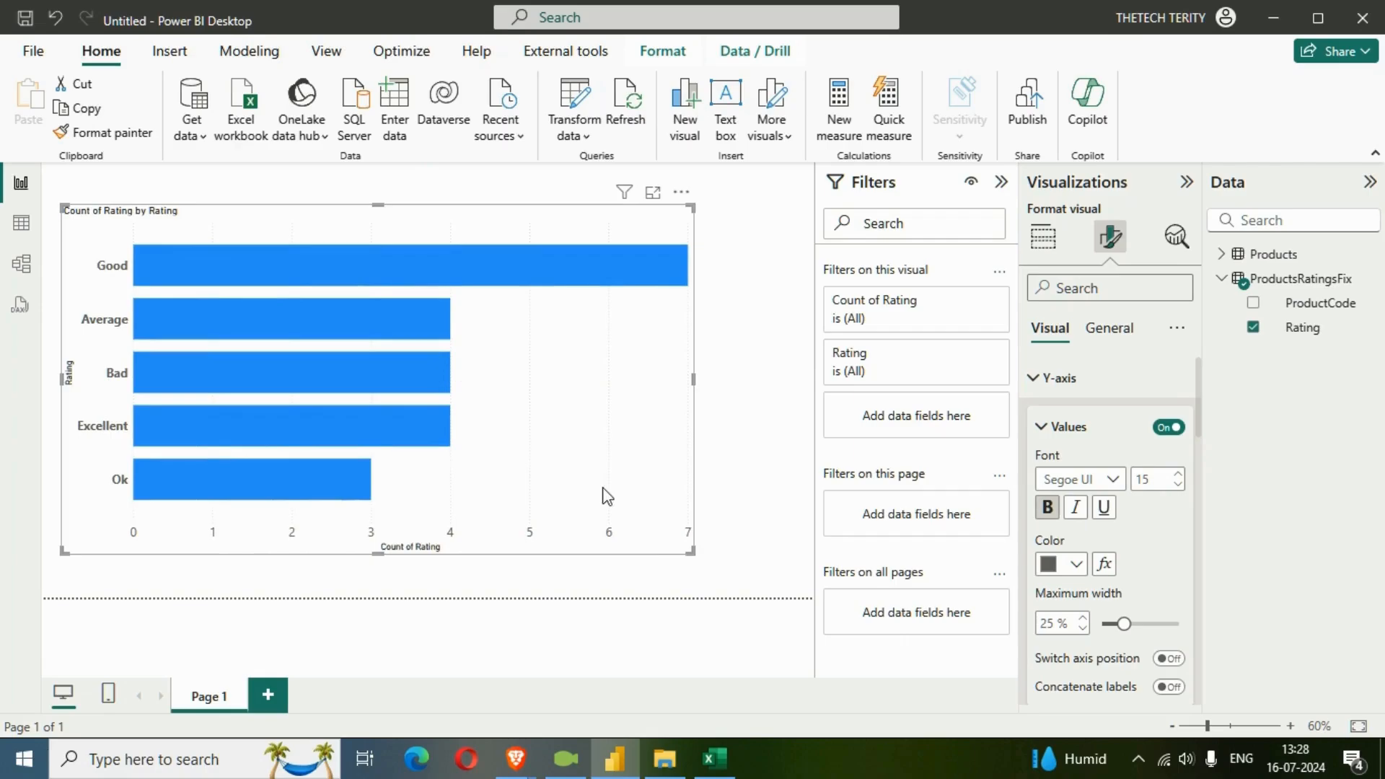
pyautogui.moveTo(691, 552); pyautogui.dragTo(734, 577)
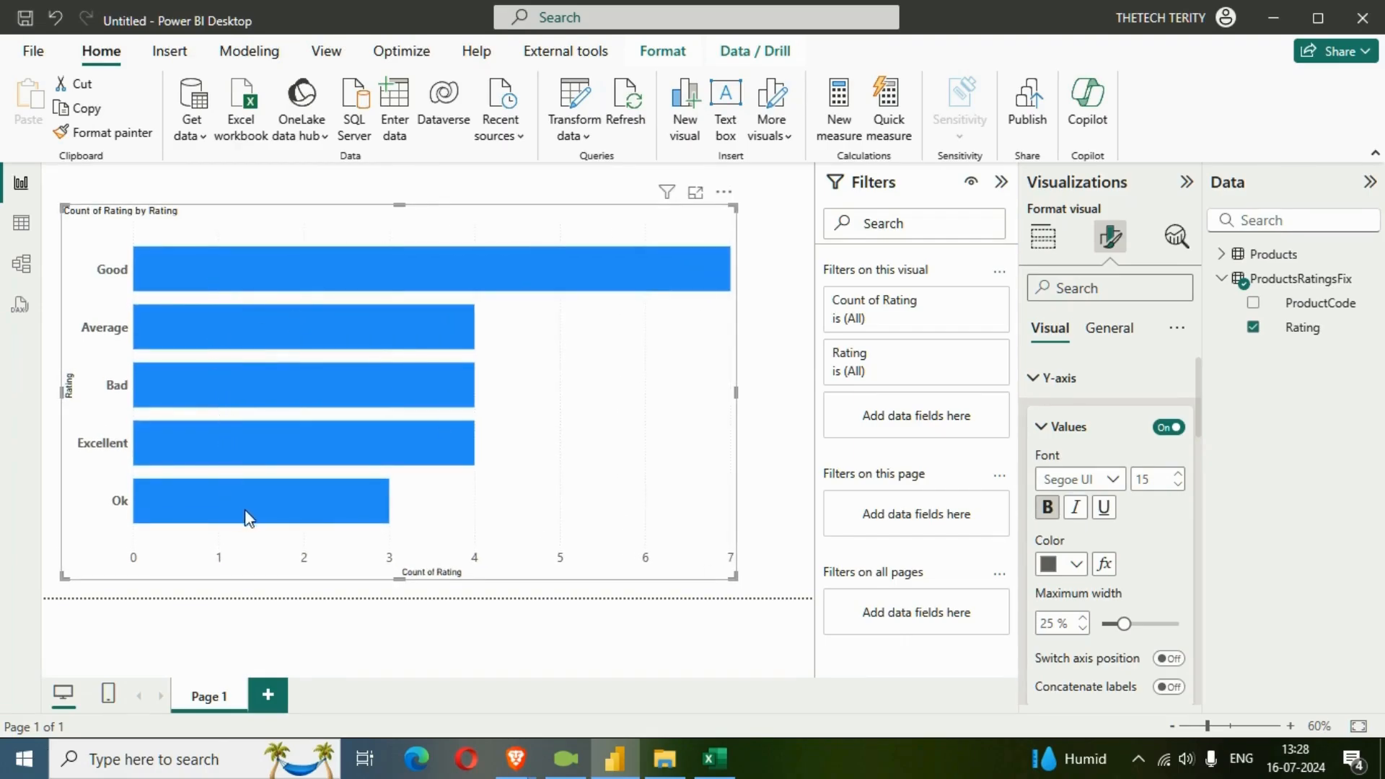
pyautogui.click(764, 394)
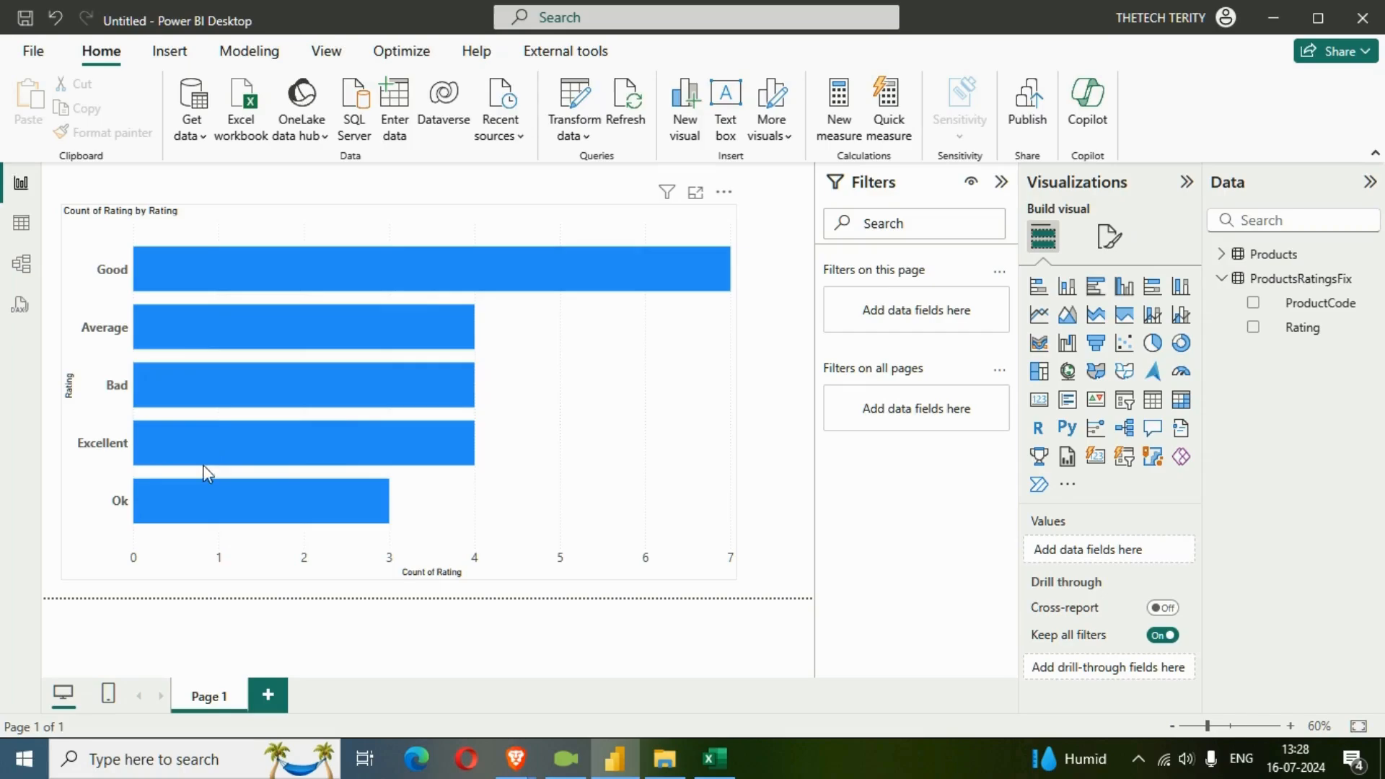
# Start a manually entered table and name it SortingTbl.
pyautogui.moveTo(196, 254)
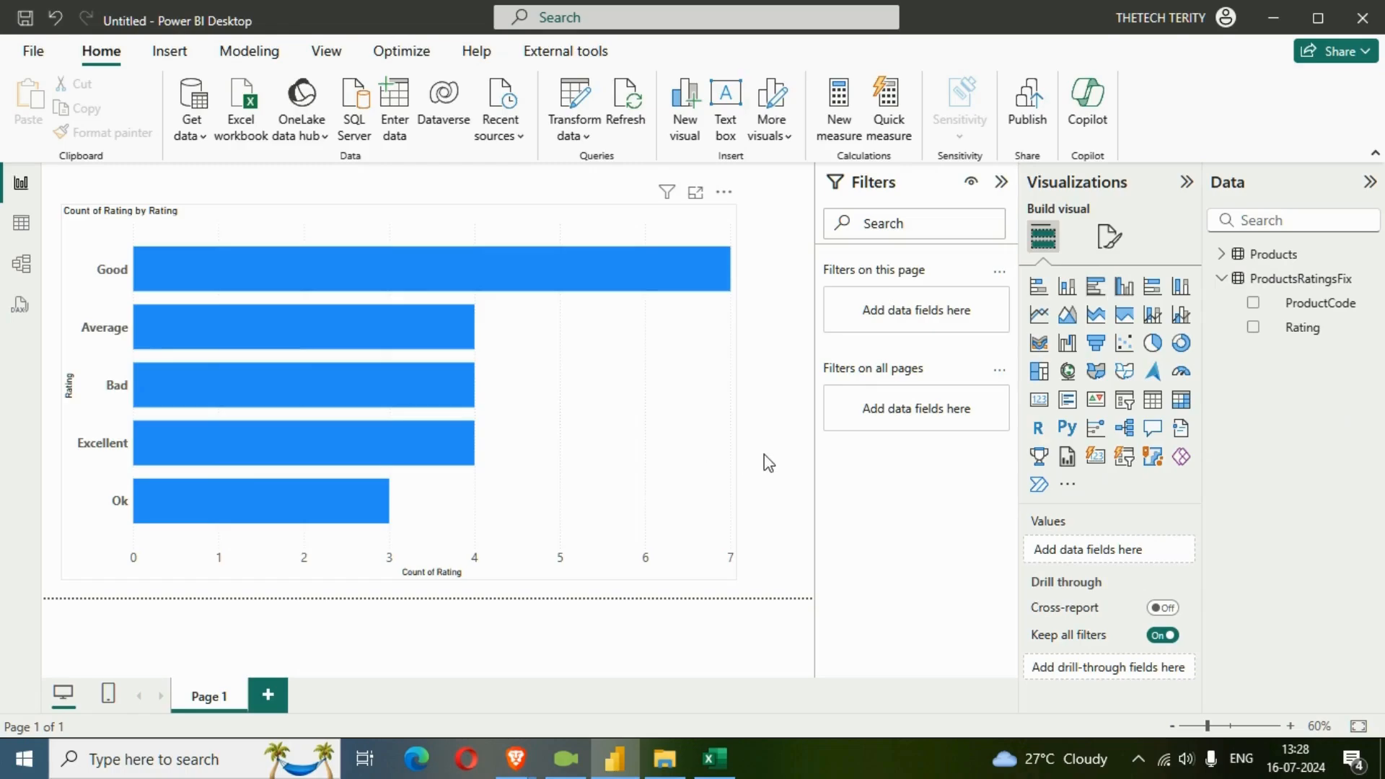
pyautogui.click(399, 131)
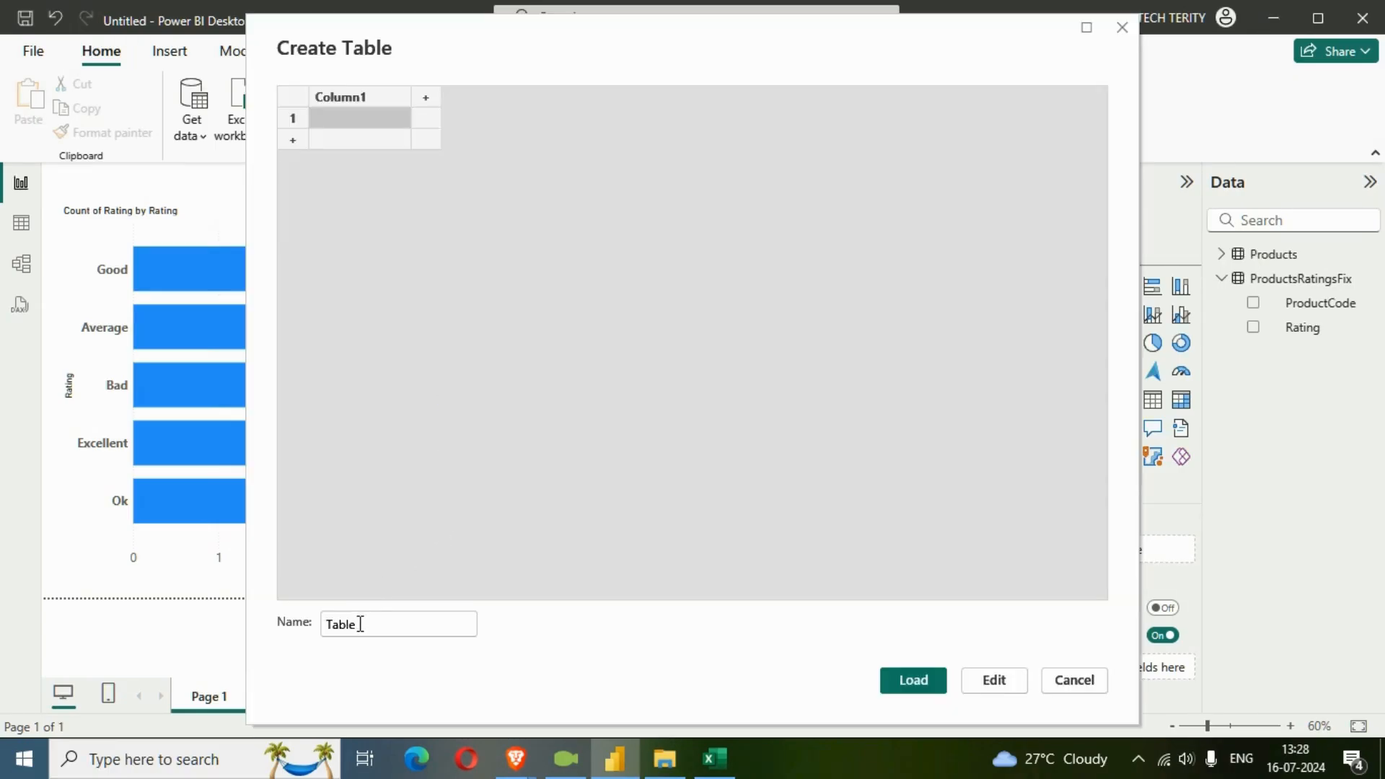
pyautogui.moveTo(360, 624); pyautogui.dragTo(326, 619)
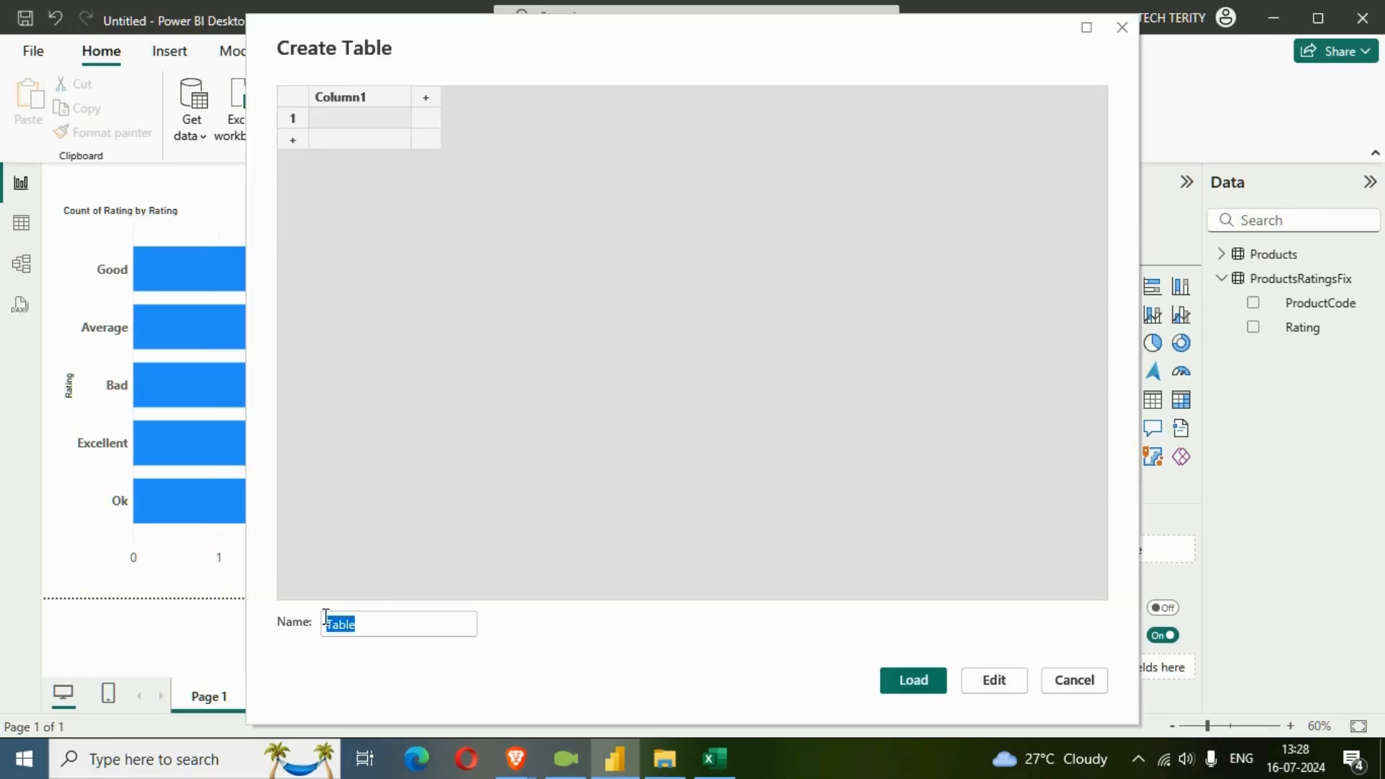
pyautogui.write('Sortiun')
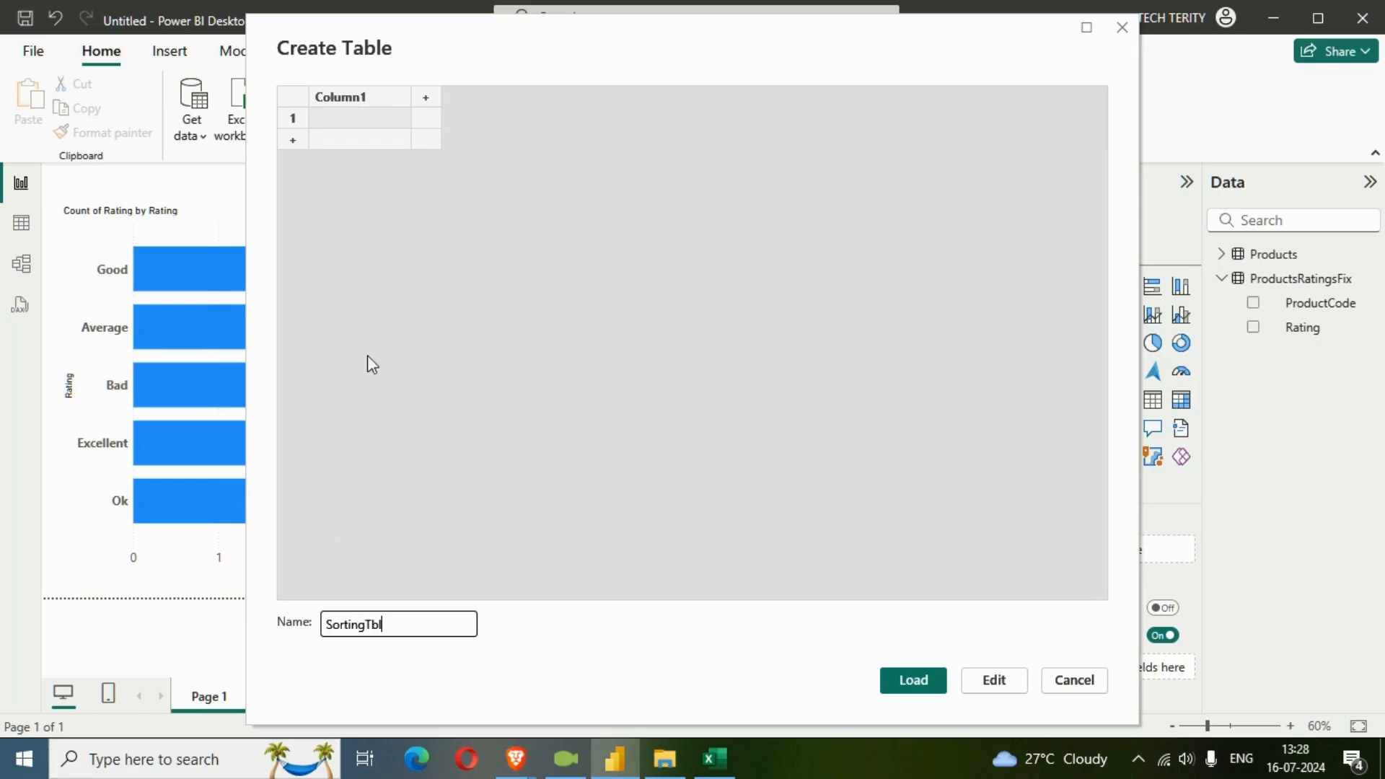
# Add a second column to SortingTbl and name the two columns Rating and Sorting.
pyautogui.click(425, 100)
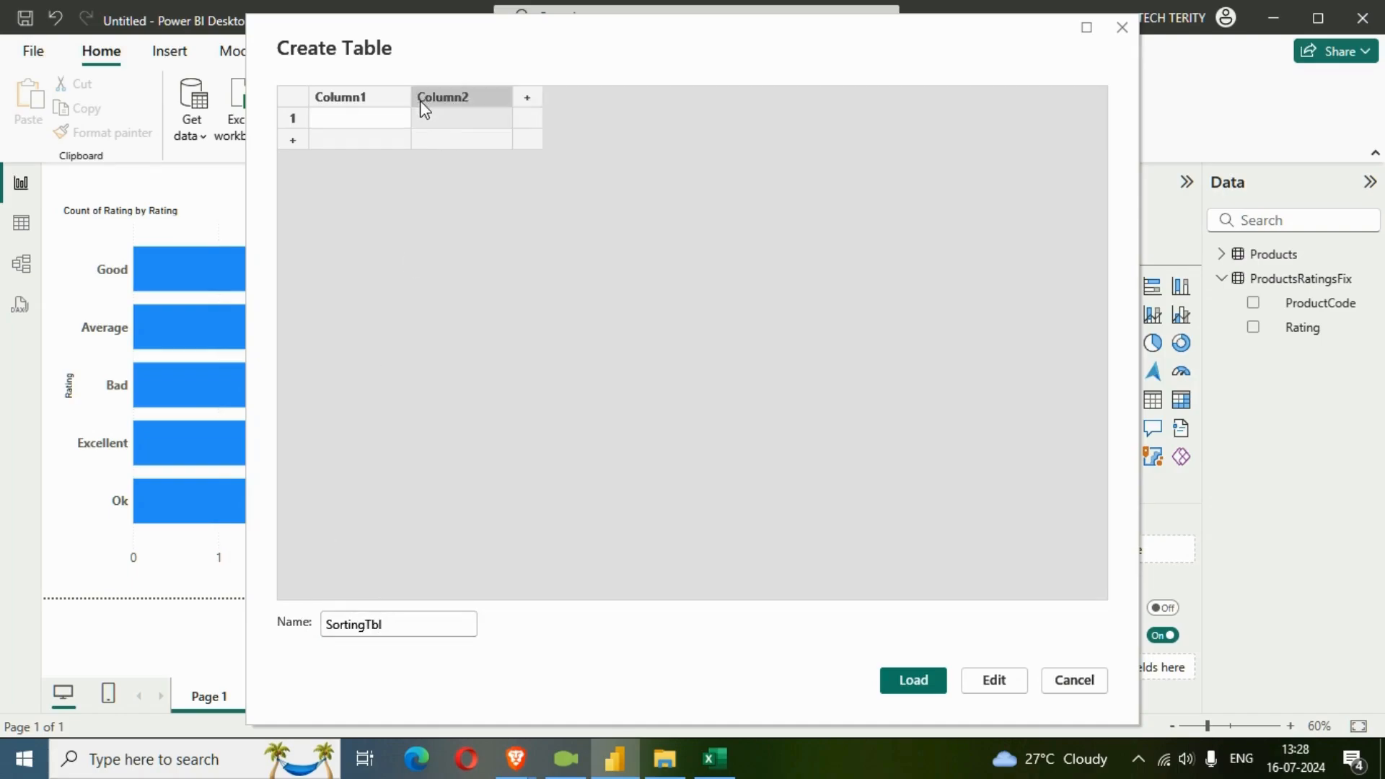
pyautogui.doubleClick(369, 108)
pyautogui.write('Rating')
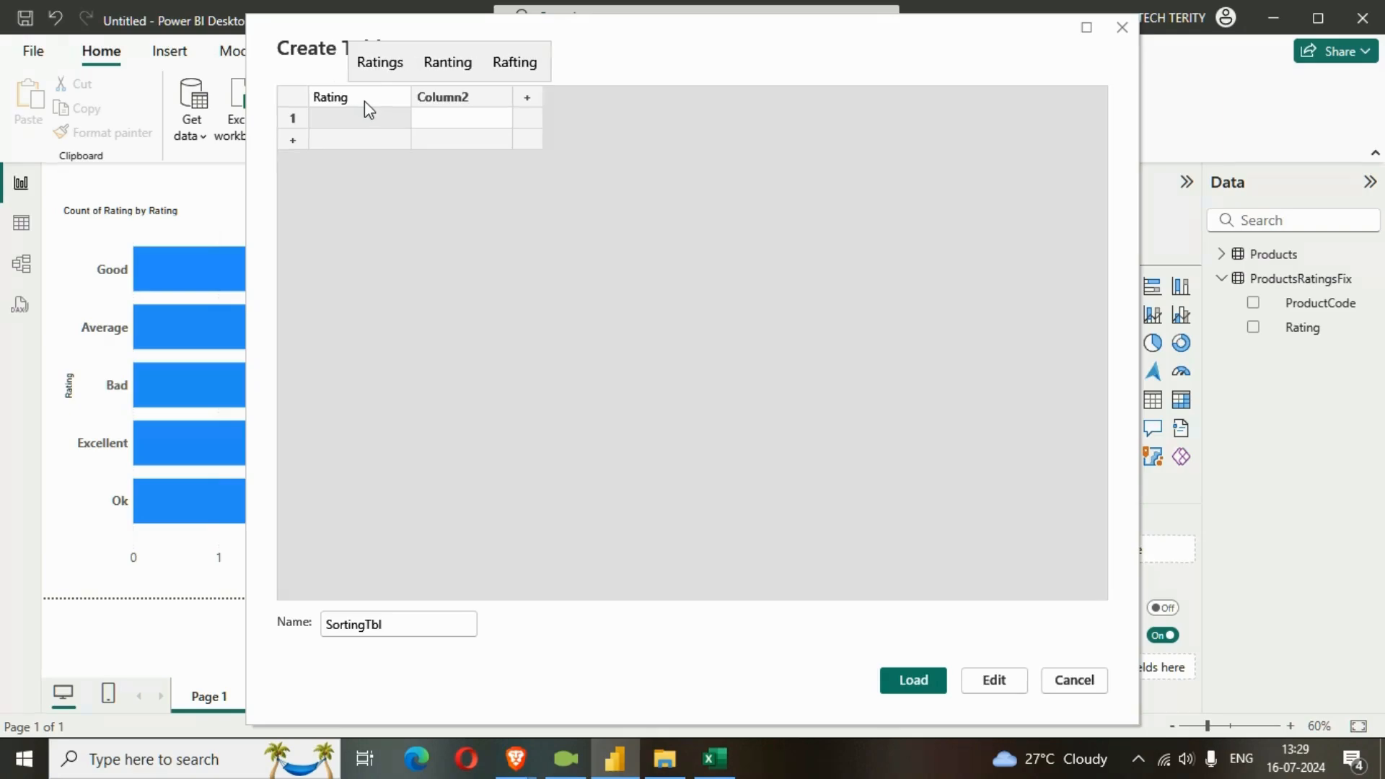
pyautogui.doubleClick(463, 101)
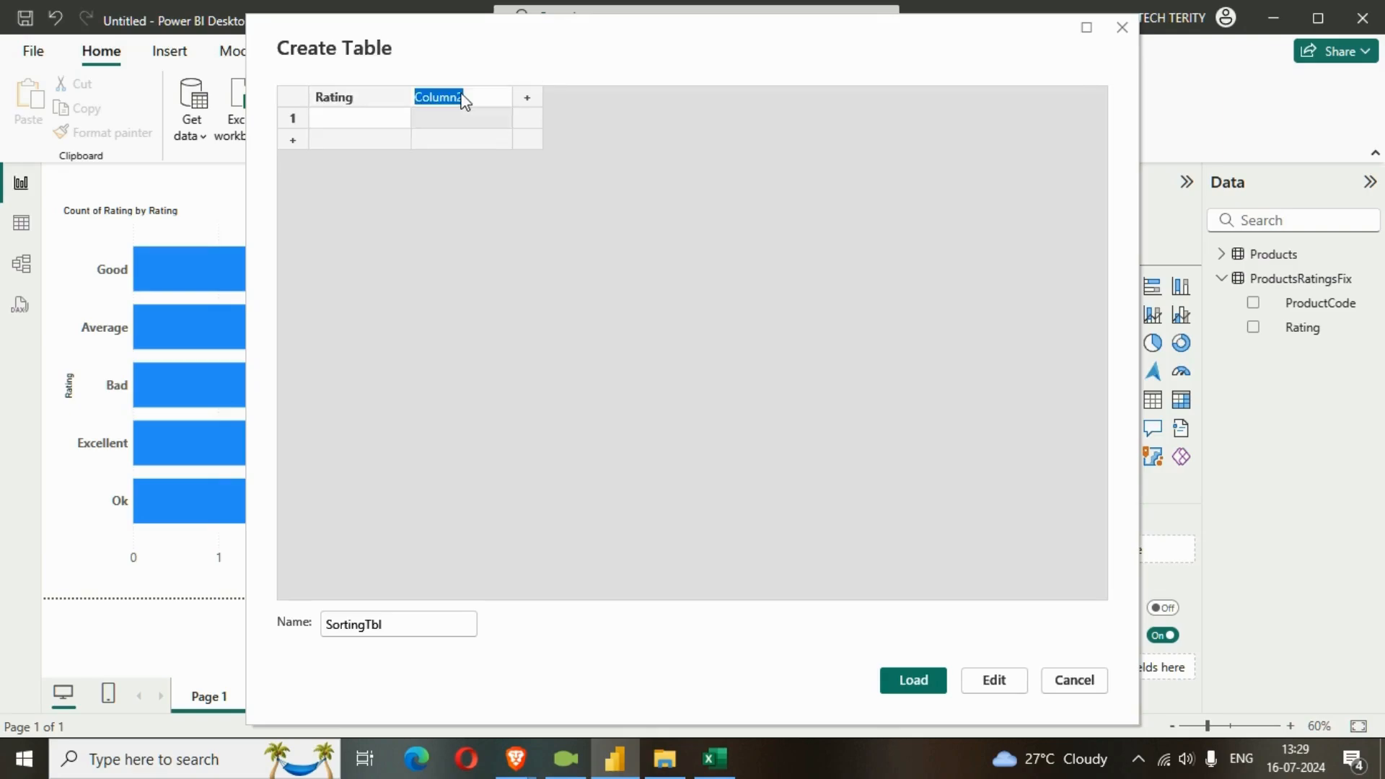
pyautogui.write('DS')
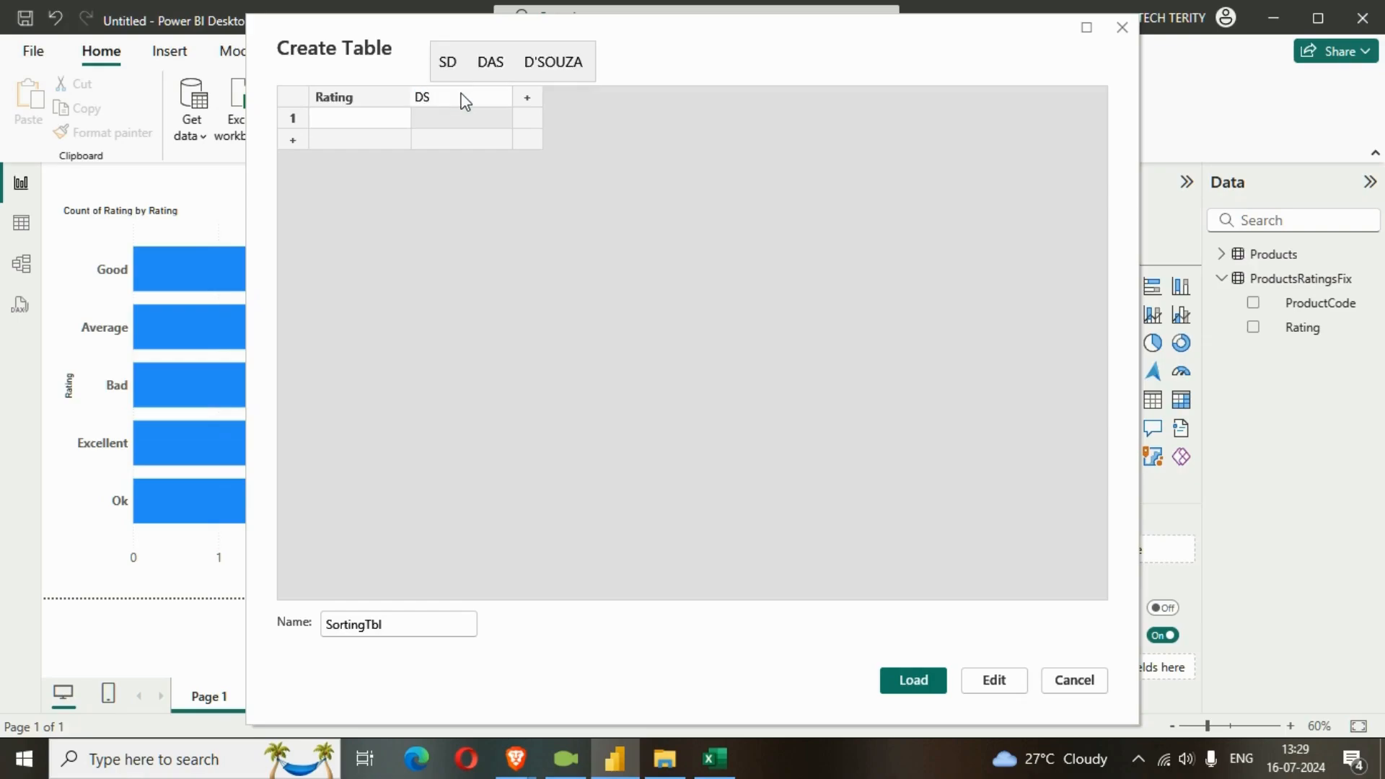
pyautogui.press('BackSpace')
pyautogui.press('BackSpace')
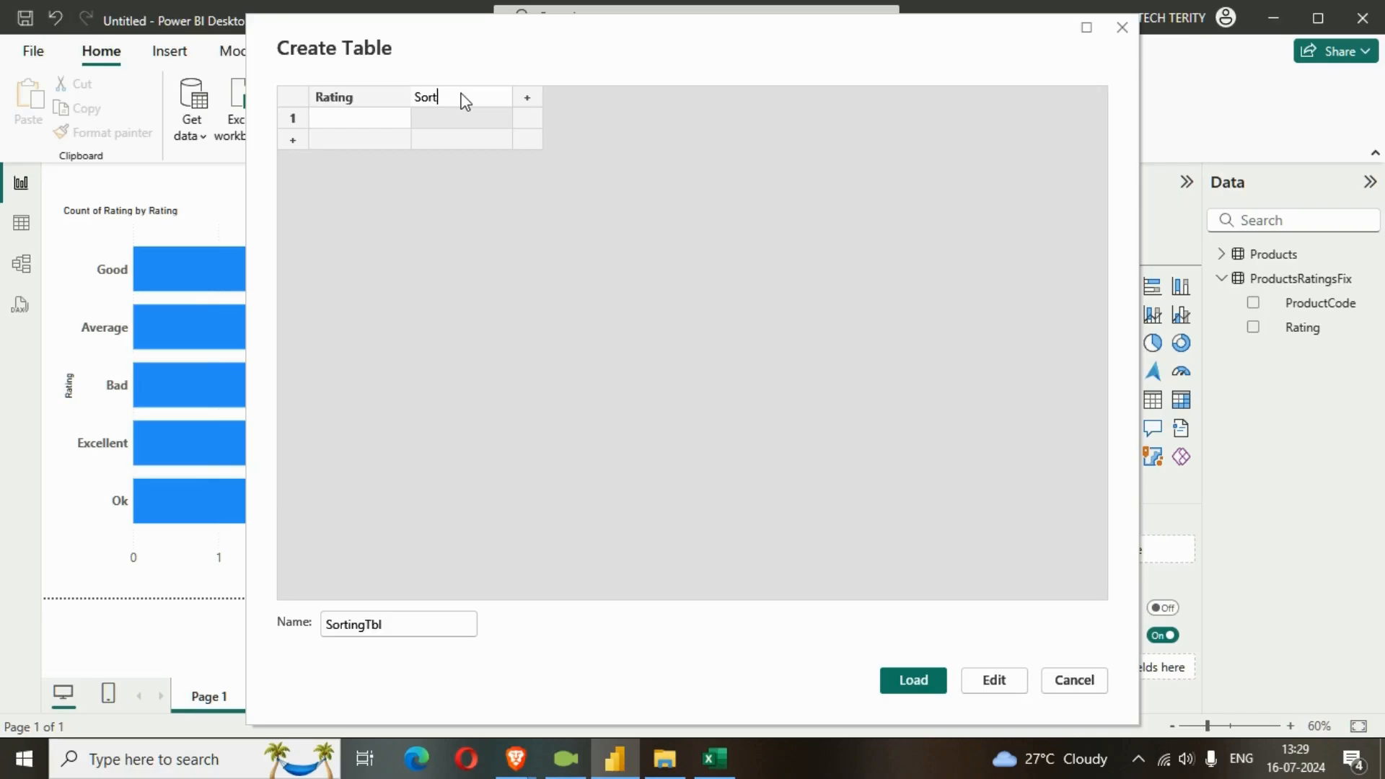
pyautogui.write('Sorting')
# Fill the Sorting column with the numbers 1 to 5 in consecutive rows.
pyautogui.click(474, 124)
pyautogui.write('1')
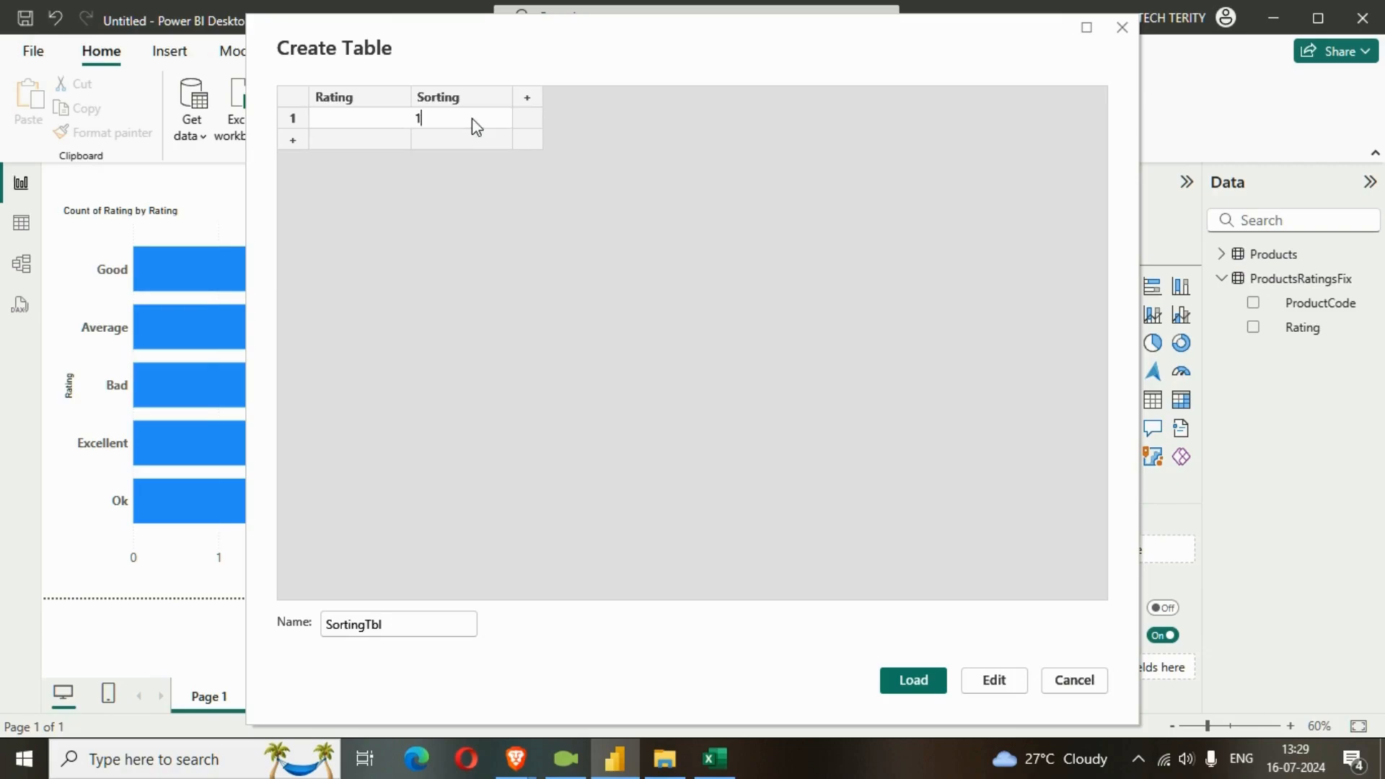
pyautogui.press('Return')
pyautogui.write('2')
pyautogui.press('Return')
pyautogui.write('3')
pyautogui.press('Return')
pyautogui.write('4')
pyautogui.press('Return')
pyautogui.write('5')
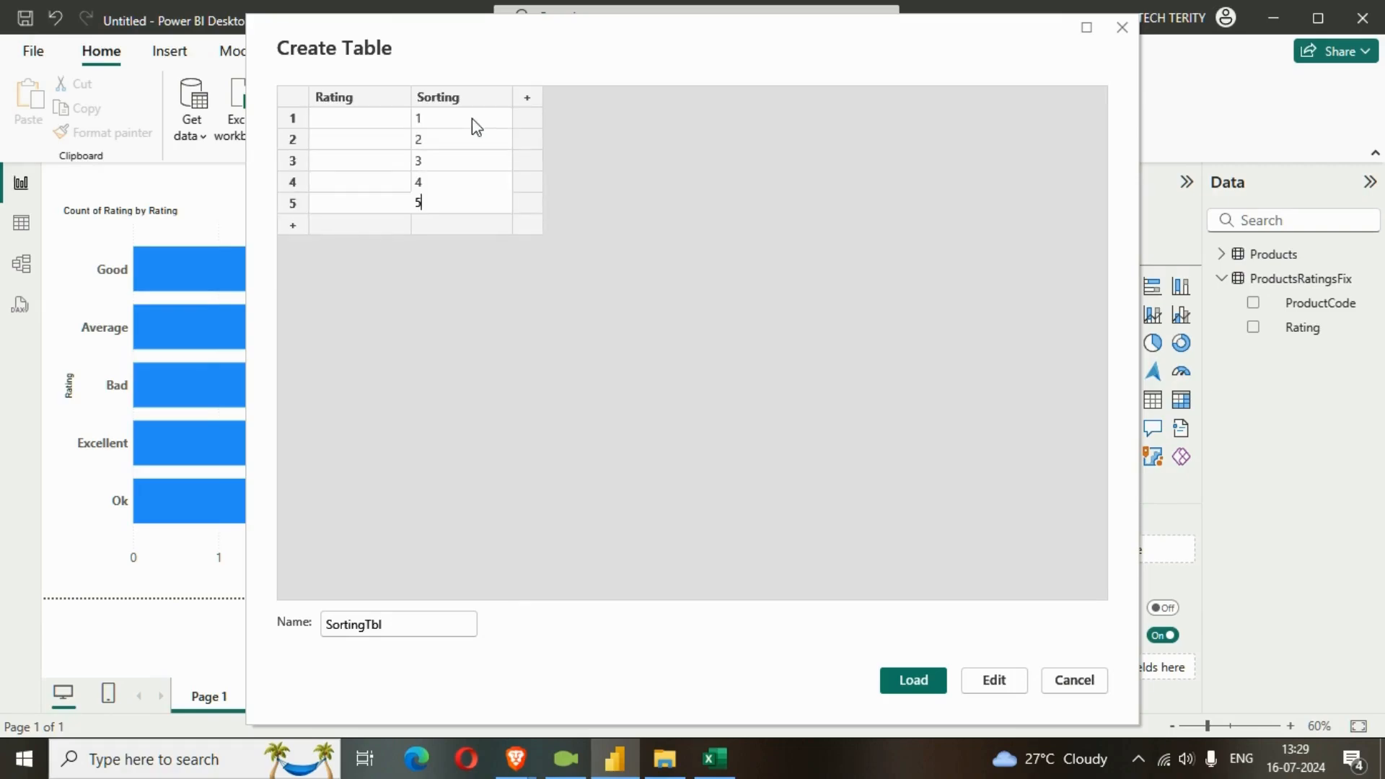
# Fill the Rating column with Excellent, Good, Ok, Average and Bad beside 1 to 5, and load the table.
pyautogui.hotkey('shift', 'Tab')
pyautogui.press('Up')
pyautogui.press('Up')
pyautogui.press('Up')
pyautogui.press('Up')
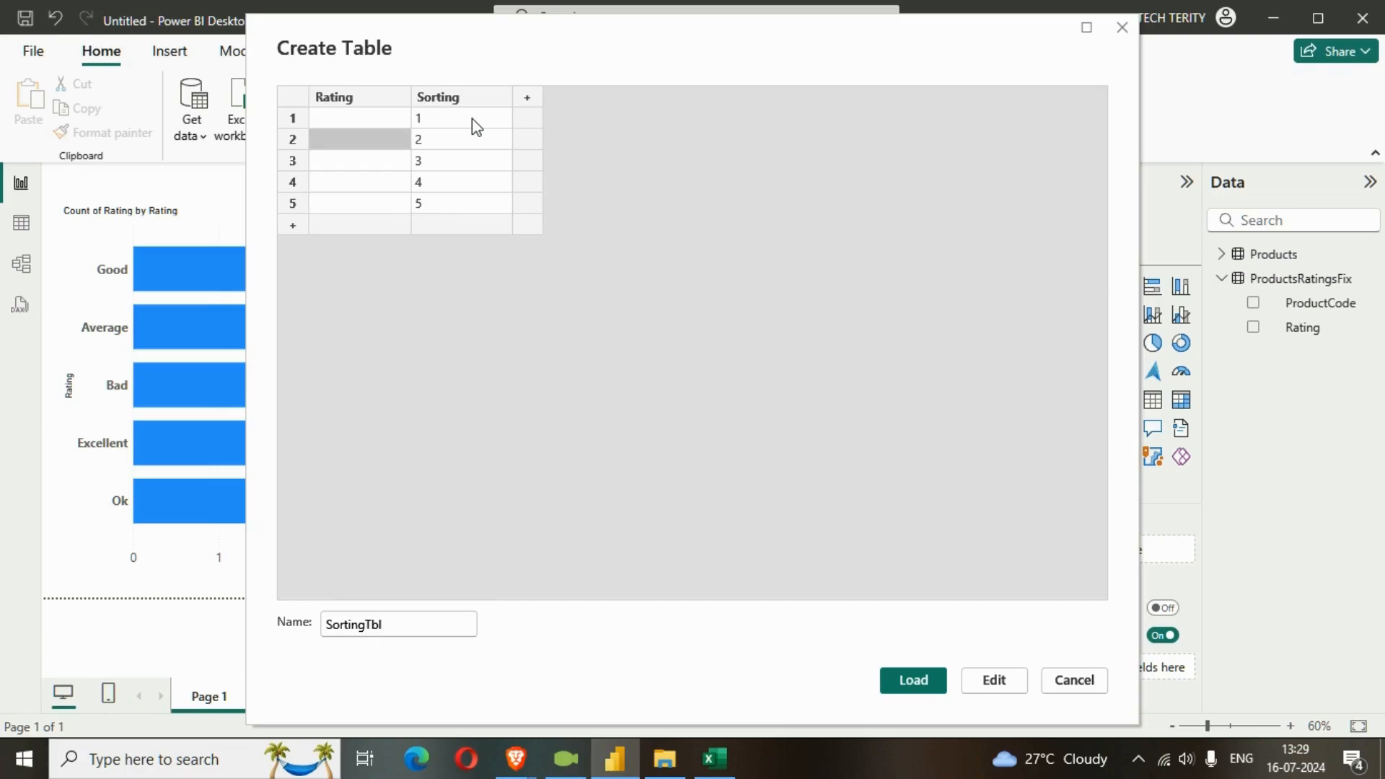
pyautogui.write('Exce')
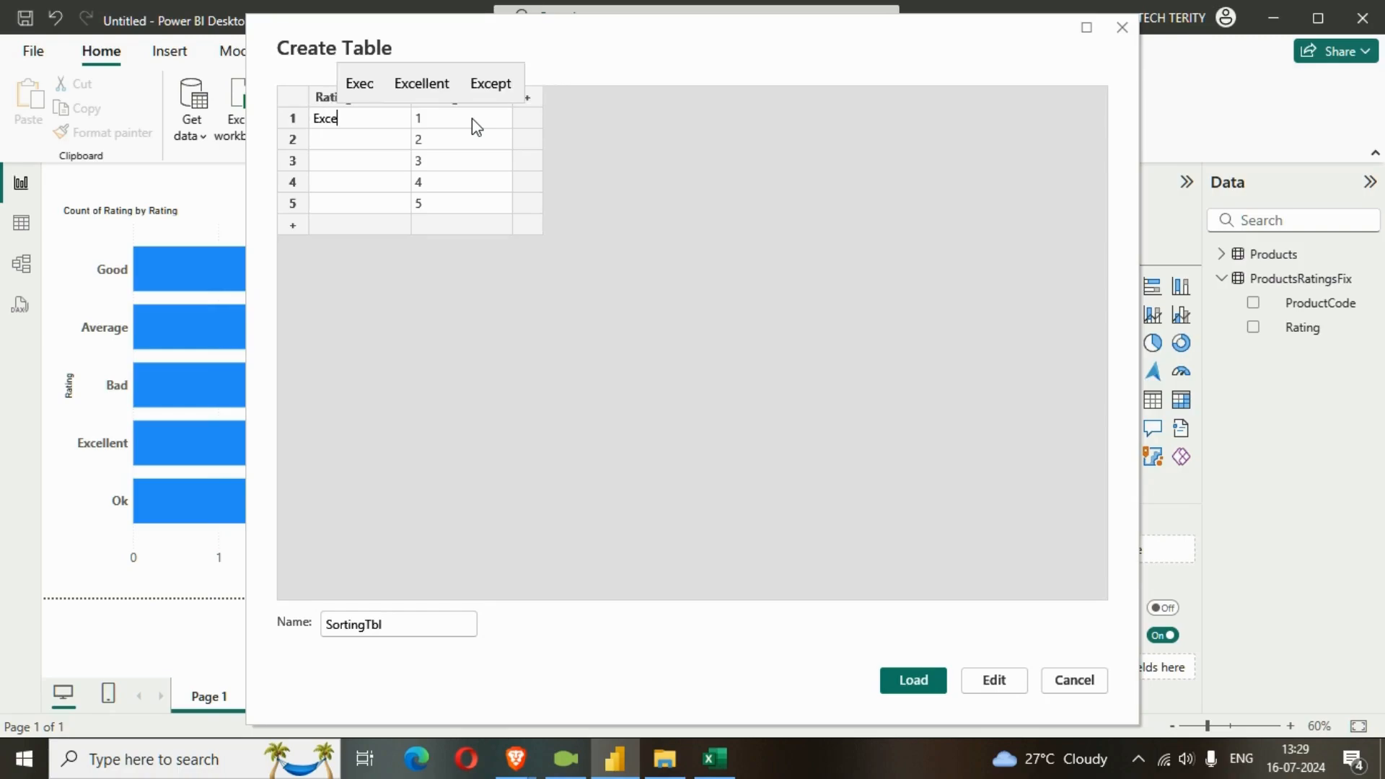
pyautogui.click(436, 93)
pyautogui.click(350, 137)
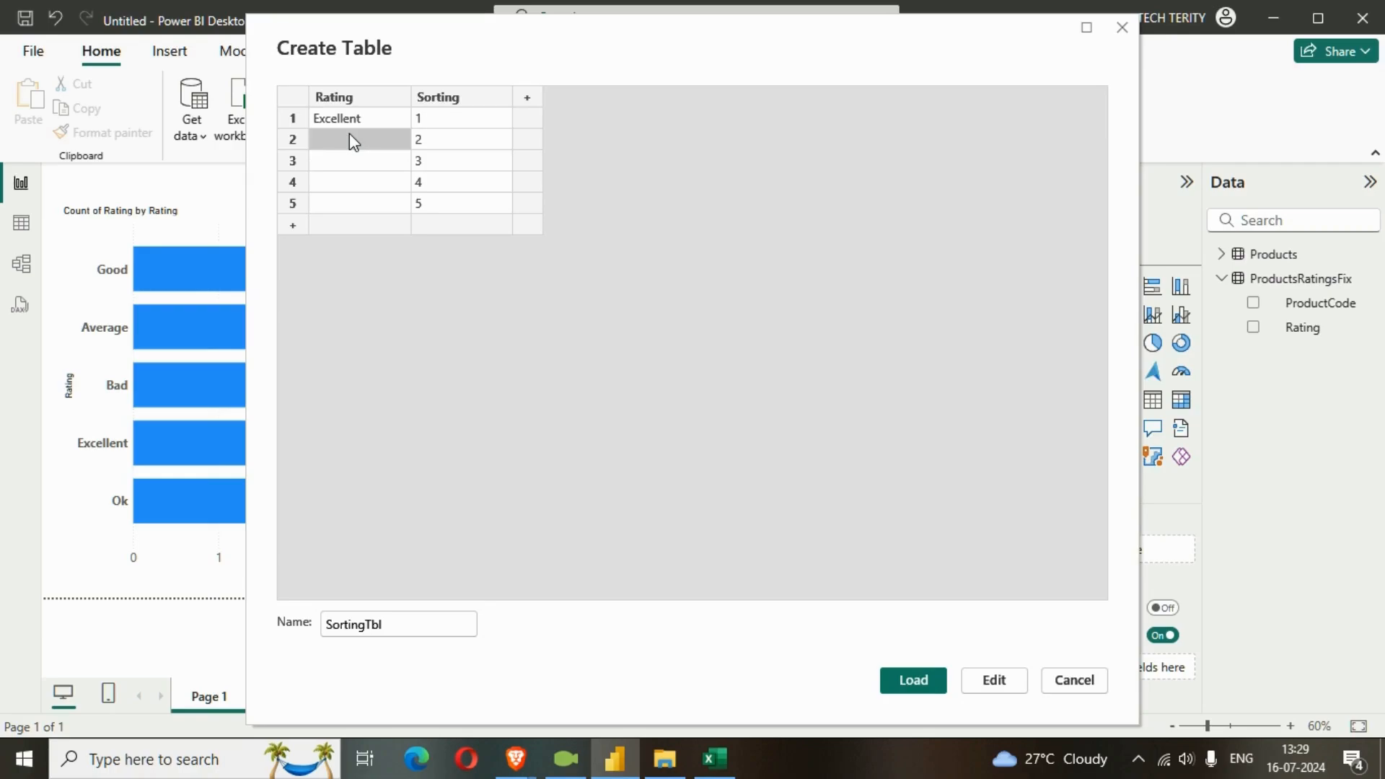
pyautogui.write('Good')
pyautogui.press('Return')
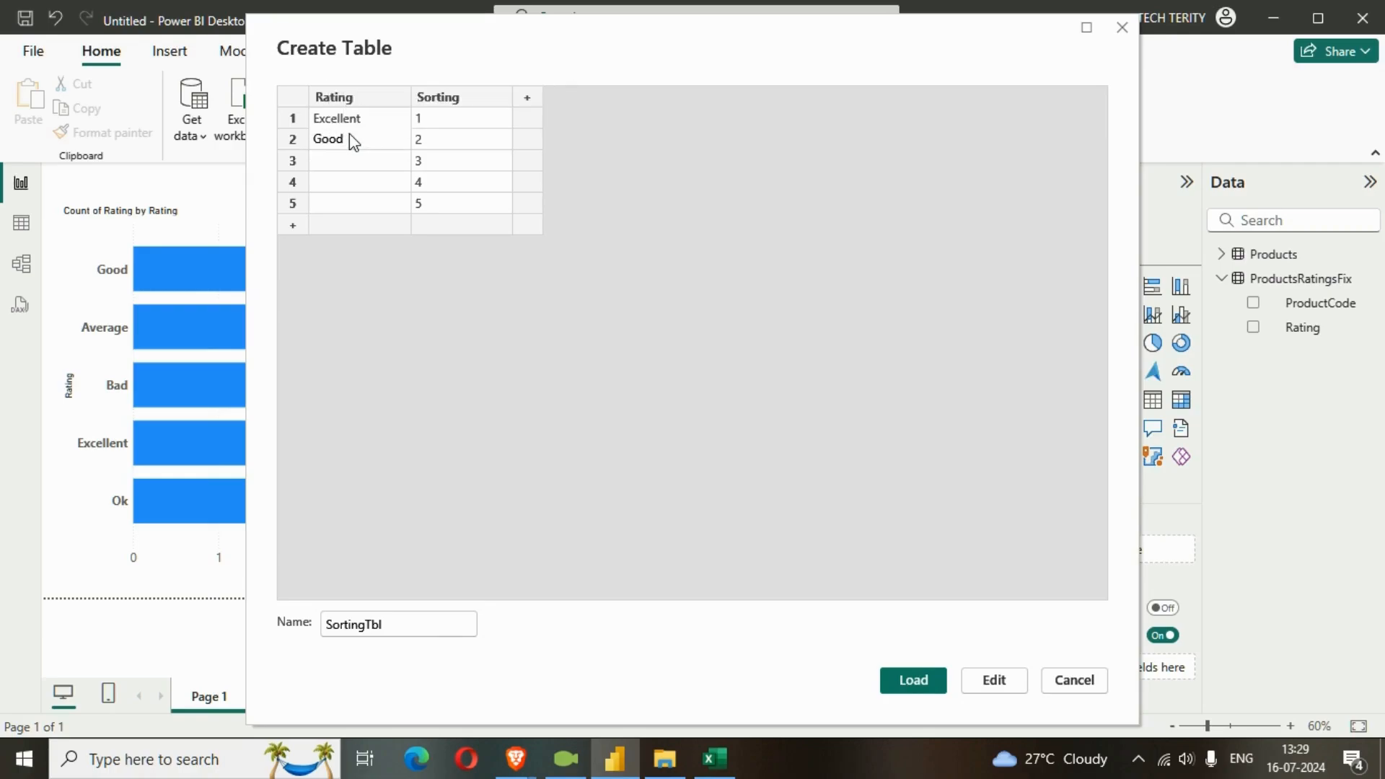
pyautogui.write('O')
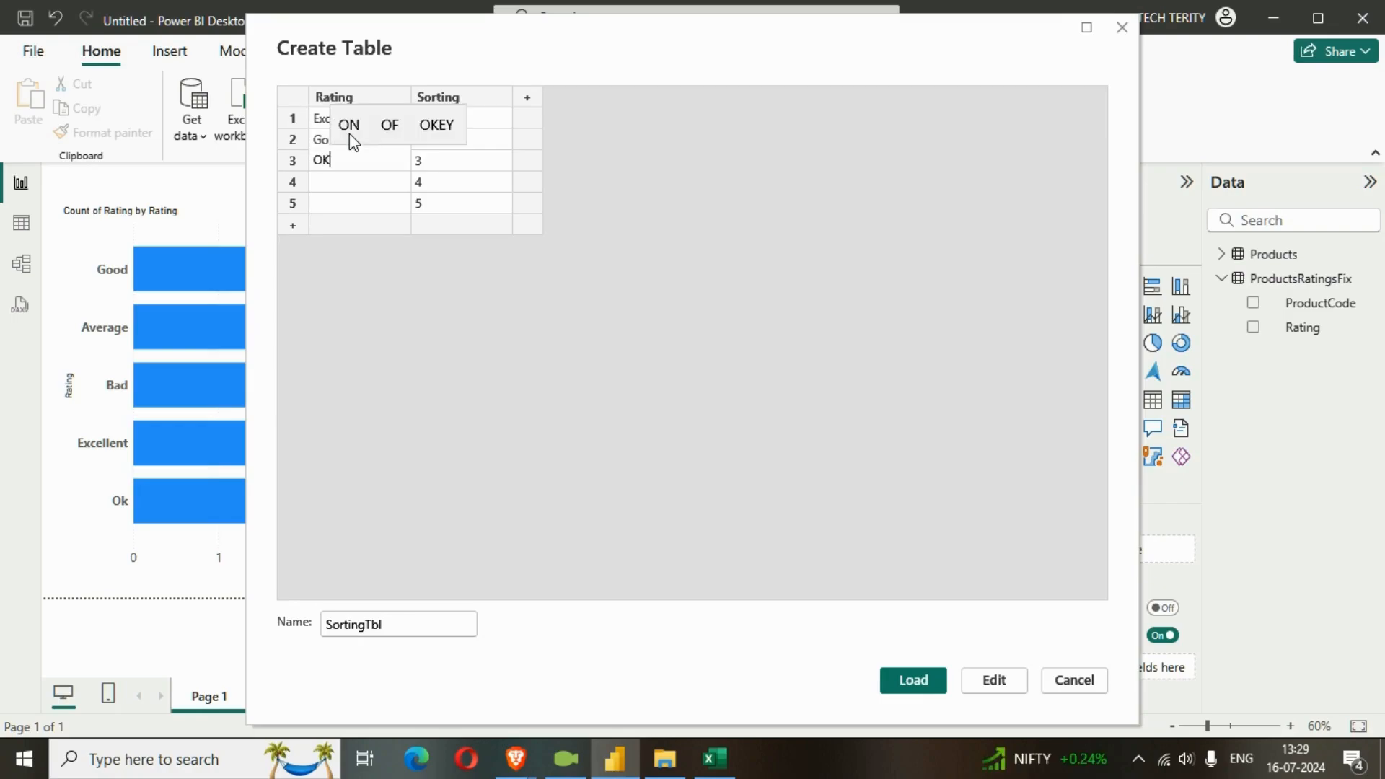
pyautogui.write('k')
pyautogui.press('Return')
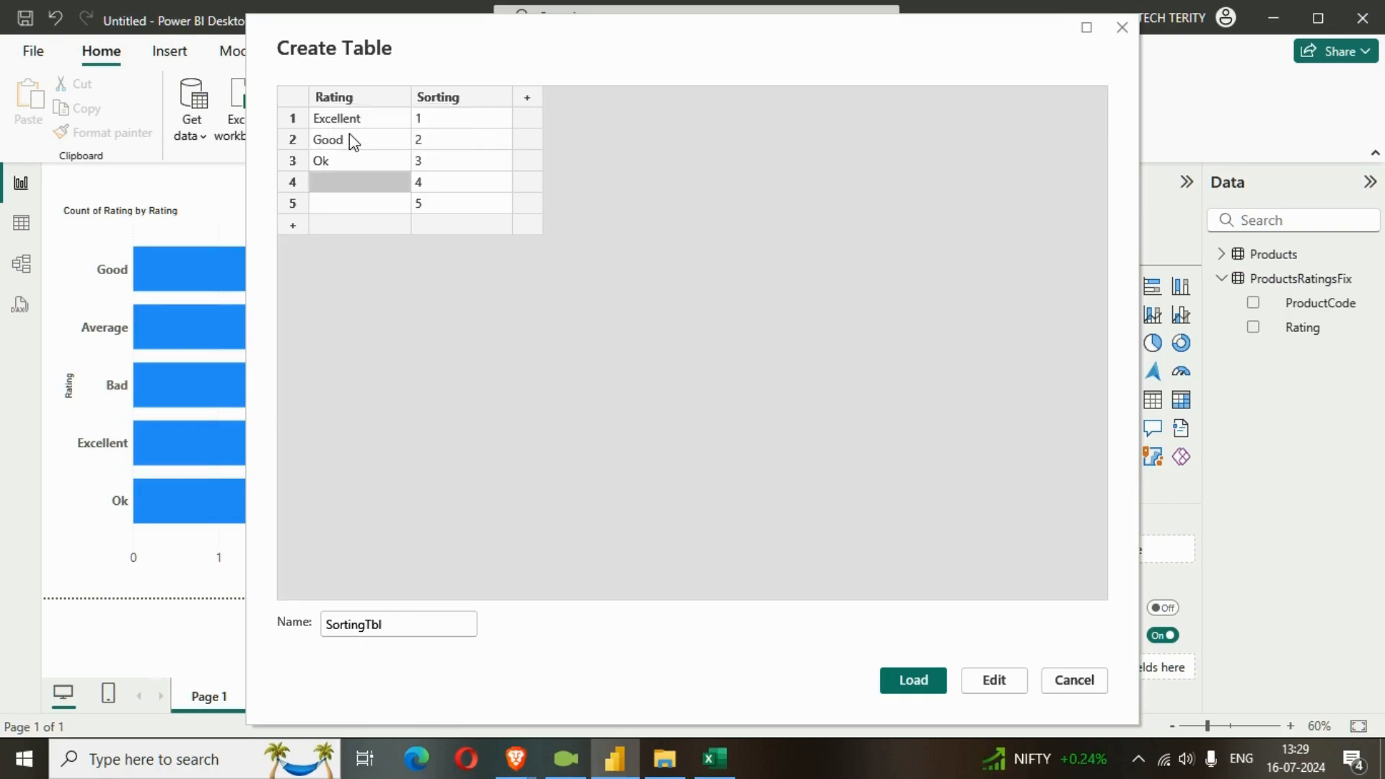
pyautogui.write('Average')
pyautogui.press('Return')
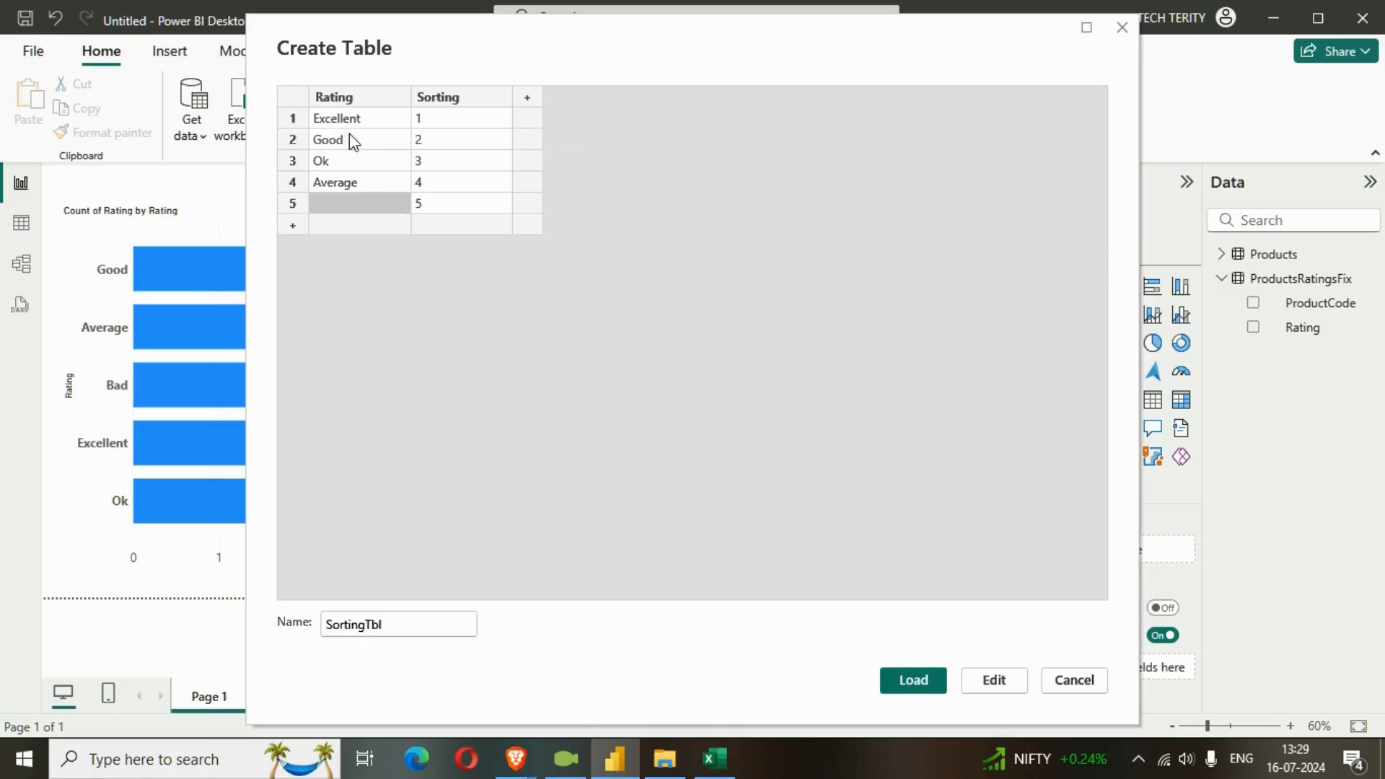
pyautogui.write('Bad')
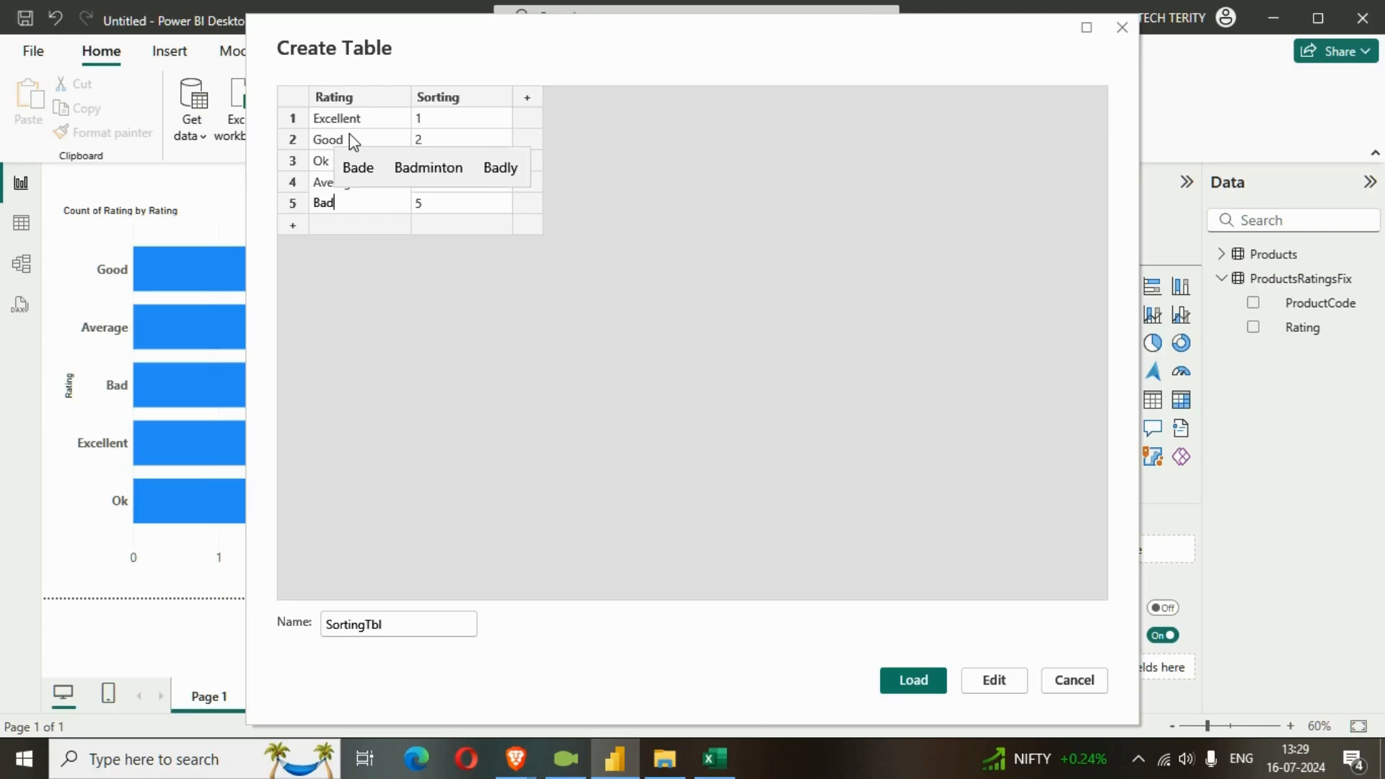
pyautogui.click(904, 682)
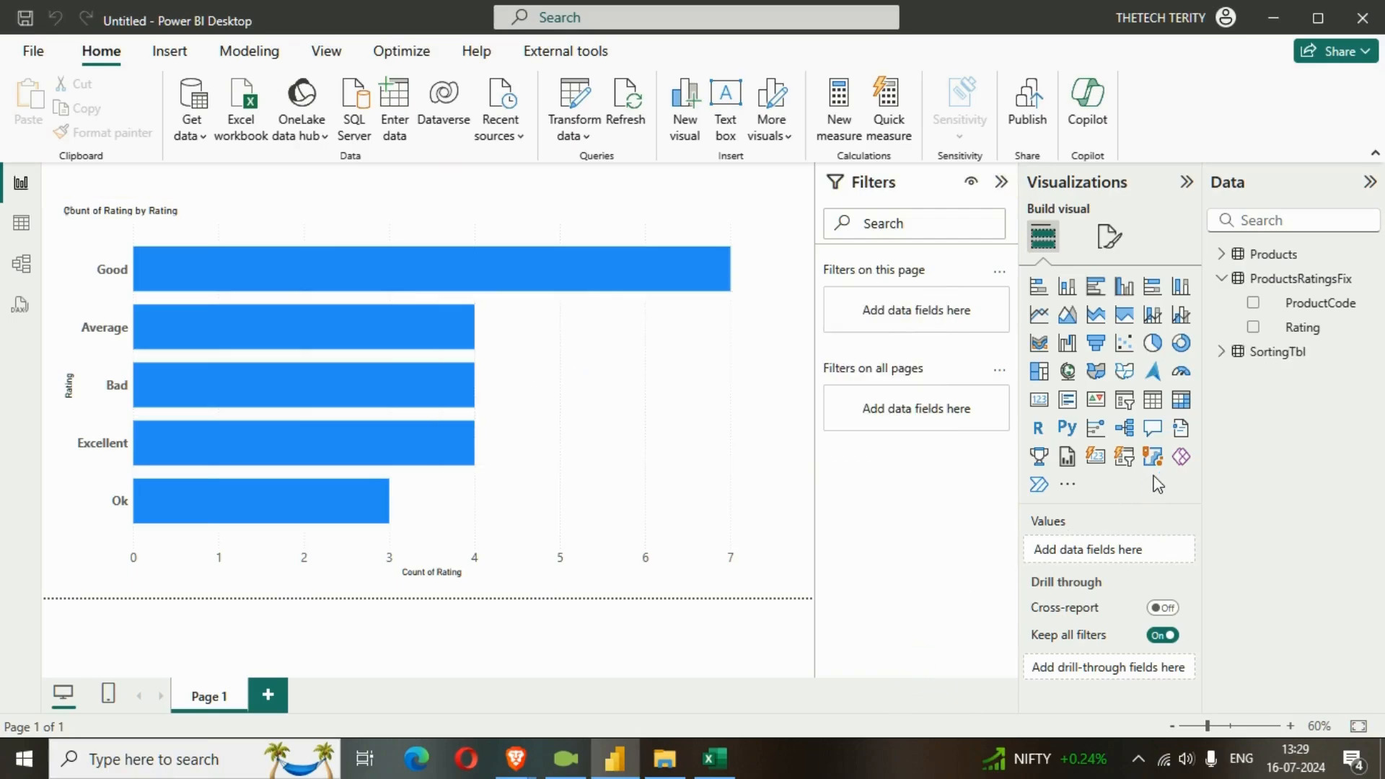
# Delete the relationship between the Rating columns of SortingTbl and Products in the model diagram.
pyautogui.click(1222, 352)
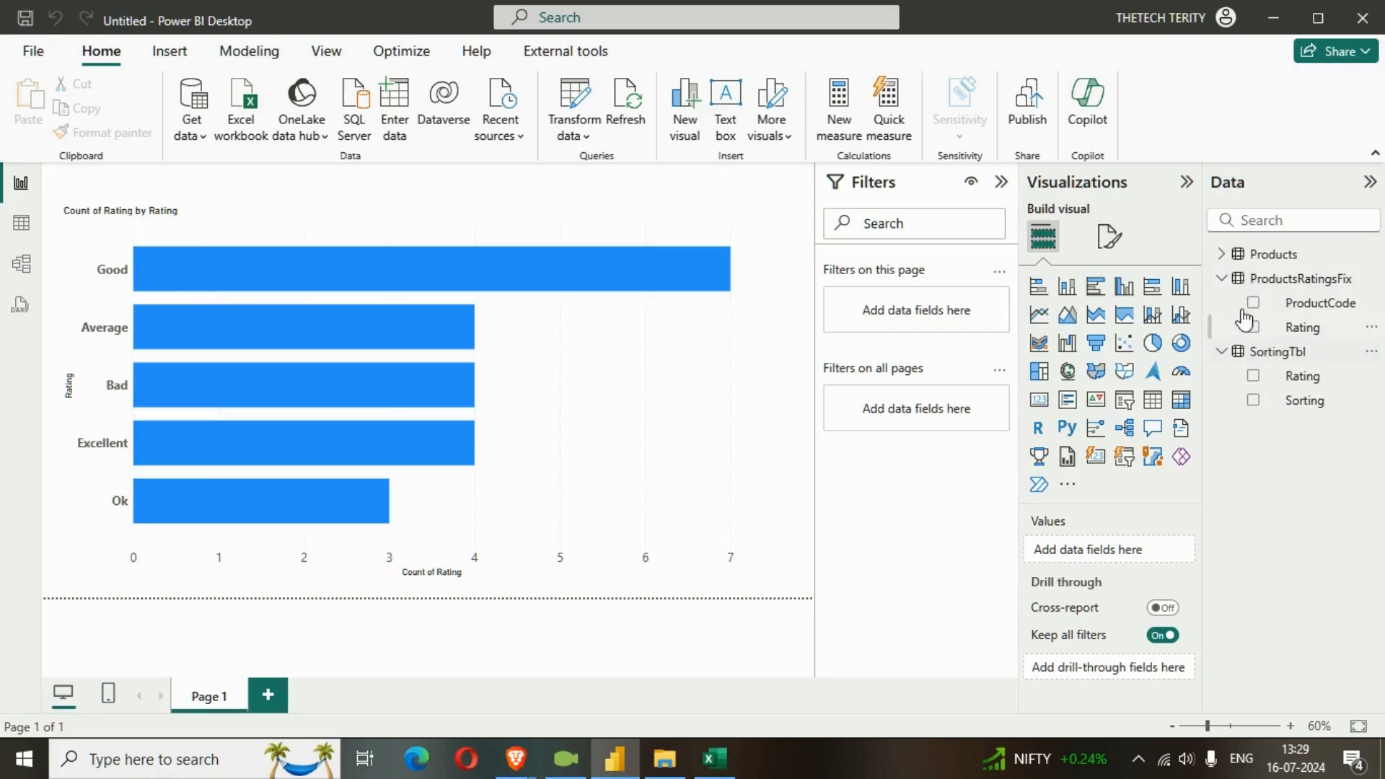
pyautogui.click(1222, 255)
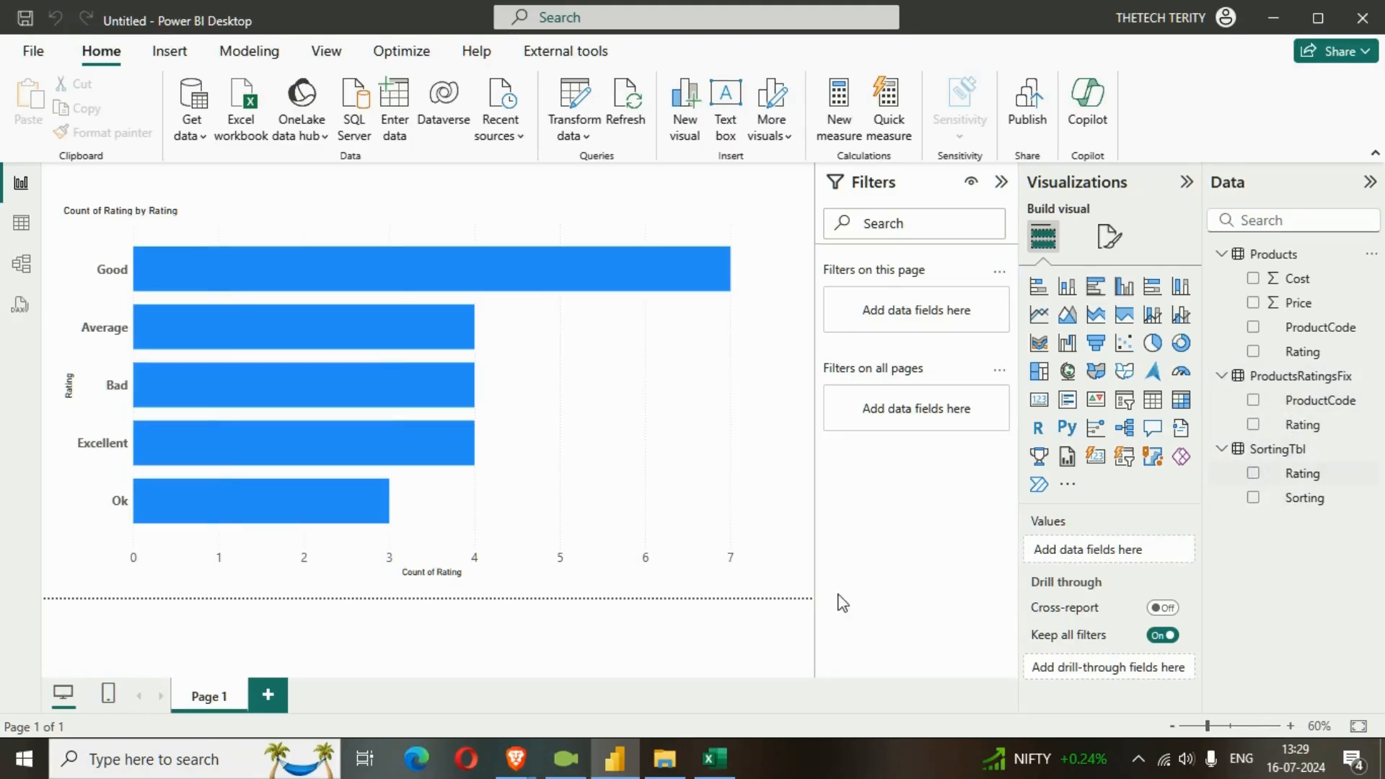
pyautogui.click(21, 274)
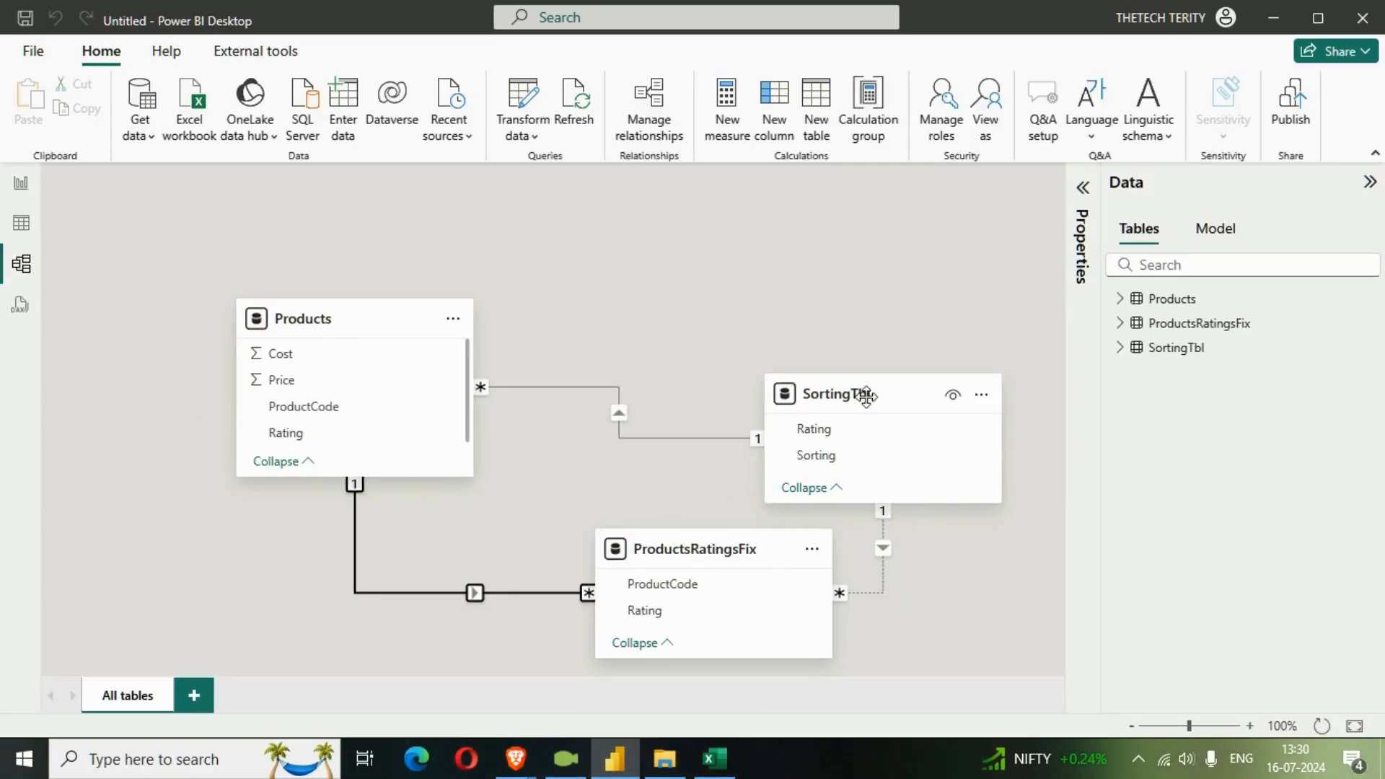
pyautogui.moveTo(869, 386); pyautogui.dragTo(842, 228)
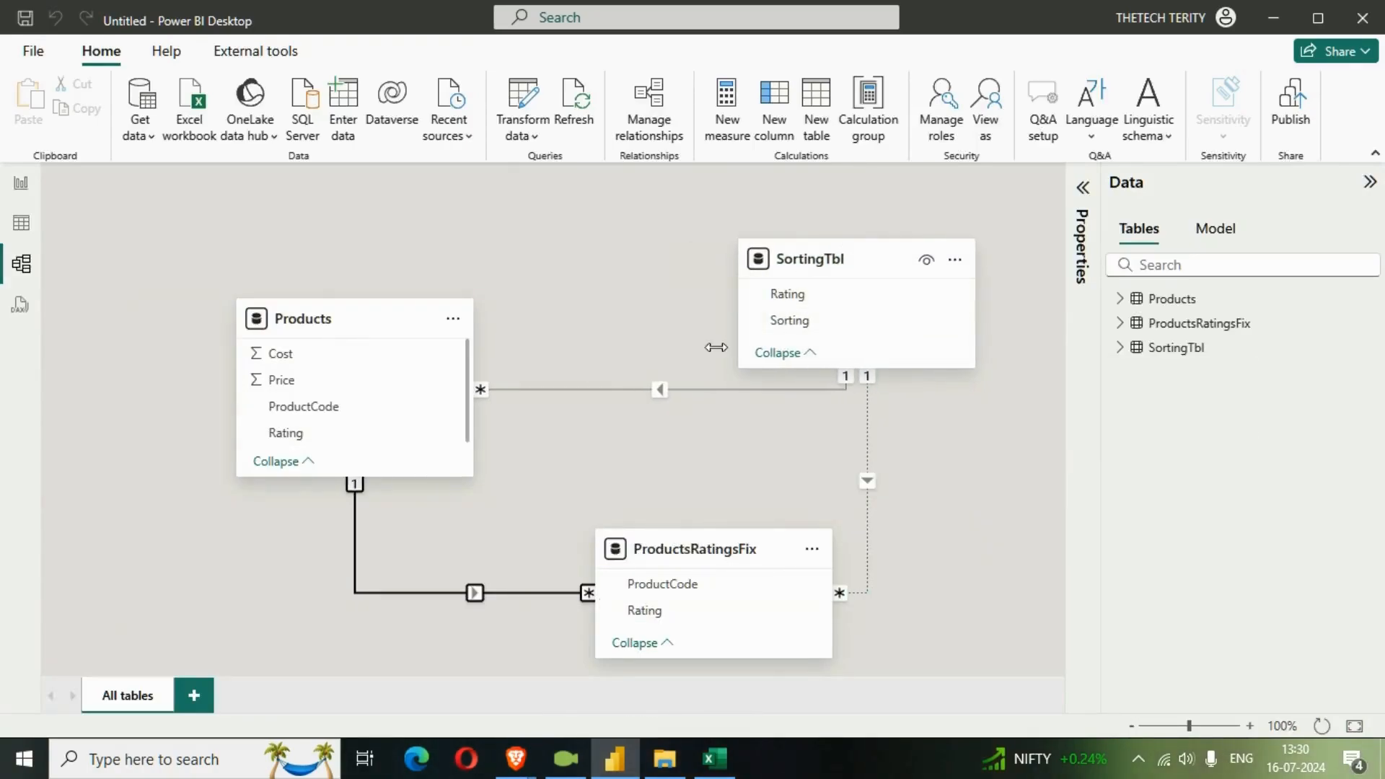
pyautogui.click(699, 390)
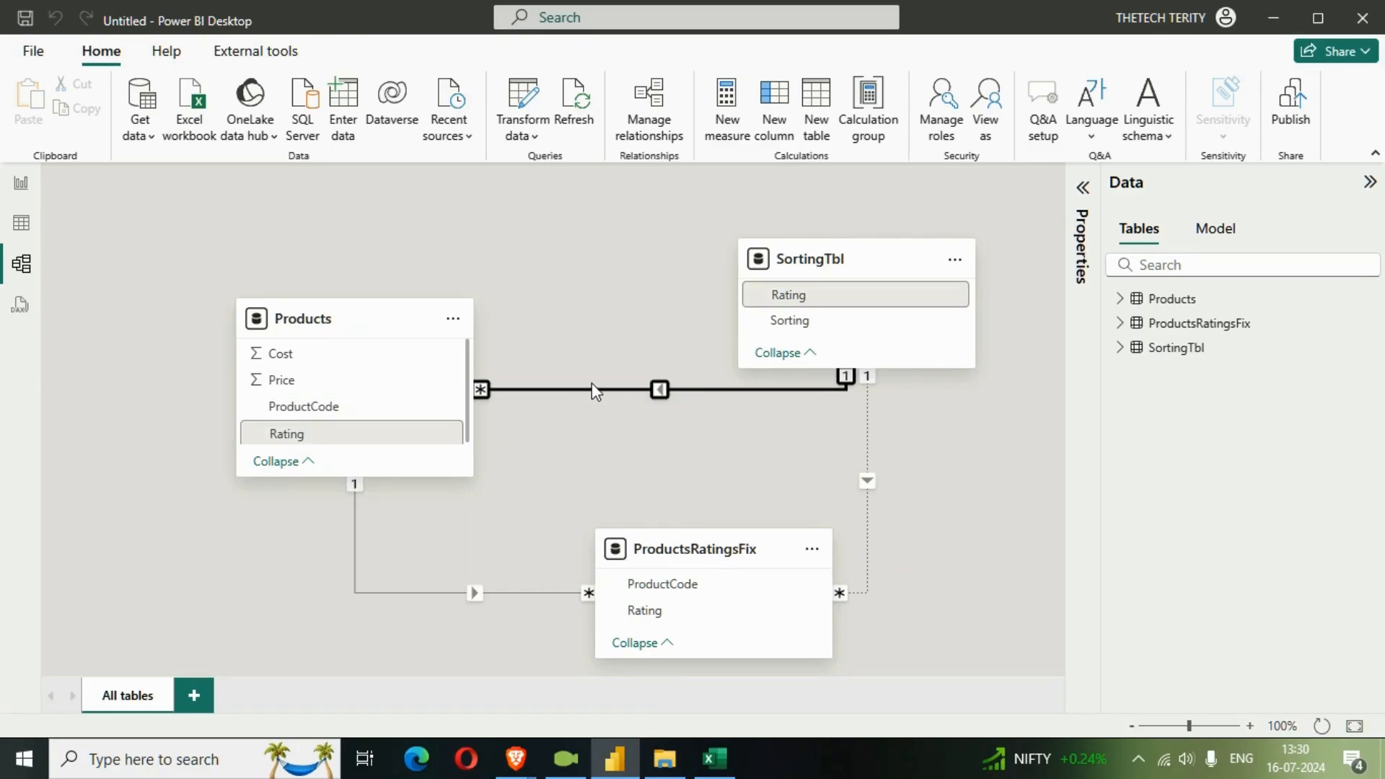
pyautogui.press('Delete')
pyautogui.click(814, 427)
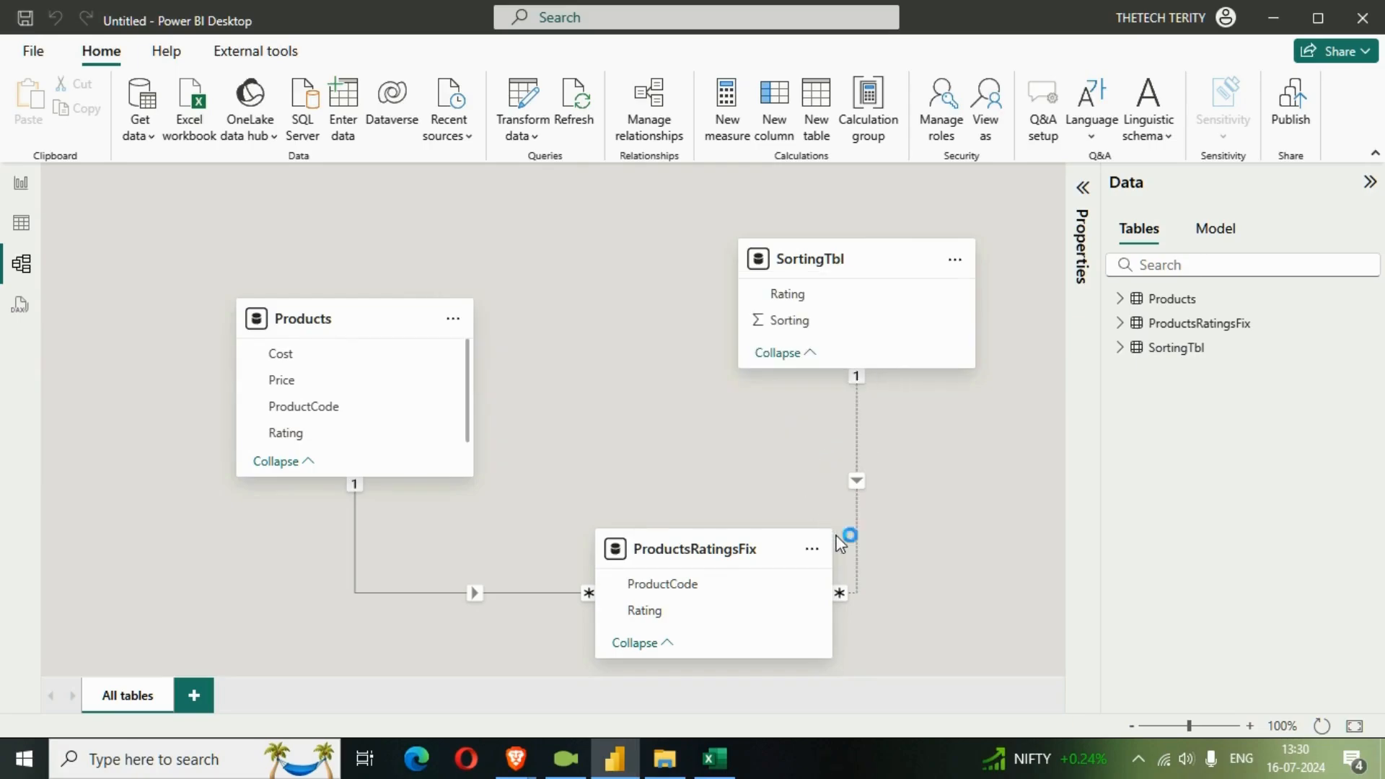
# Inspect the relationship line between SortingTbl and ProductsRatingsFix, moving ProductsRatingsFix slightly within the diagram.
pyautogui.click(856, 448)
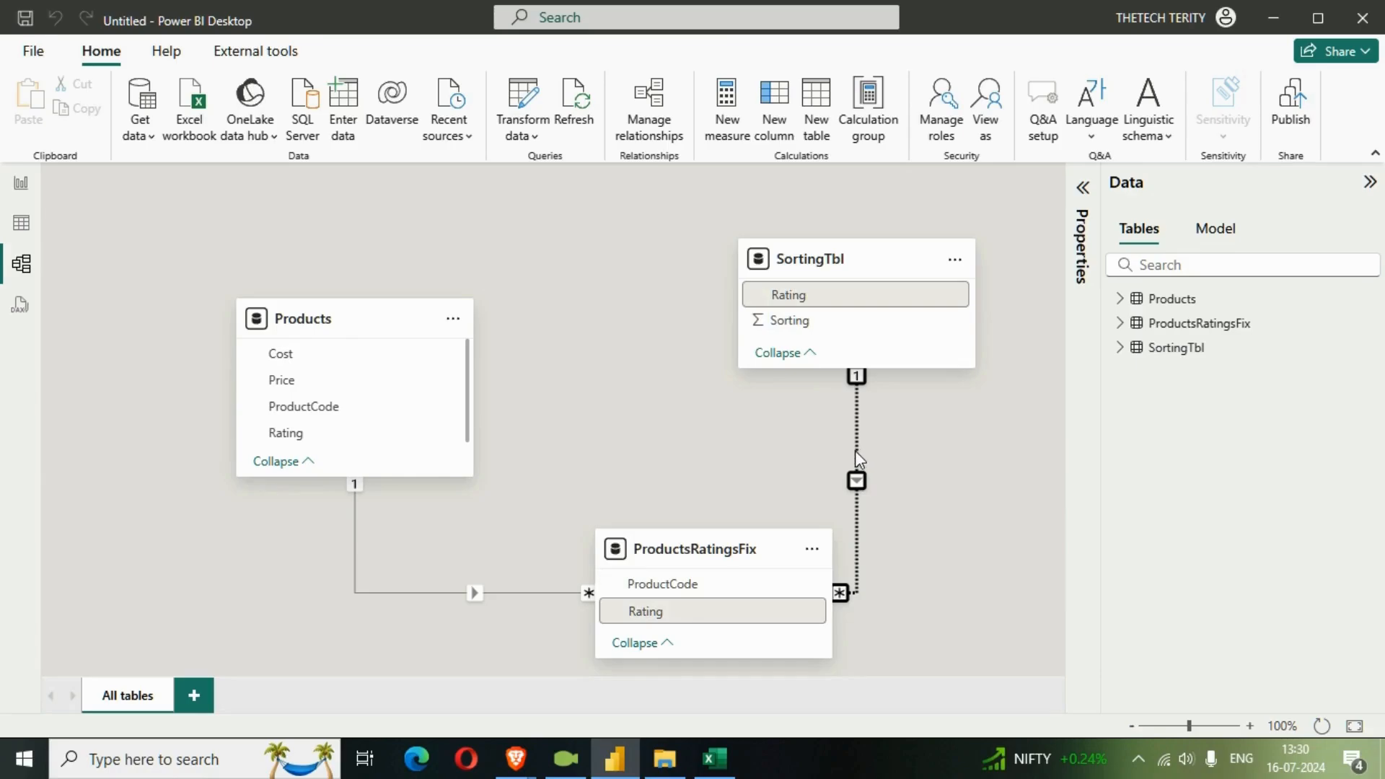
pyautogui.moveTo(787, 545); pyautogui.dragTo(707, 492)
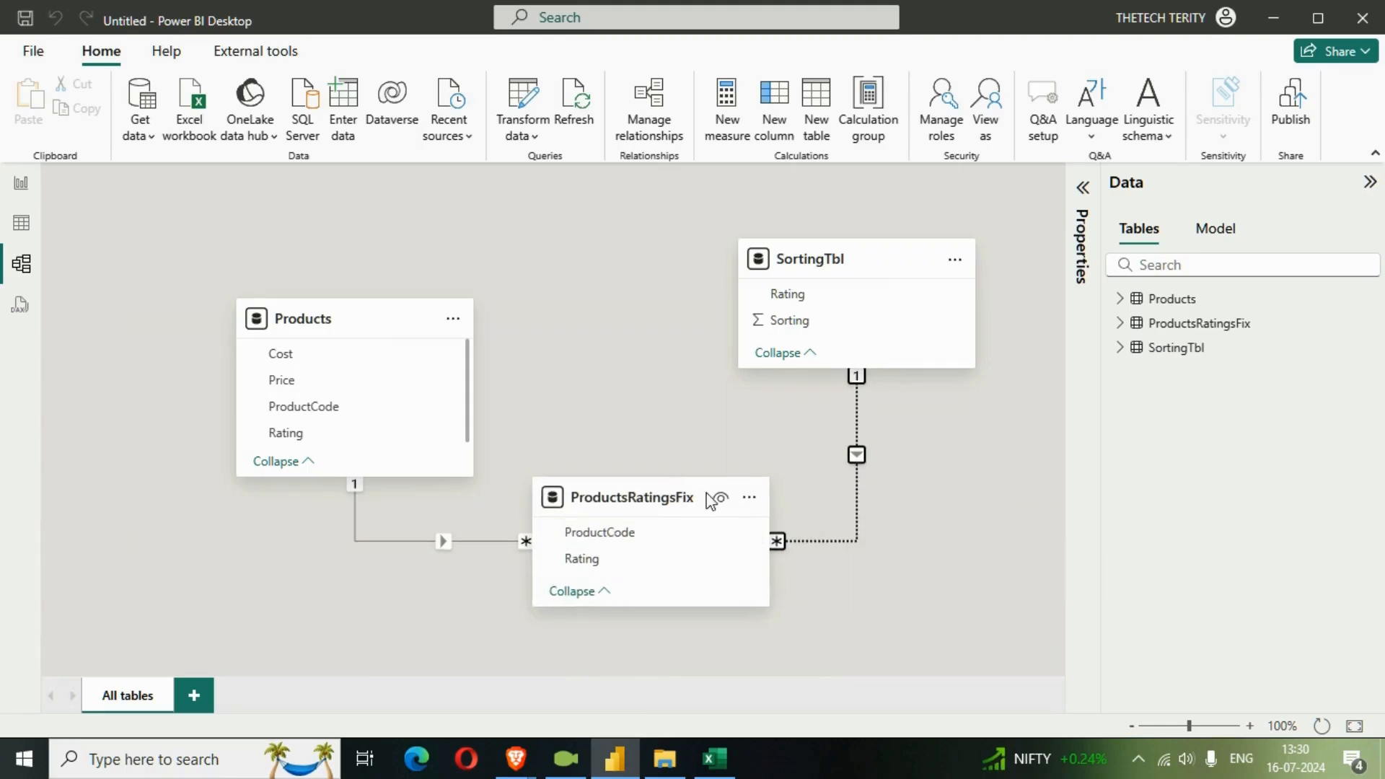
pyautogui.click(859, 422)
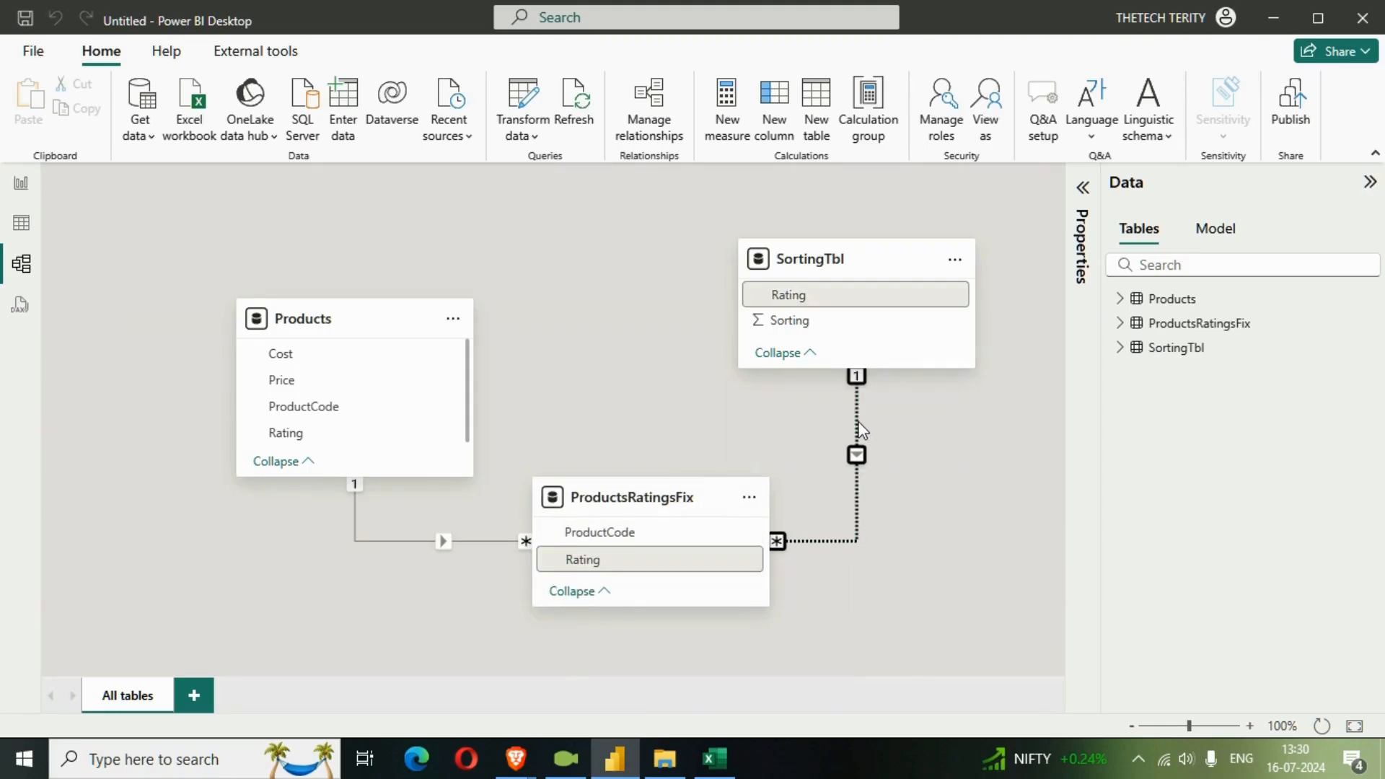
# Review the data rows of SortingTbl and ProductsRatingsFix to compare their Rating columns.
pyautogui.click(22, 225)
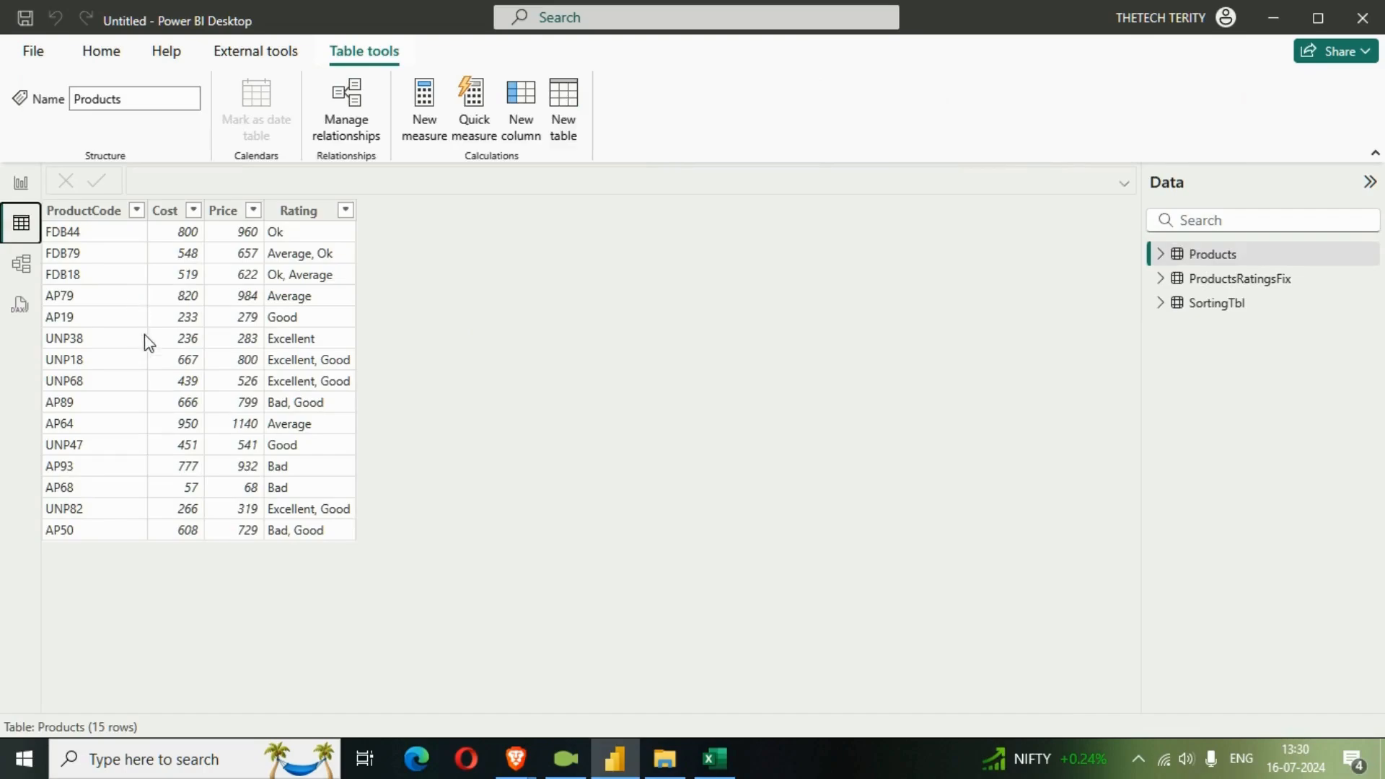
pyautogui.click(1161, 303)
pyautogui.click(1202, 310)
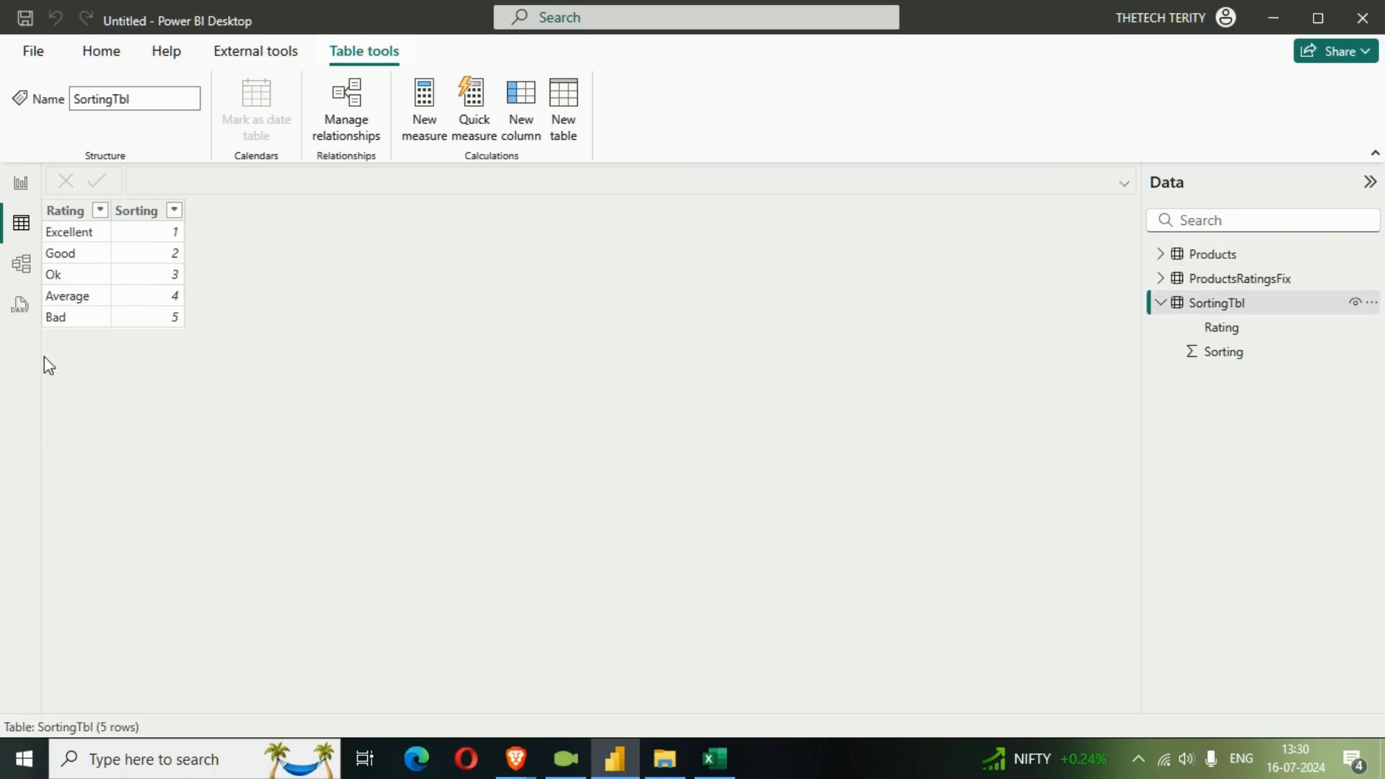
pyautogui.click(1177, 278)
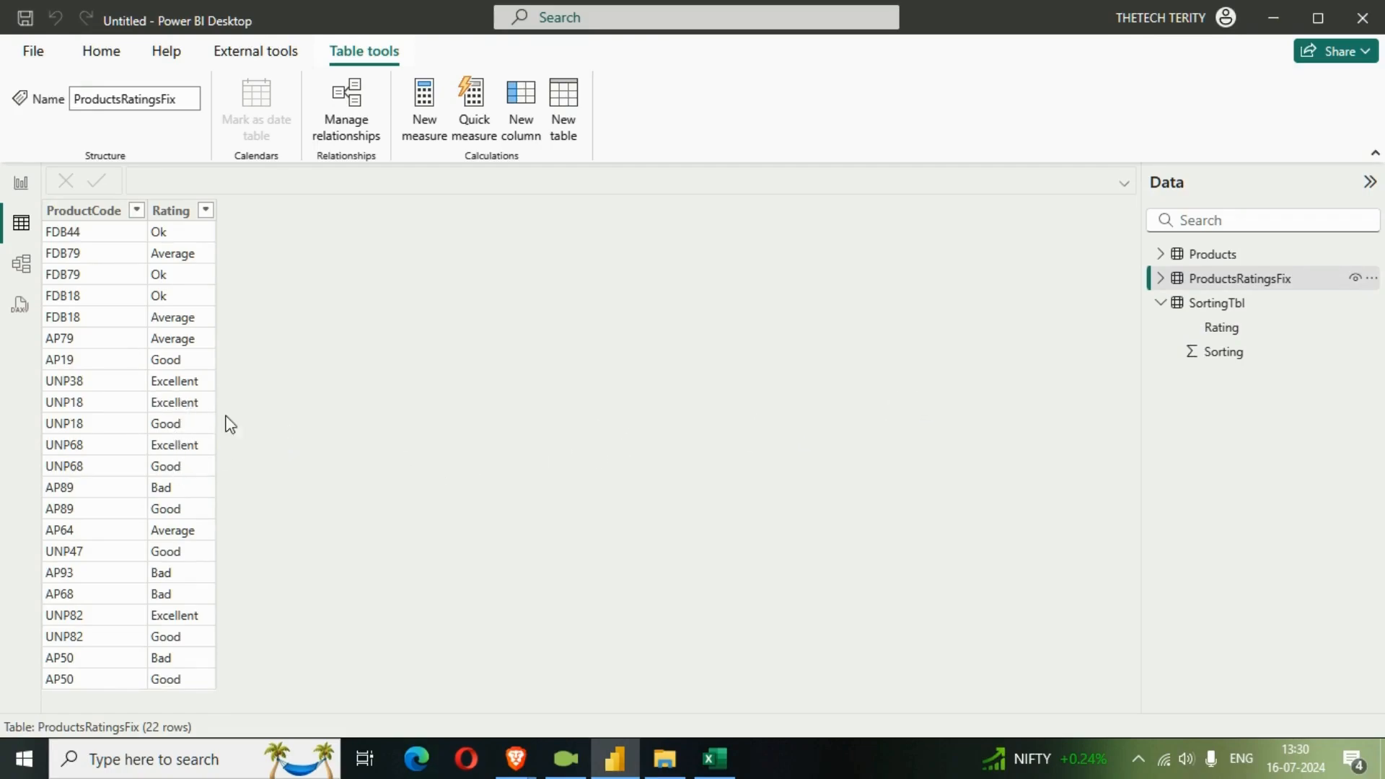
pyautogui.click(172, 211)
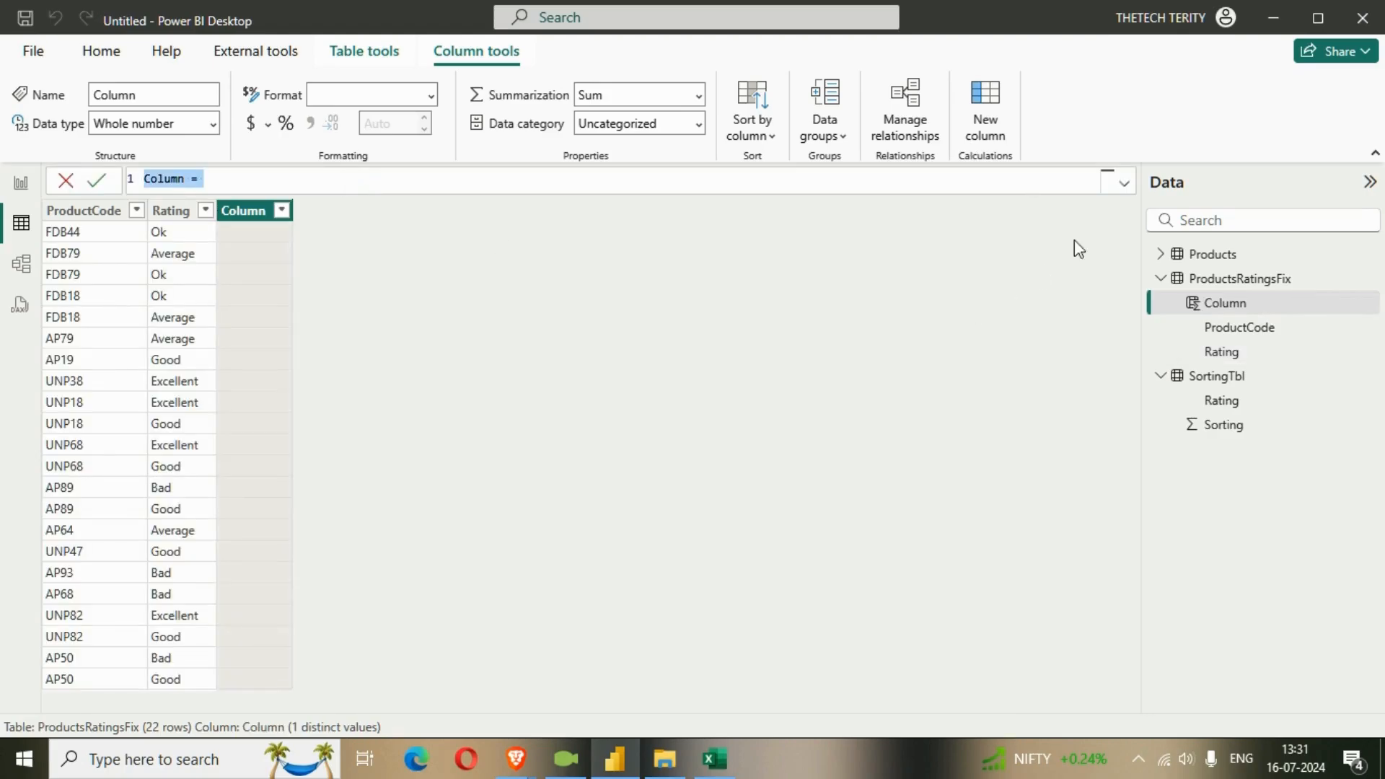
pyautogui.click(1124, 185)
pyautogui.scroll(6, 902, 285)
pyautogui.click(574, 262)
pyautogui.moveTo(574, 262); pyautogui.dragTo(88, 163)
pyautogui.write('Sorting')
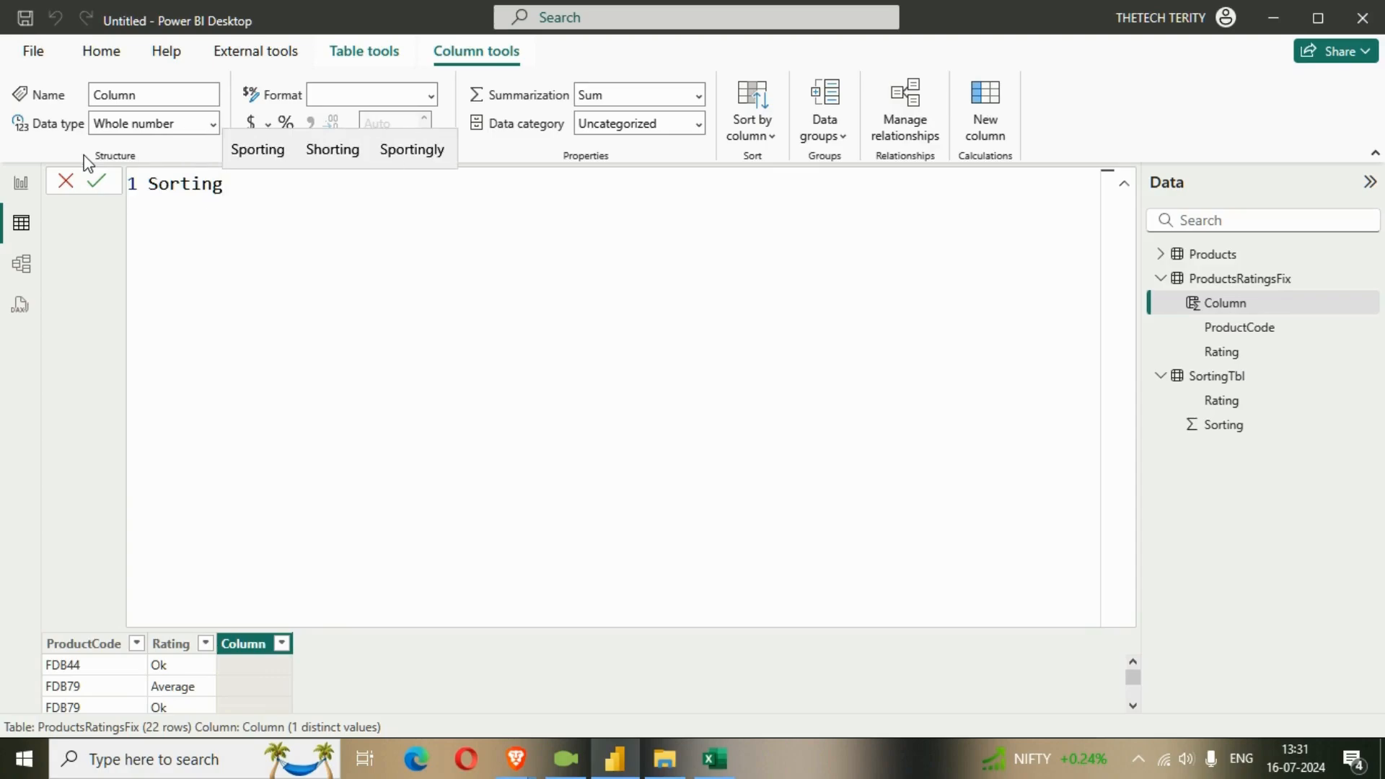
pyautogui.write(' = ')
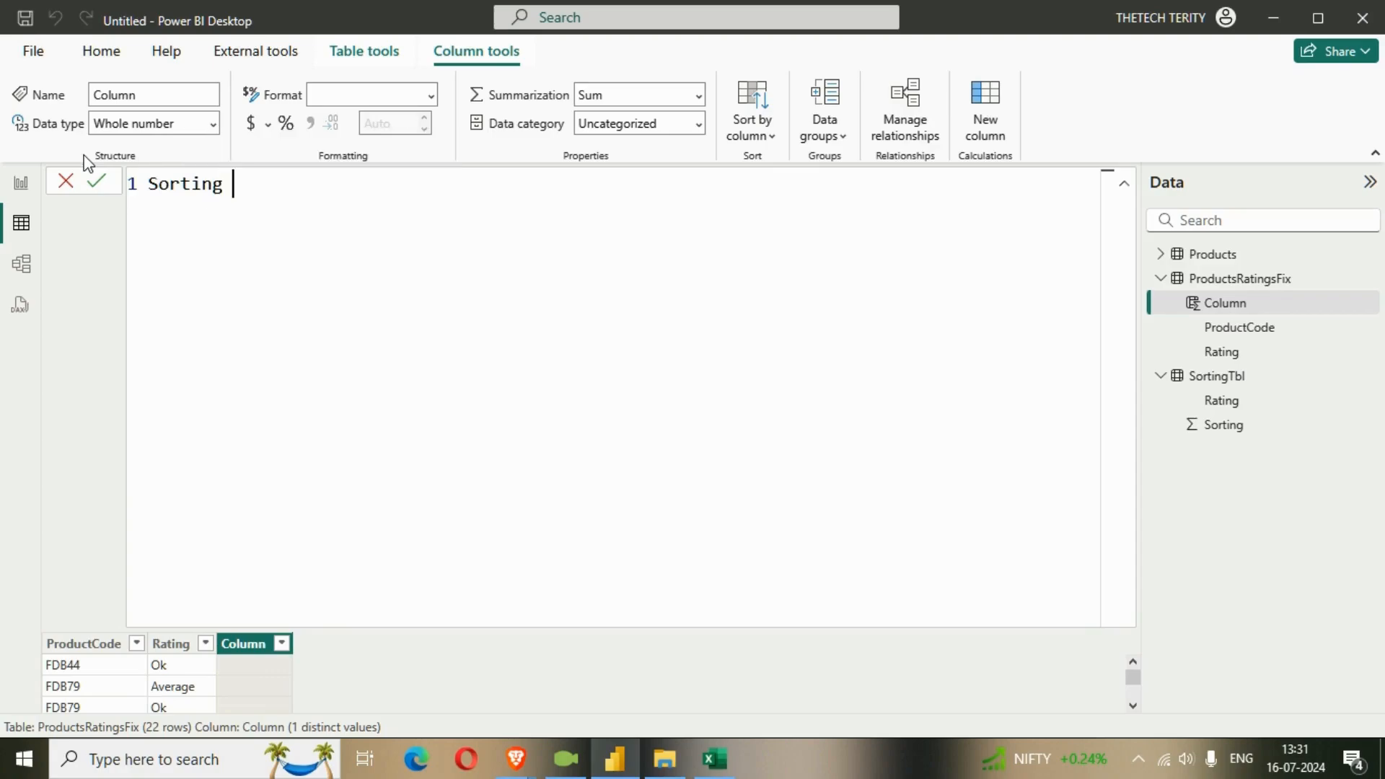
pyautogui.write('rele')
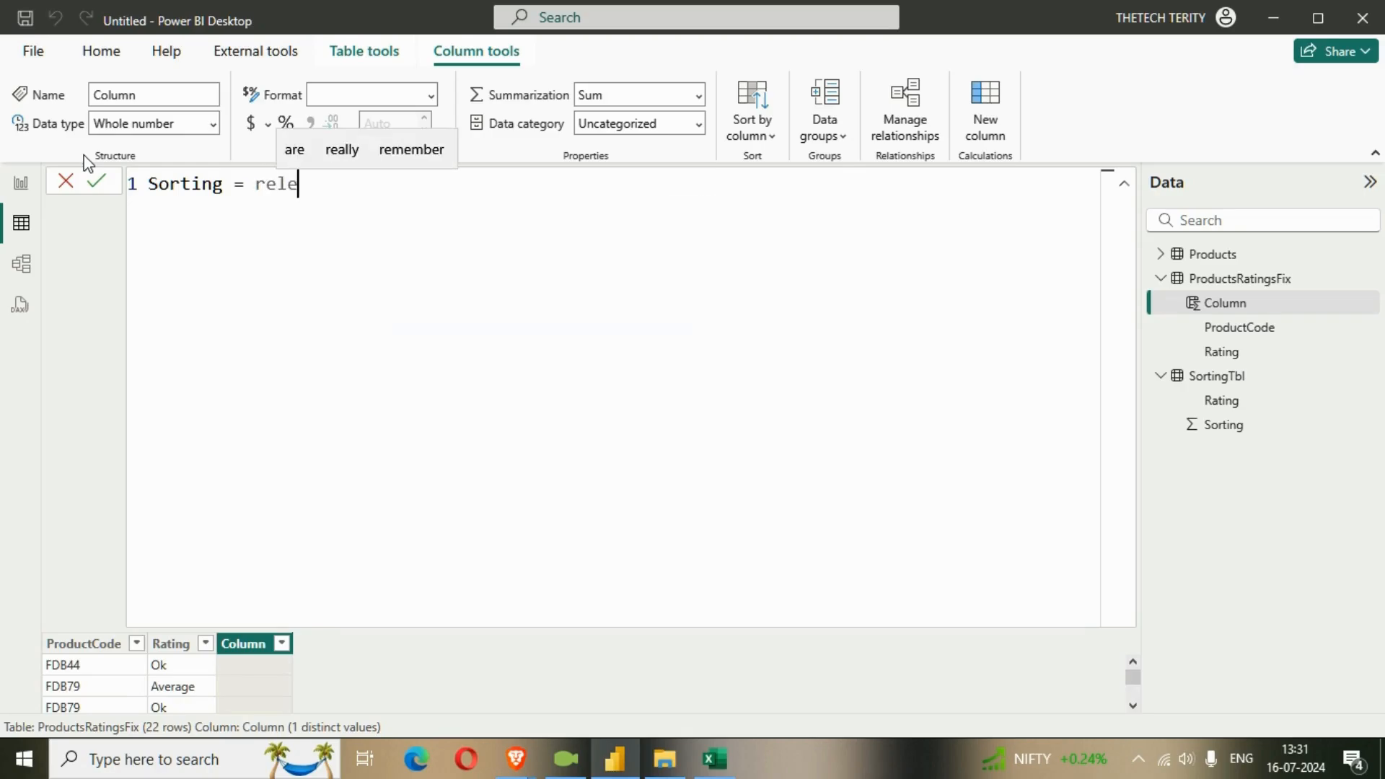
pyautogui.press('BackSpace')
pyautogui.press('Tab')
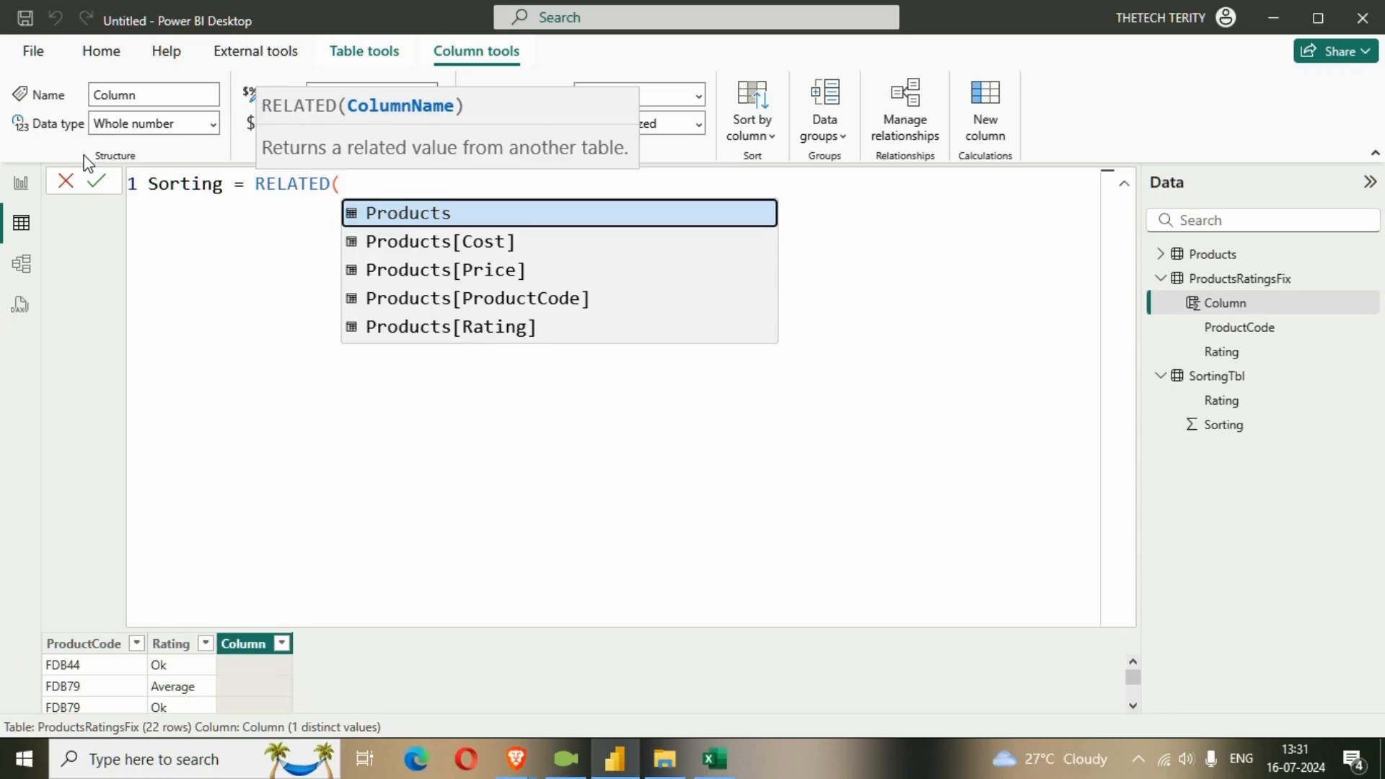
pyautogui.write('sor')
pyautogui.press('BackSpace')
pyautogui.press('BackSpace')
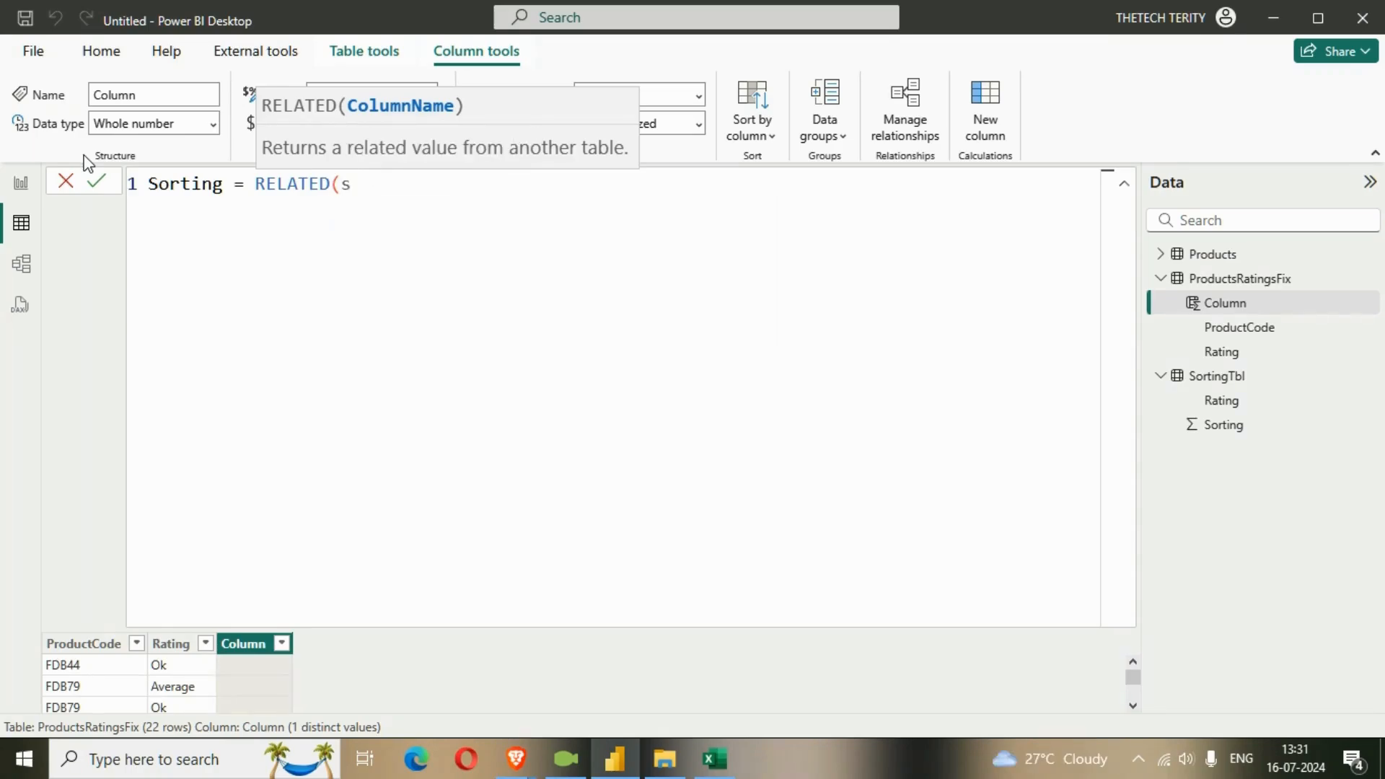
pyautogui.press('BackSpace')
pyautogui.press('BackSpace')
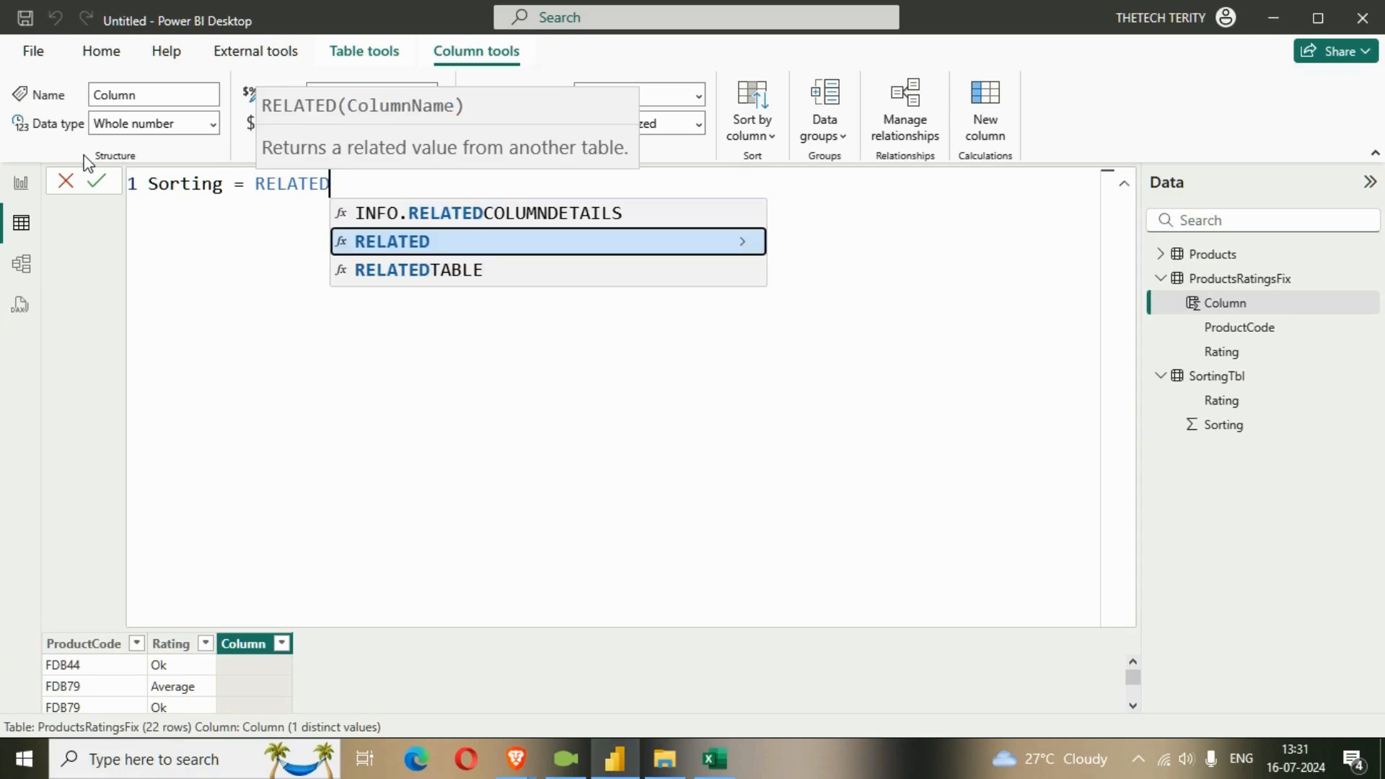
pyautogui.write('(sor')
pyautogui.press('BackSpace')
pyautogui.press('BackSpace')
pyautogui.press('BackSpace')
pyautogui.press('BackSpace')
pyautogui.press('BackSpace')
pyautogui.press('BackSpace')
pyautogui.press('BackSpace')
pyautogui.press('BackSpace')
pyautogui.press('BackSpace')
pyautogui.press('BackSpace')
pyautogui.press('BackSpace')
pyautogui.press('BackSpace')
pyautogui.press('BackSpace')
pyautogui.press('BackSpace')
pyautogui.press('BackSpace')
pyautogui.press('BackSpace')
pyautogui.press('BackSpace')
pyautogui.press('BackSpace')
pyautogui.press('BackSpace')
pyautogui.press('BackSpace')
pyautogui.press('BackSpace')
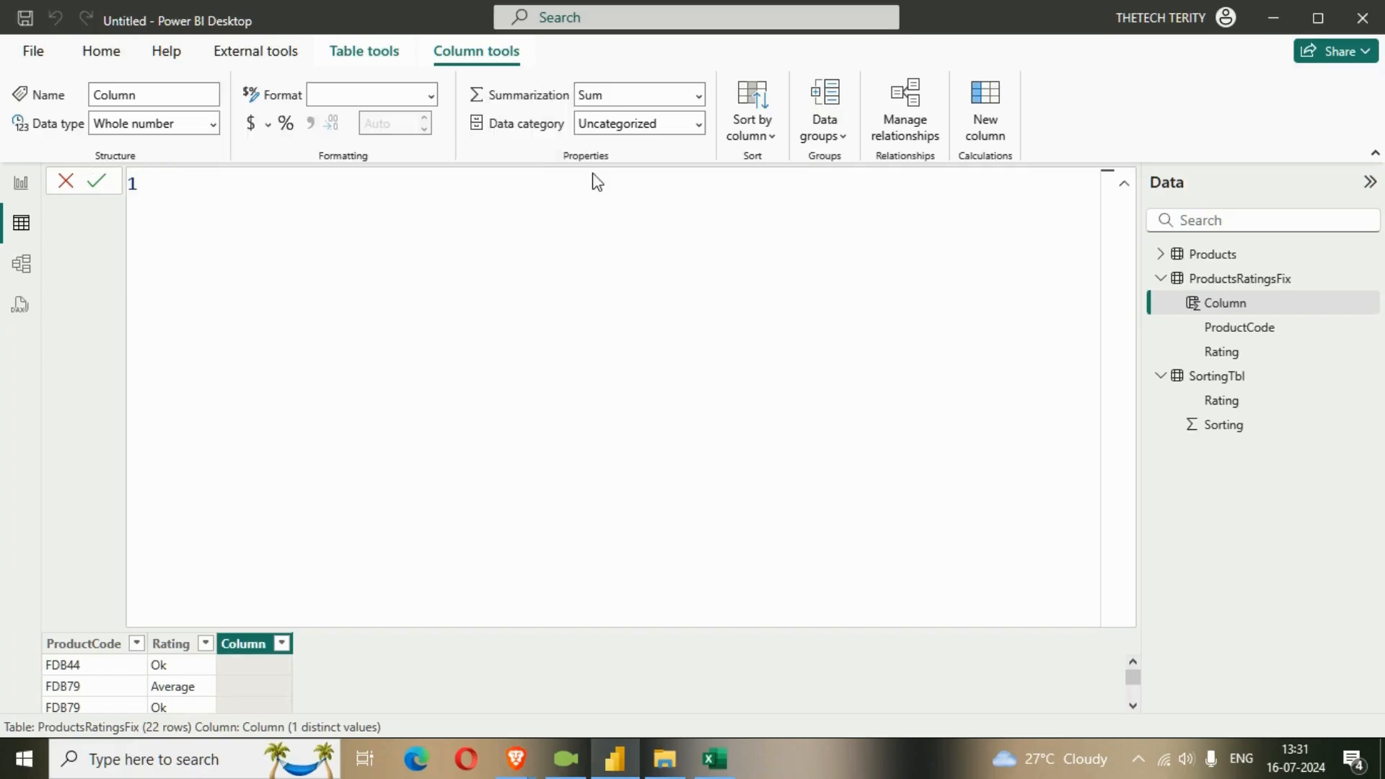
pyautogui.click(1124, 184)
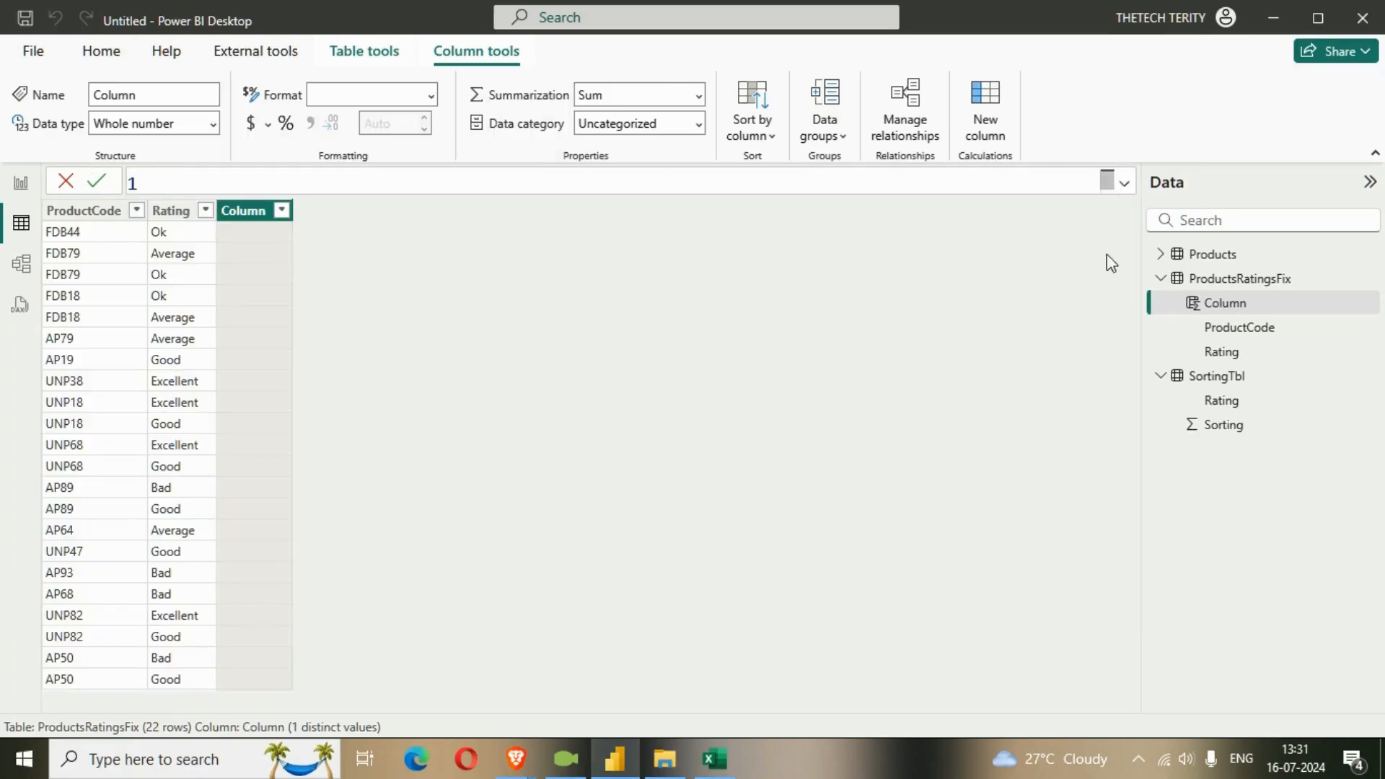
pyautogui.click(1020, 492)
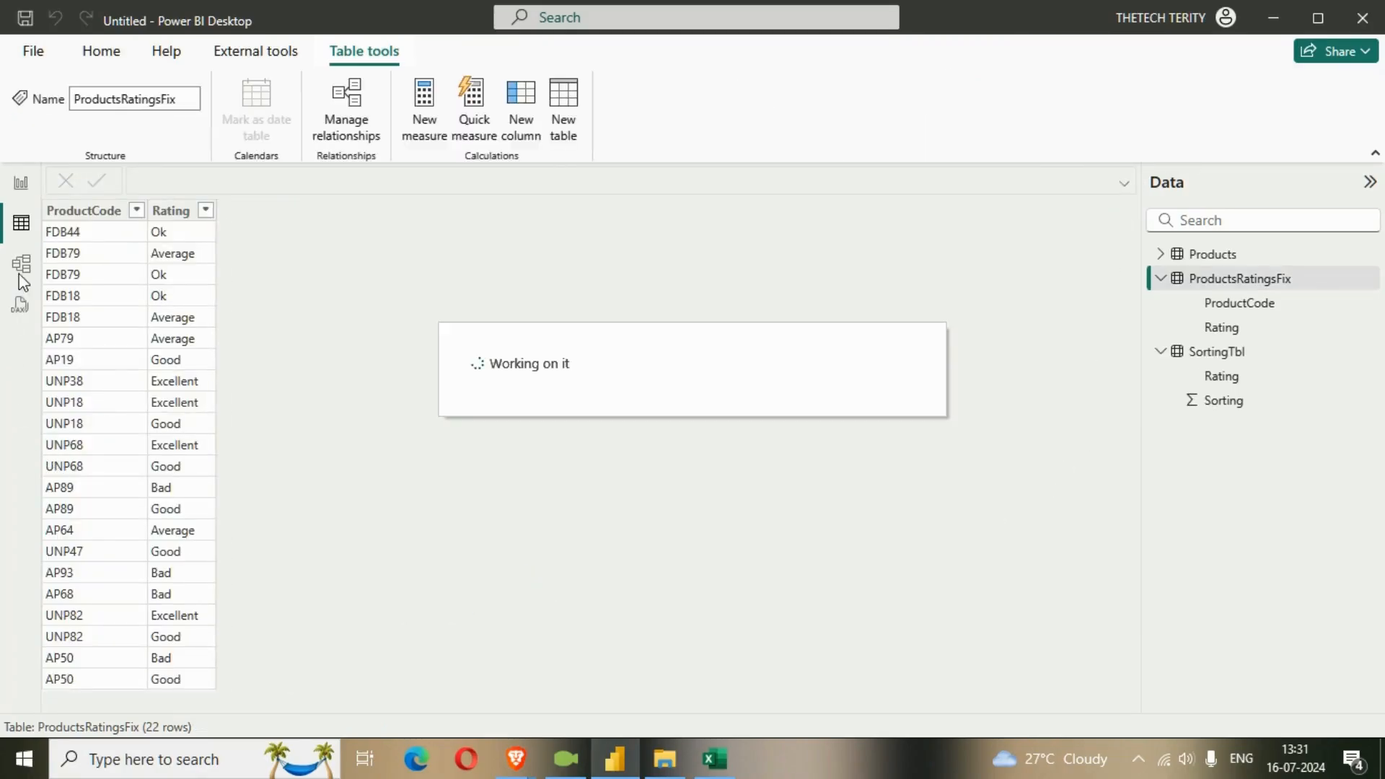
# Replace the inactive relationship between SortingTbl and ProductsRatingsFix with an active one-to-many relationship on their Rating columns.
pyautogui.click(21, 267)
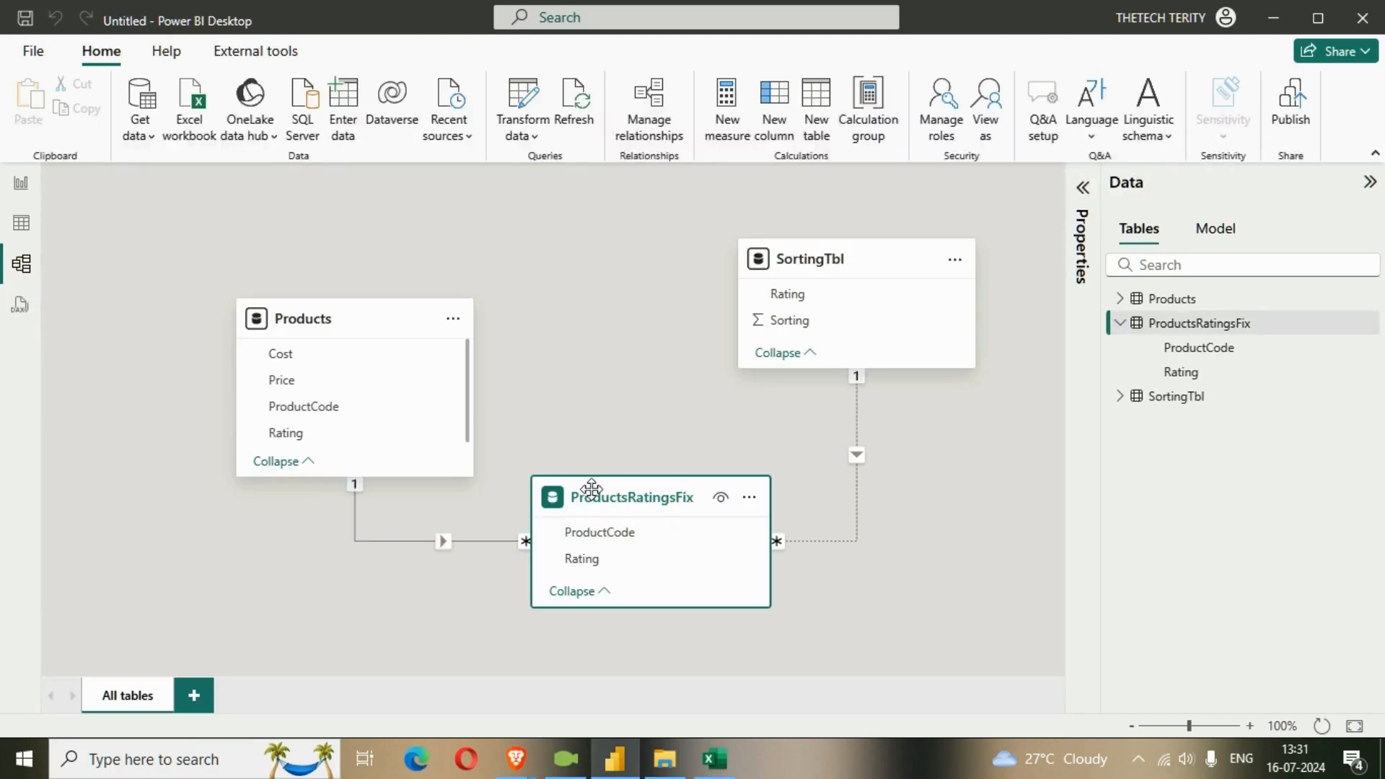
pyautogui.moveTo(592, 490); pyautogui.dragTo(574, 531)
pyautogui.click(361, 551)
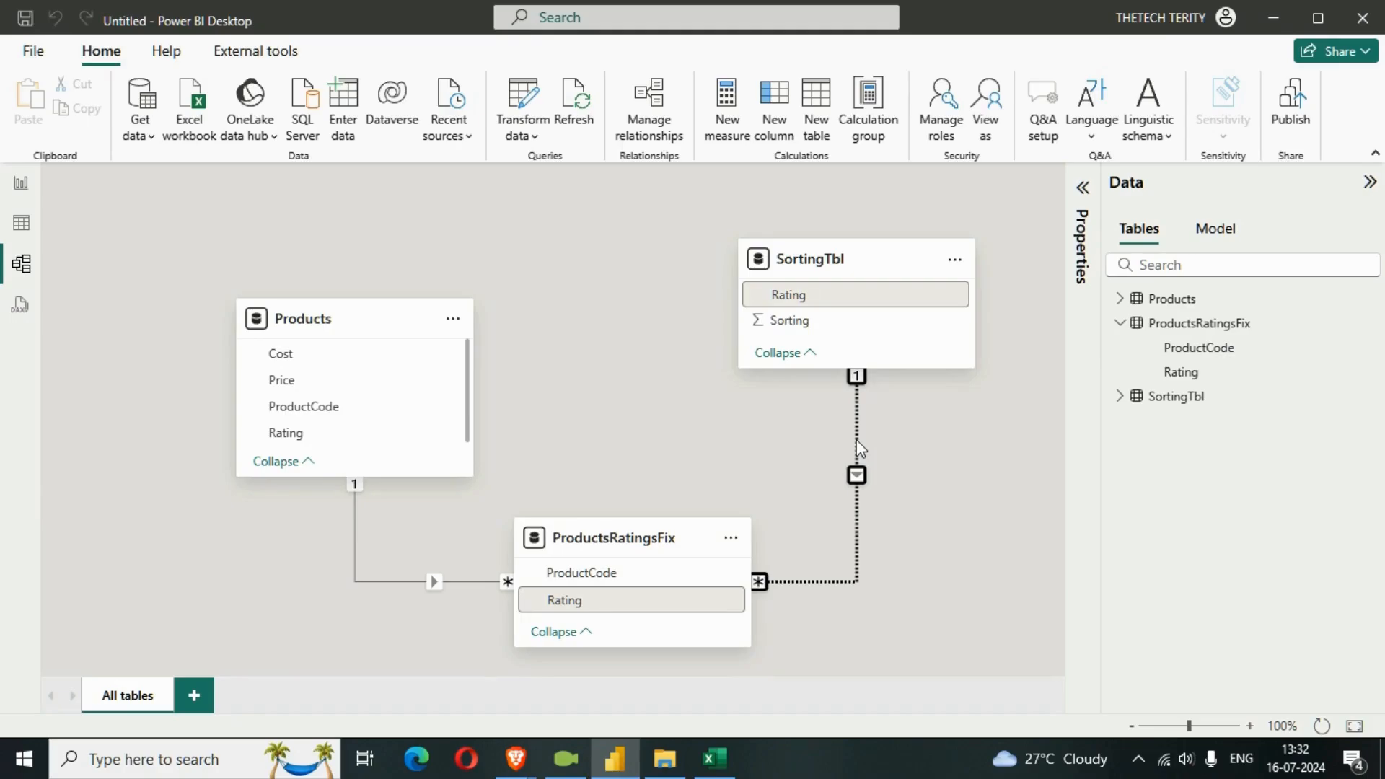
pyautogui.press('Delete')
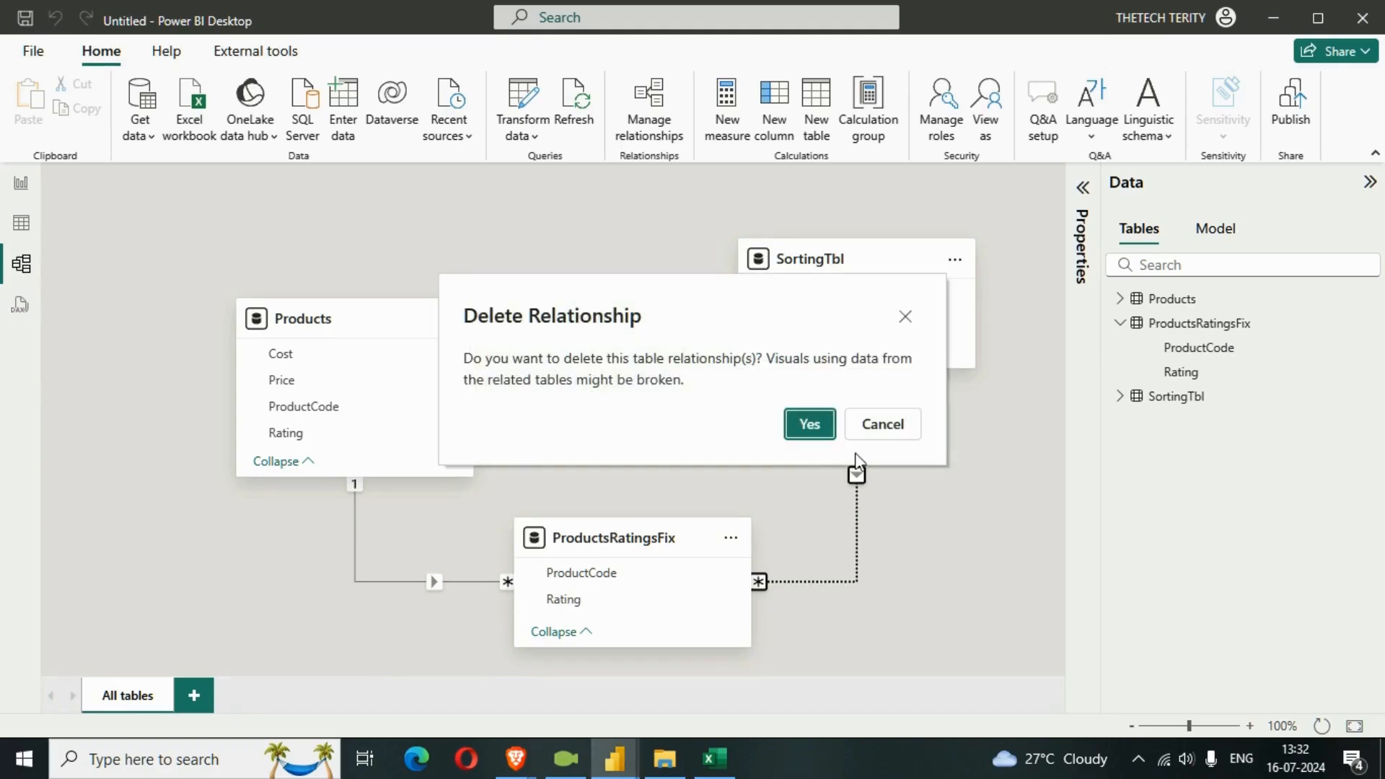
pyautogui.click(802, 433)
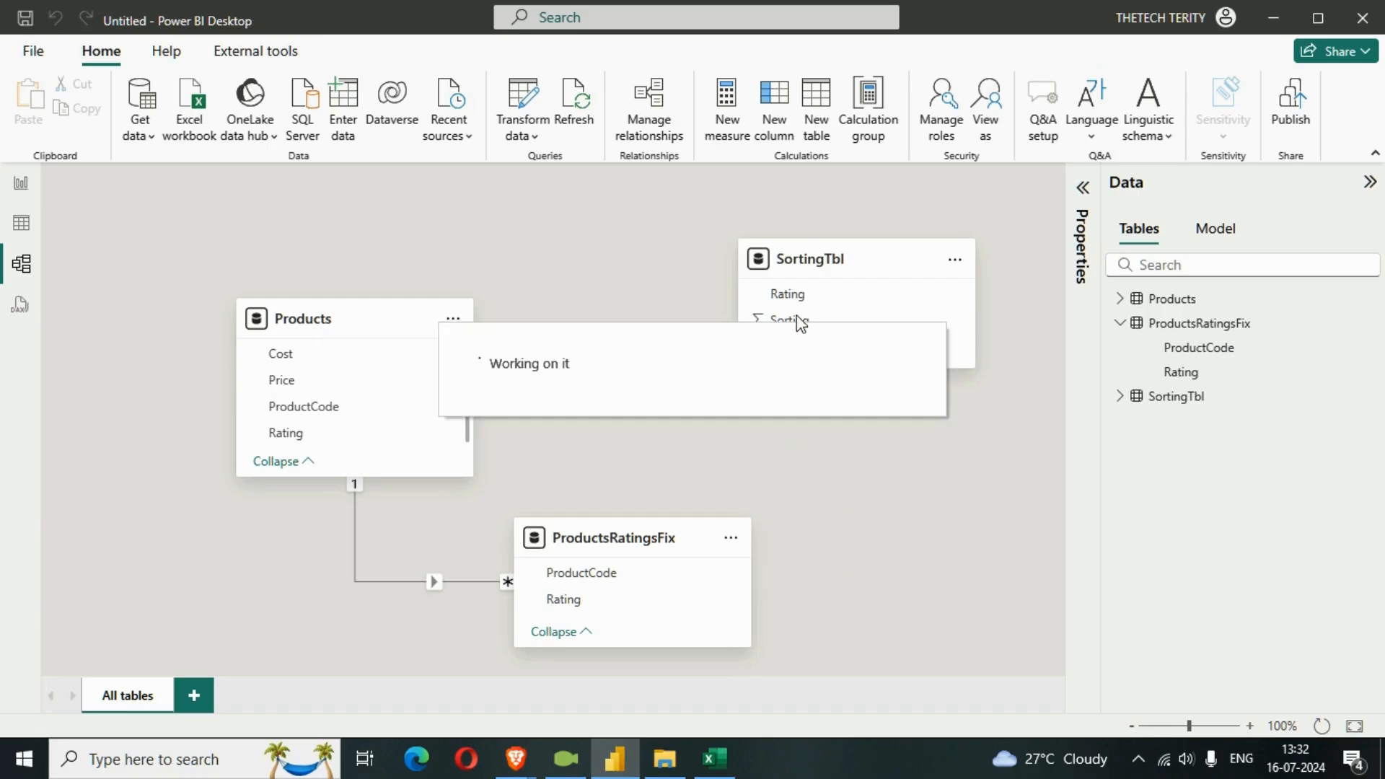
pyautogui.moveTo(797, 296); pyautogui.dragTo(622, 597)
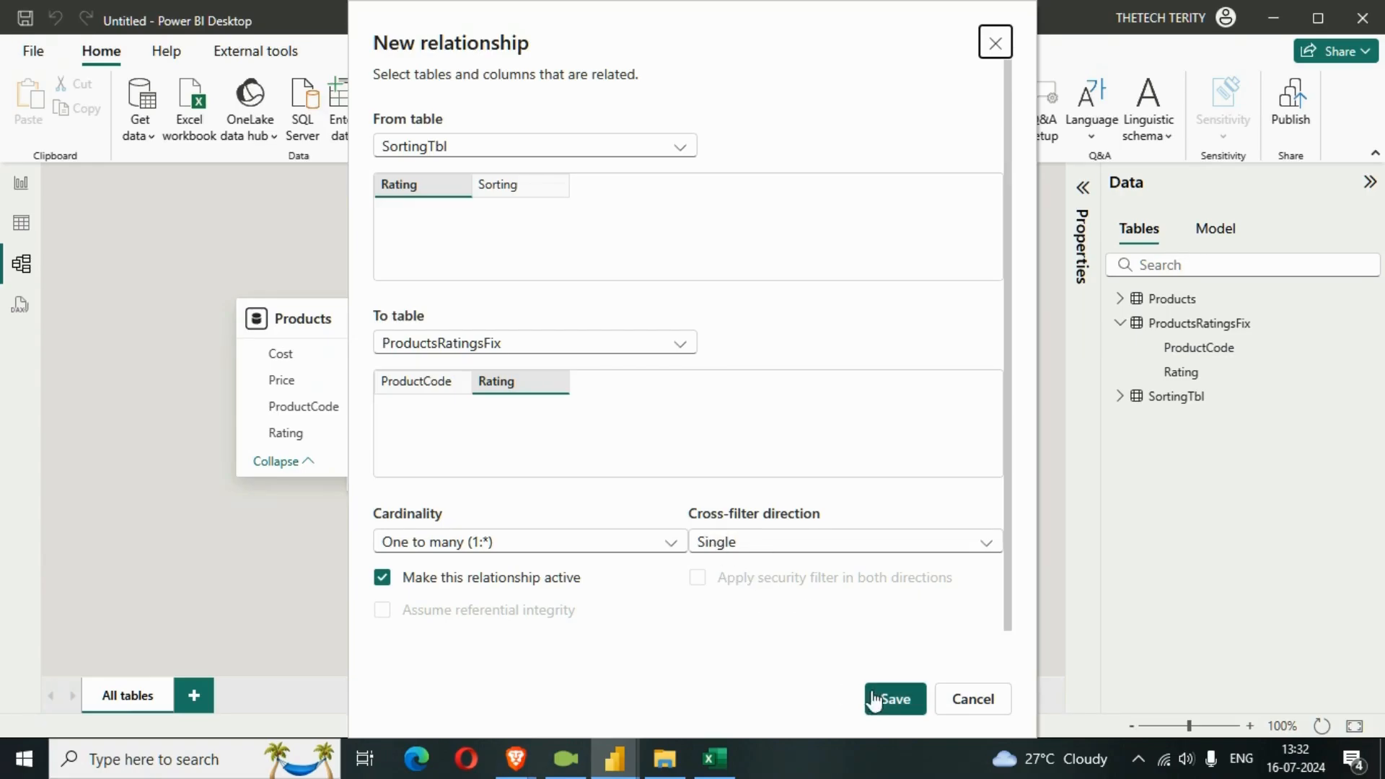
pyautogui.click(886, 709)
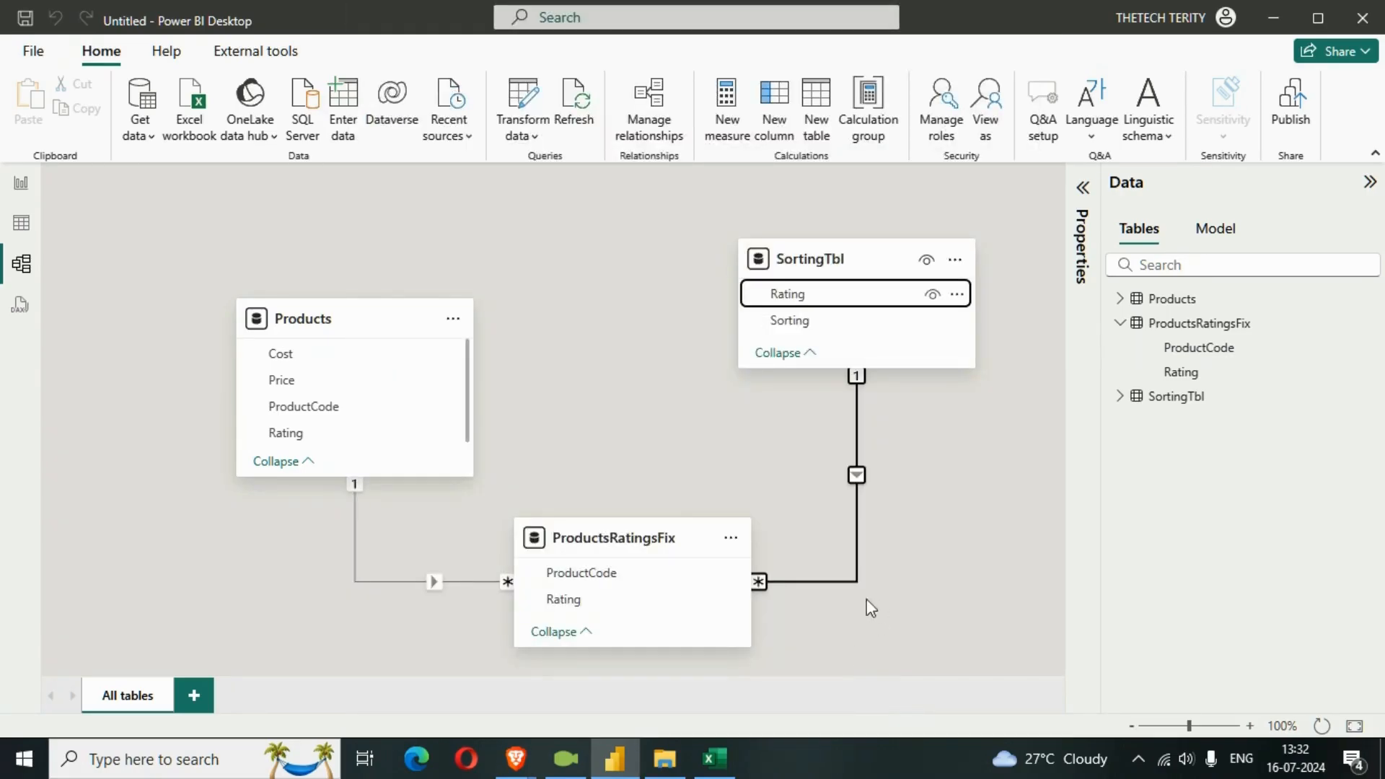
# Add a calculated column to the ProductsRatingsFix table with the formula Sorting = RELATED(SortingTbl[Sorting]).
pyautogui.click(19, 231)
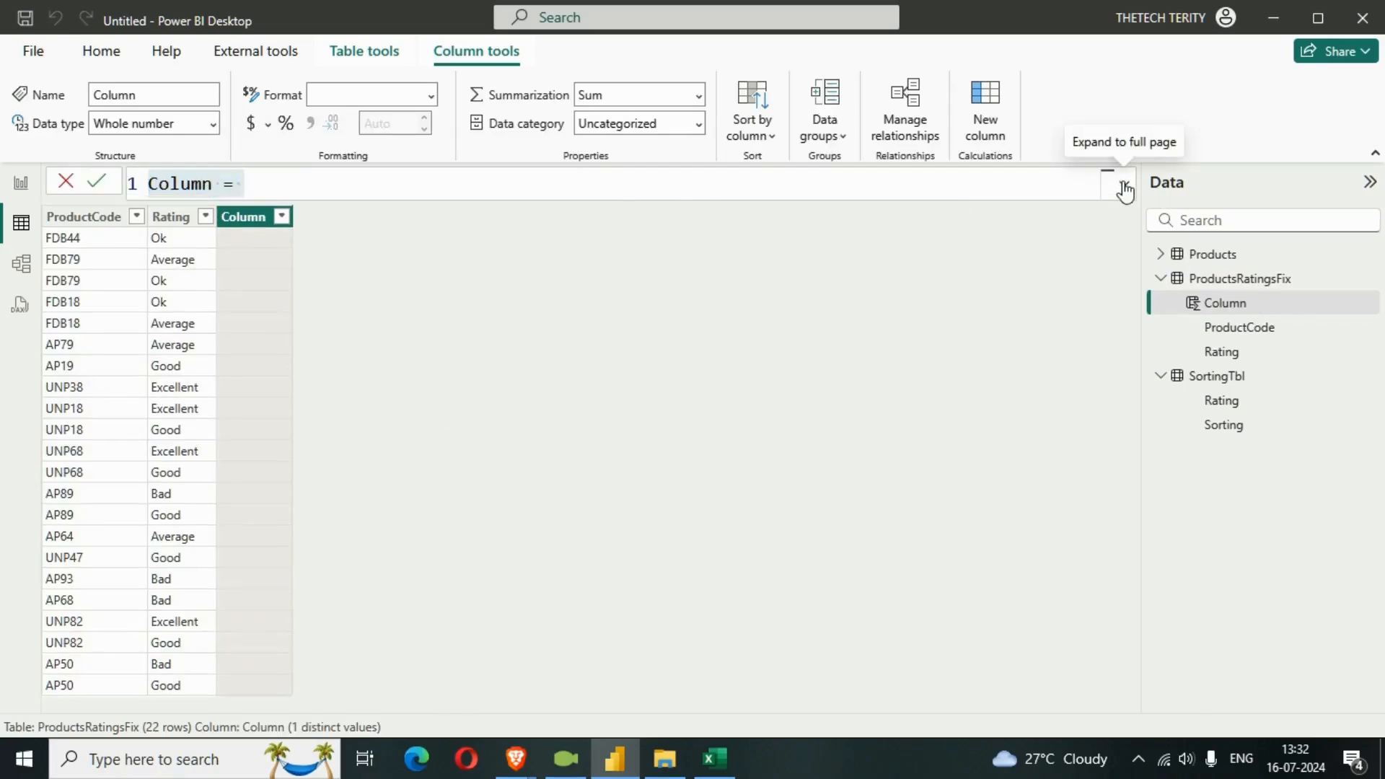
pyautogui.click(783, 193)
pyautogui.hotkey('ctrl', 'a')
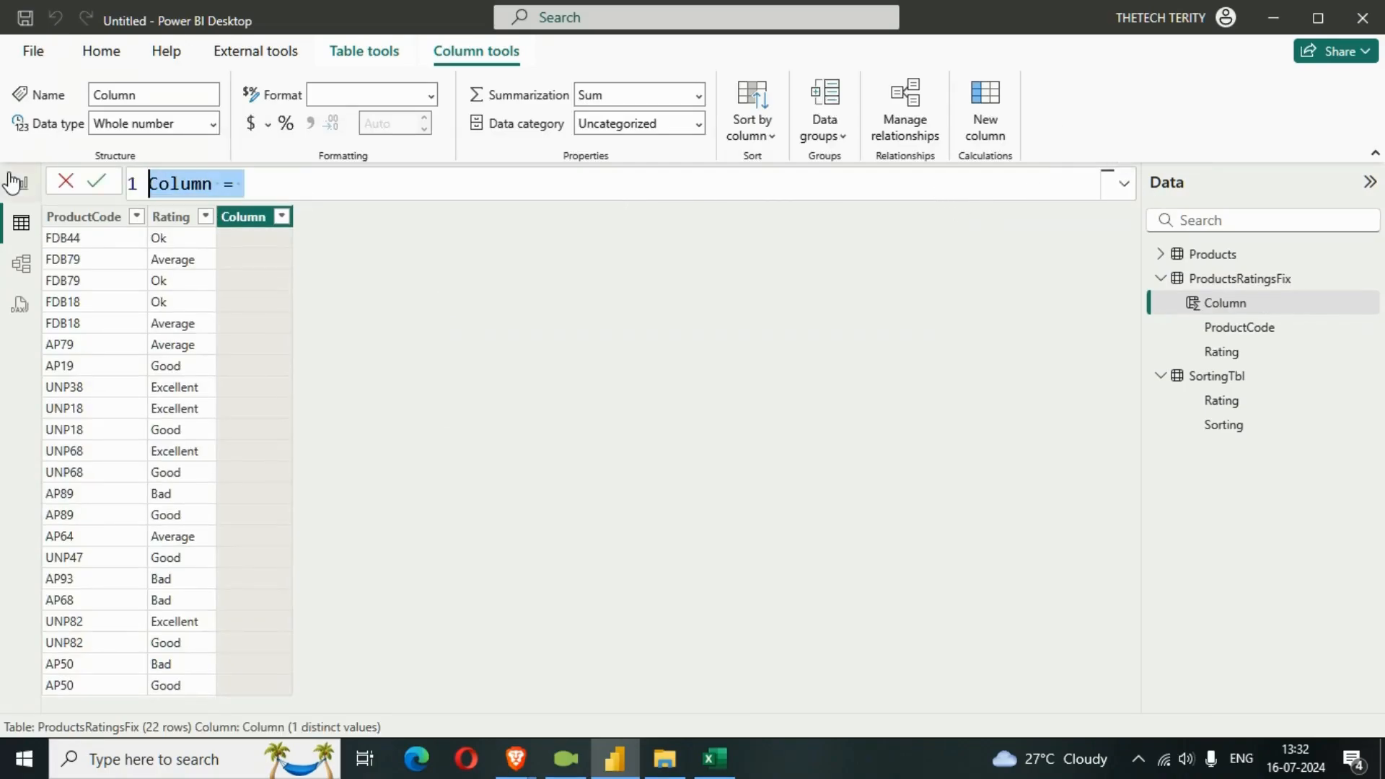
pyautogui.write('Sorting')
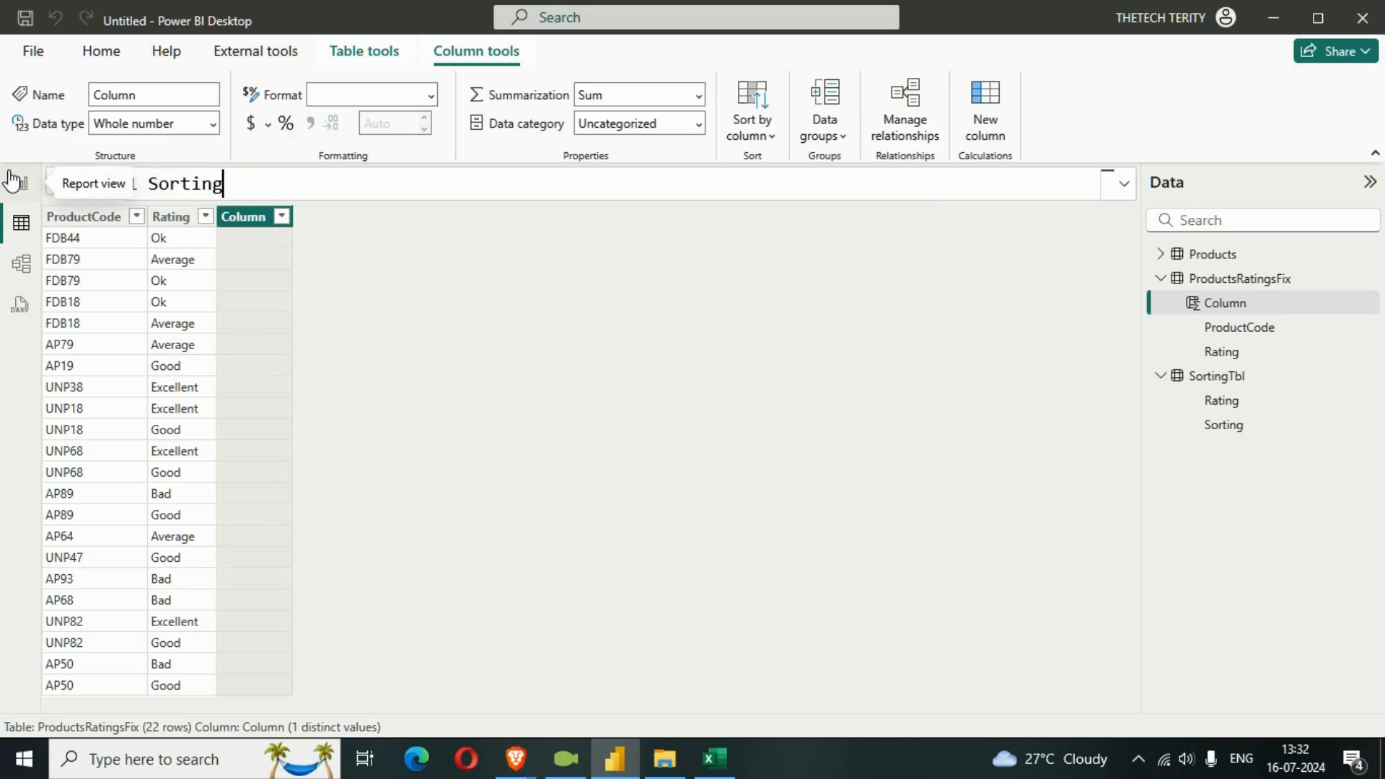
pyautogui.write(' = rela')
pyautogui.press('Tab')
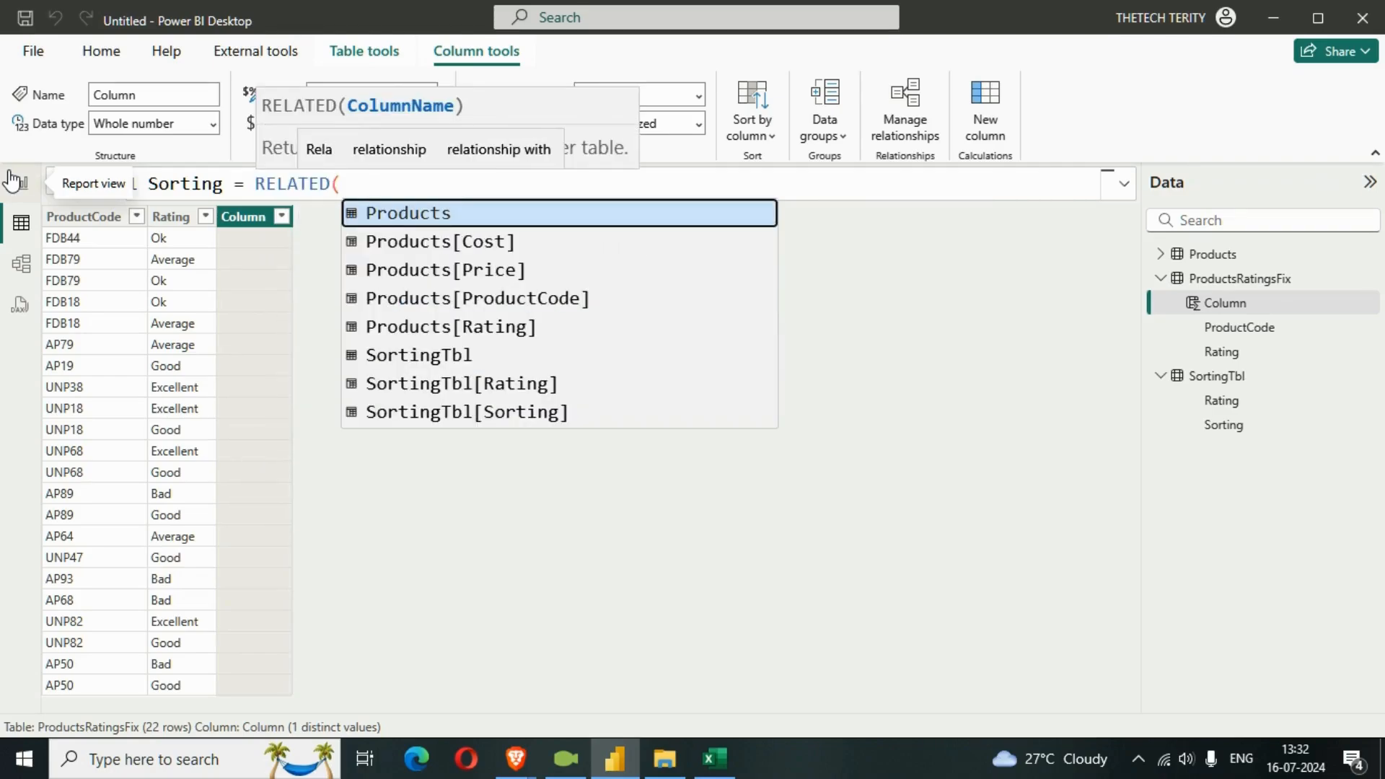
pyautogui.write('so')
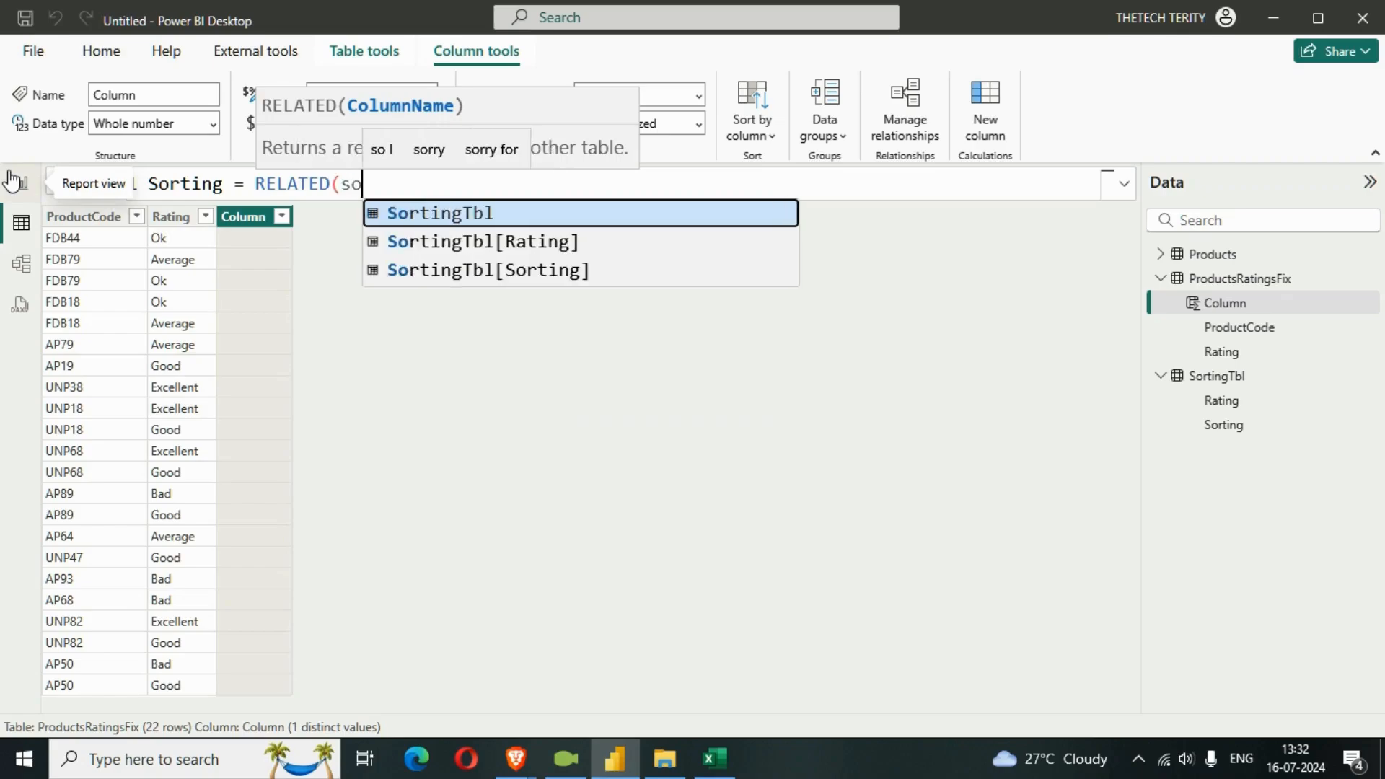
pyautogui.write('r')
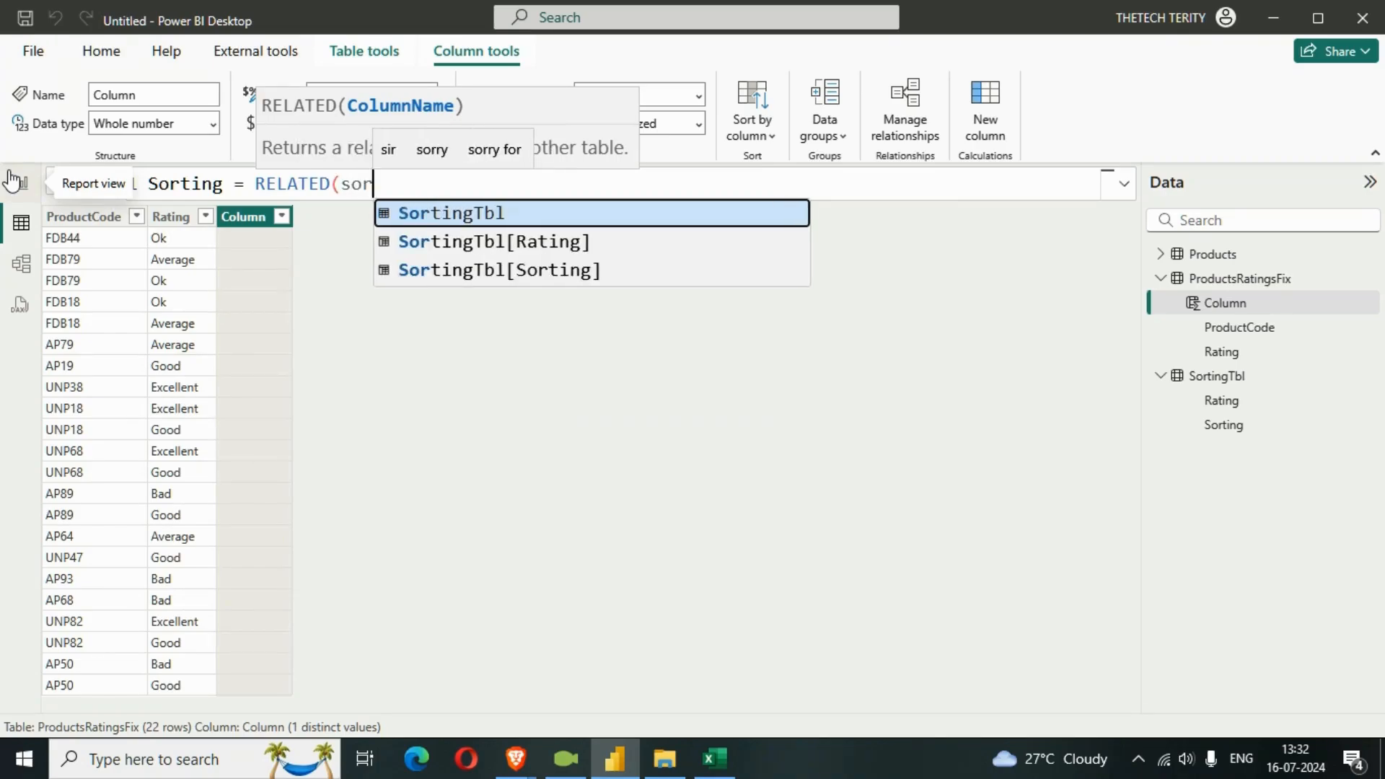
pyautogui.press('Down')
pyautogui.press('Down')
pyautogui.press('Tab')
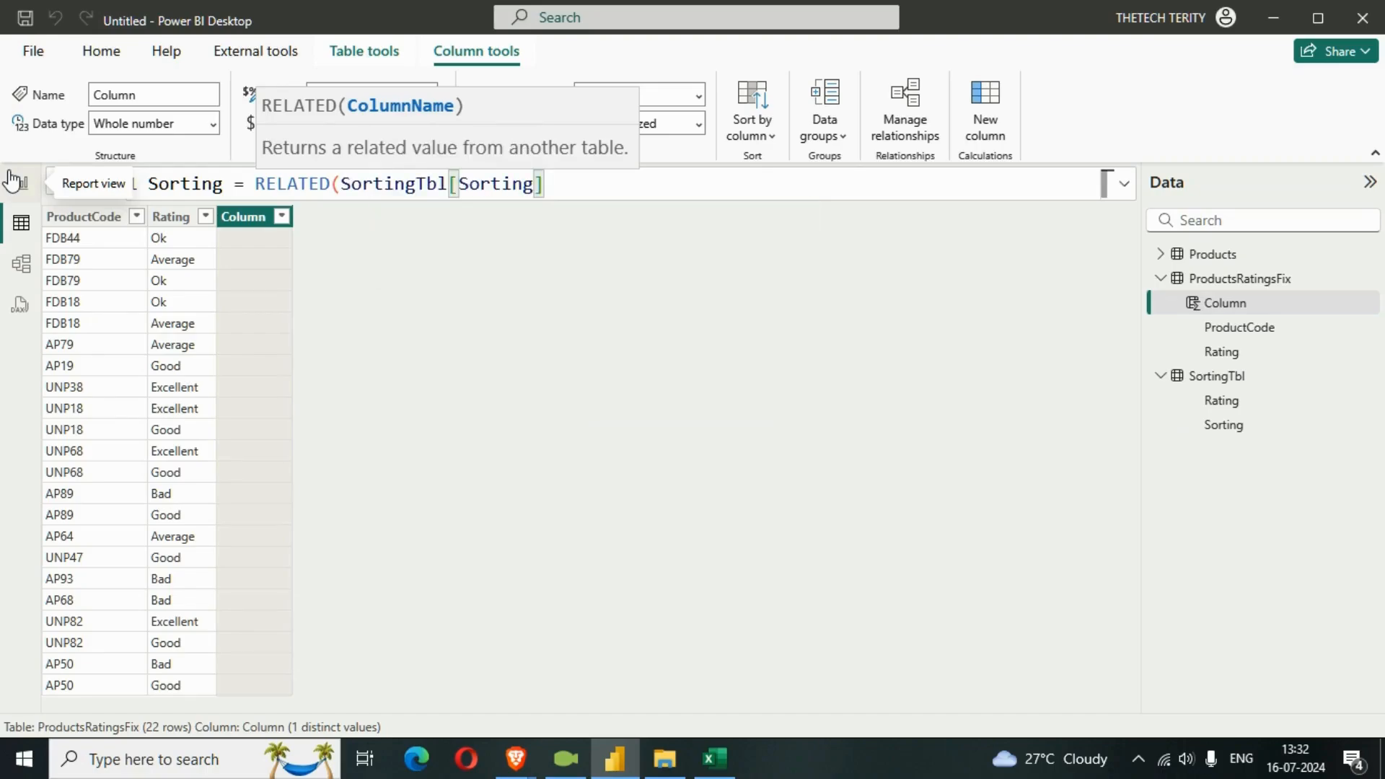
pyautogui.write(')')
pyautogui.press('Return')
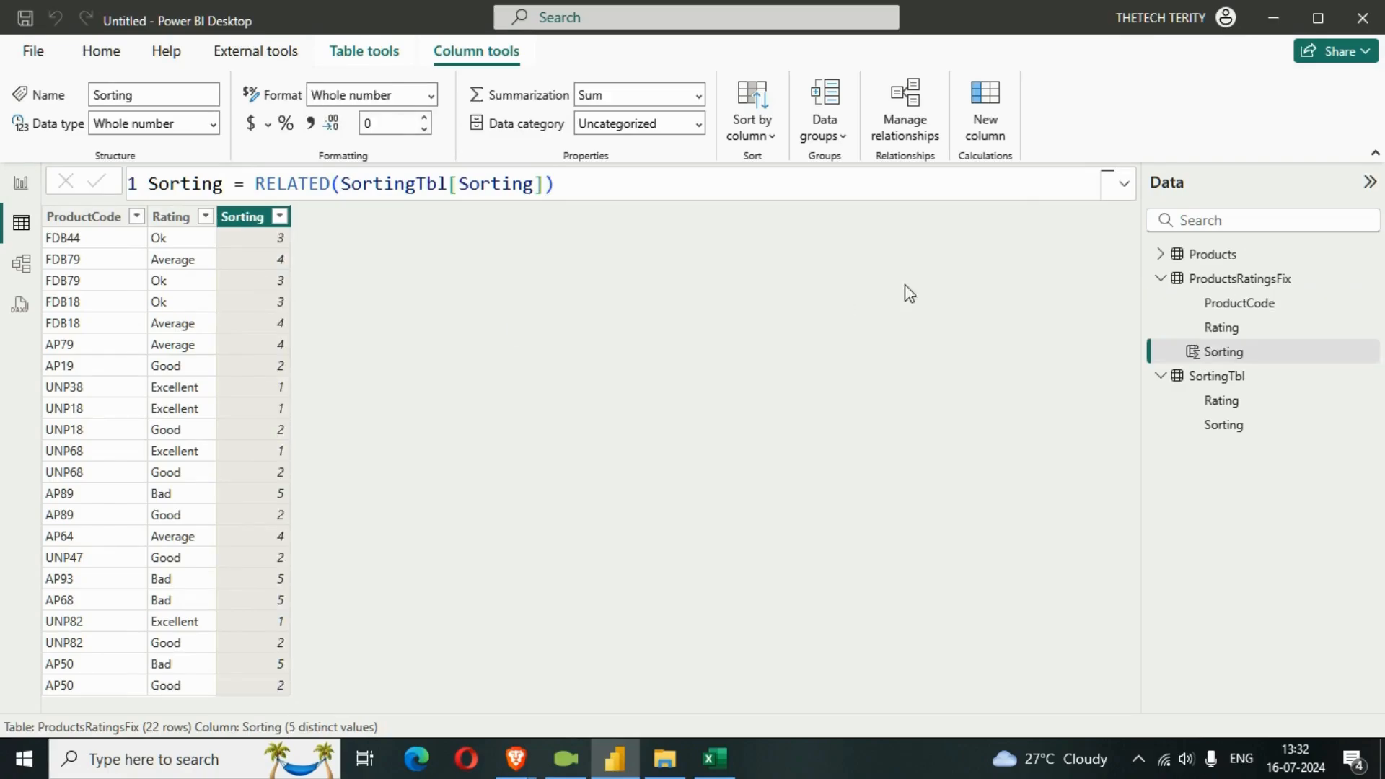
pyautogui.click(1124, 183)
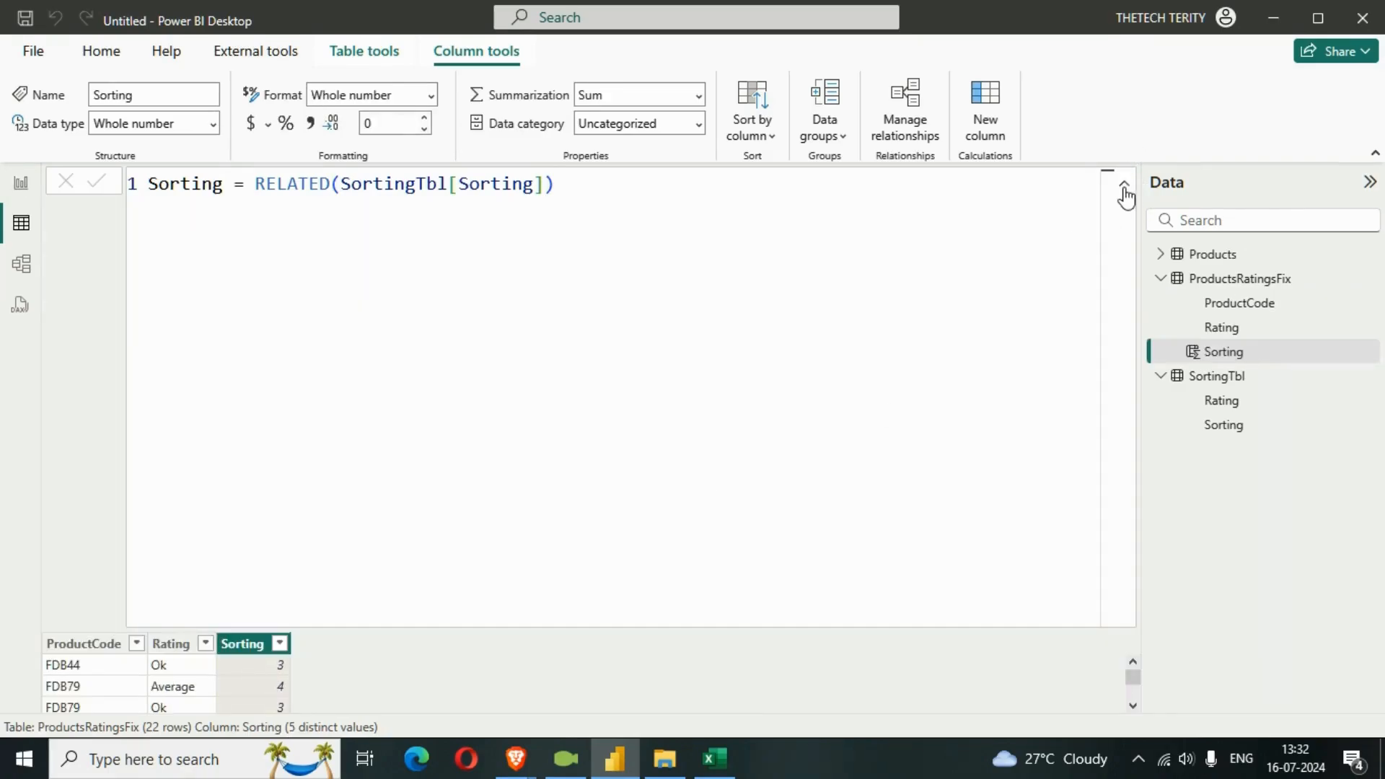
pyautogui.click(1124, 185)
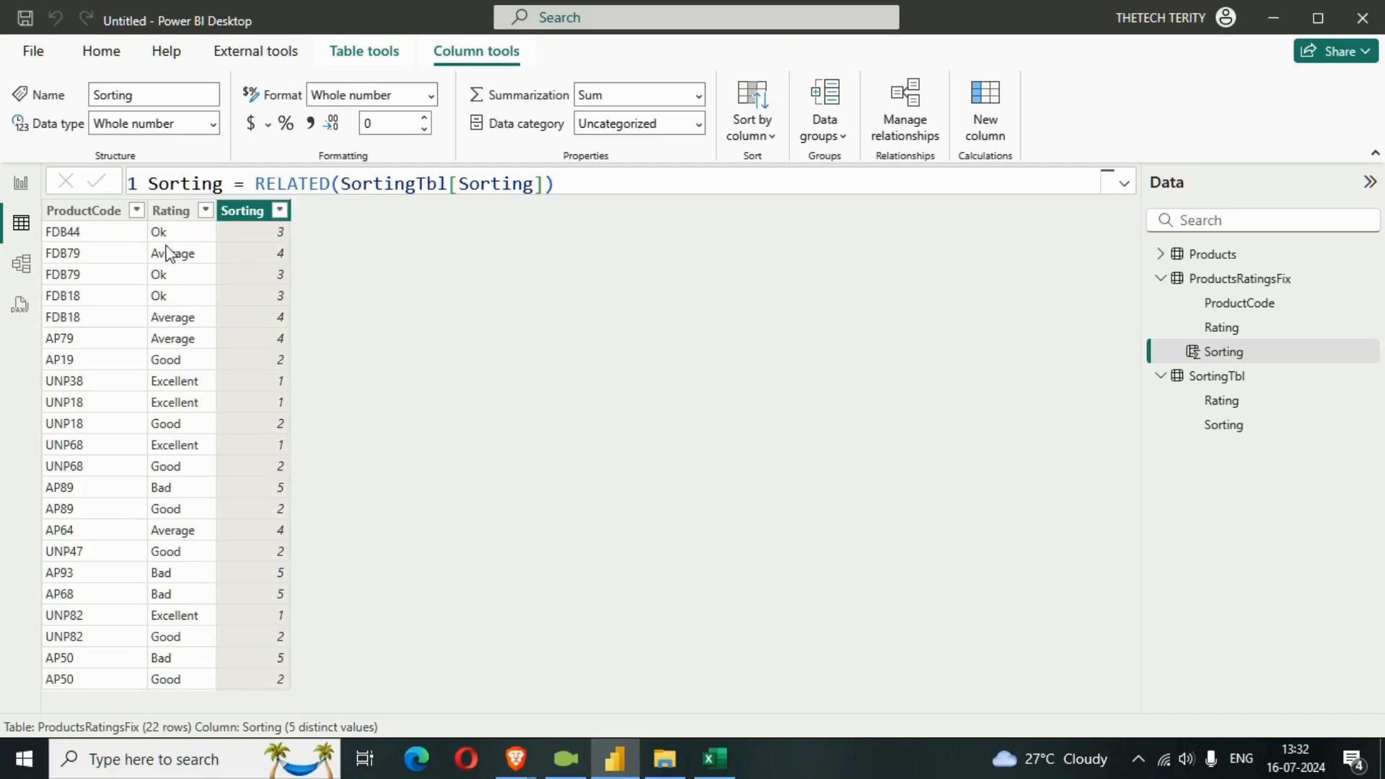
# Set the Rating column of ProductsRatingsFix to sort by its Sorting column.
pyautogui.click(171, 210)
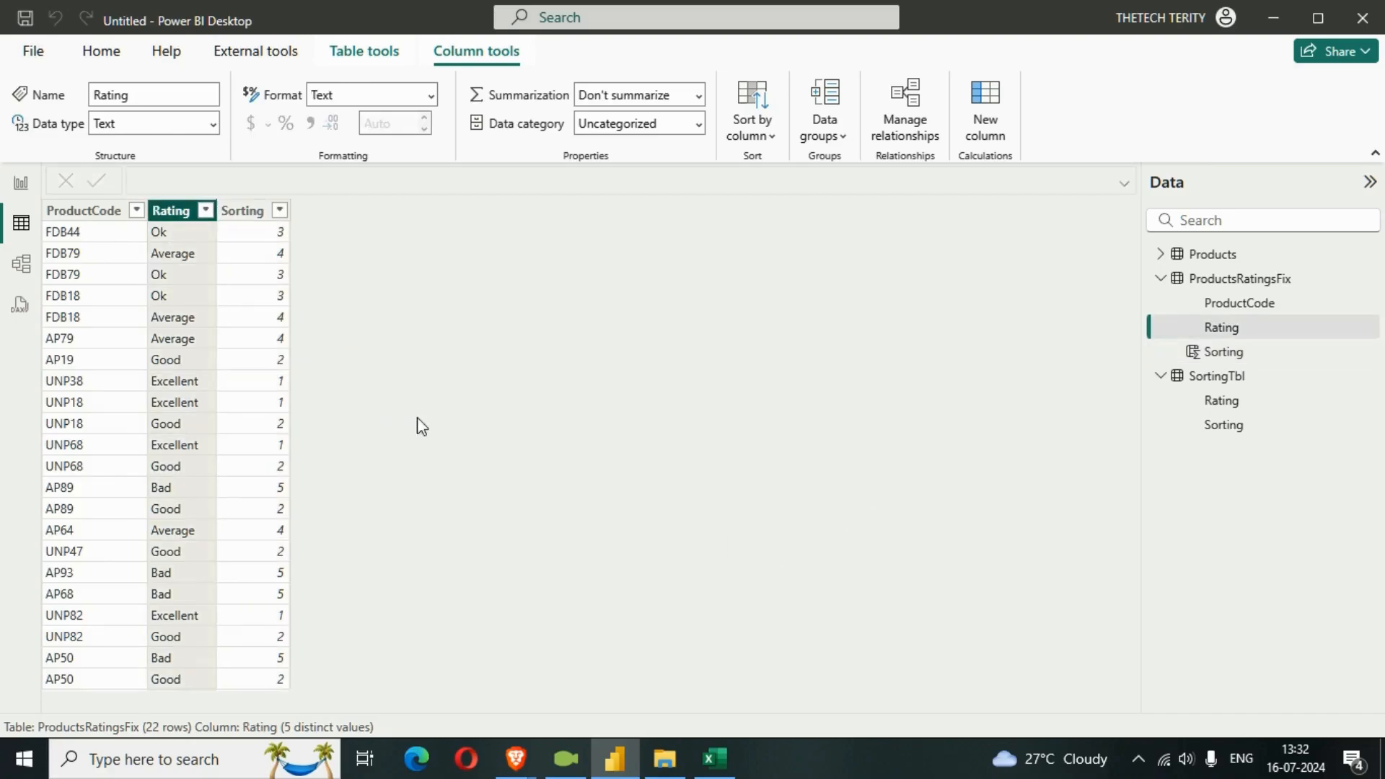
pyautogui.click(766, 147)
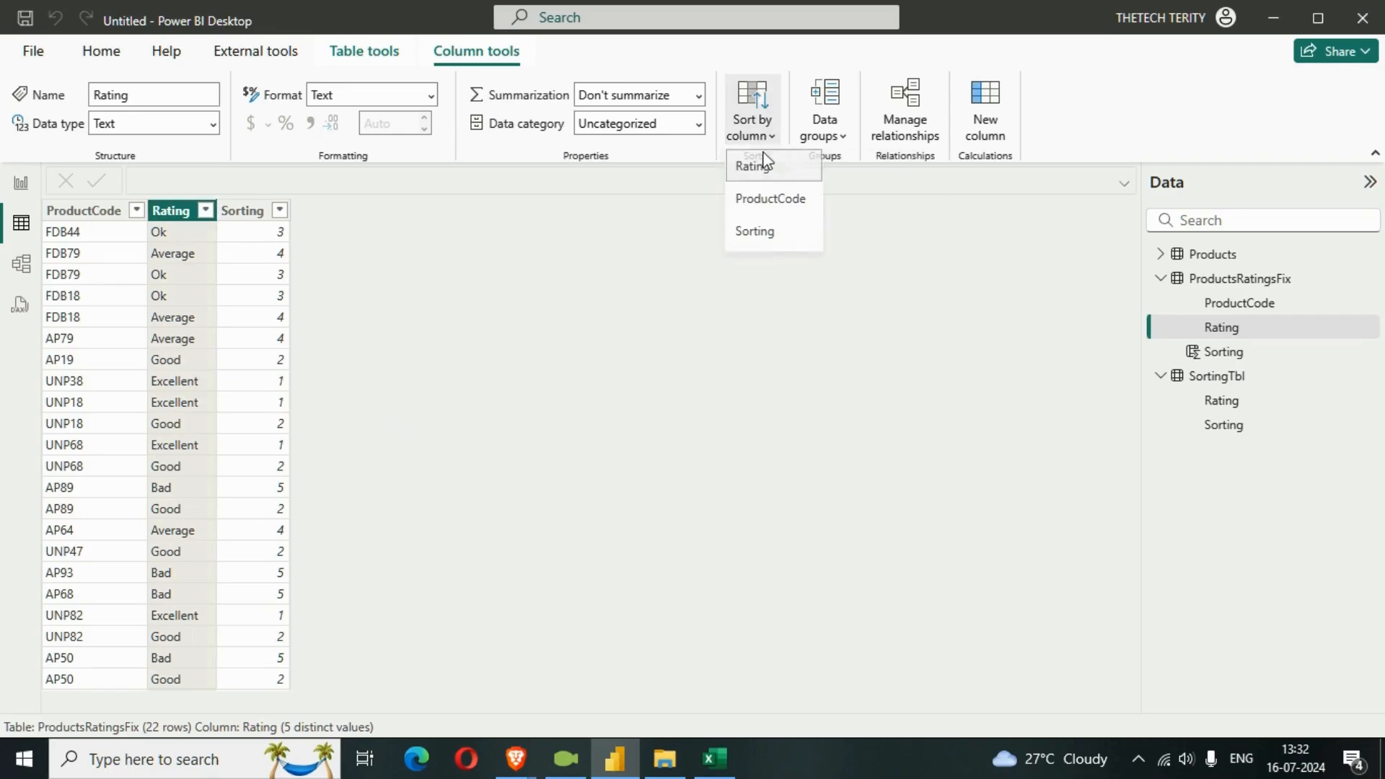
pyautogui.click(754, 234)
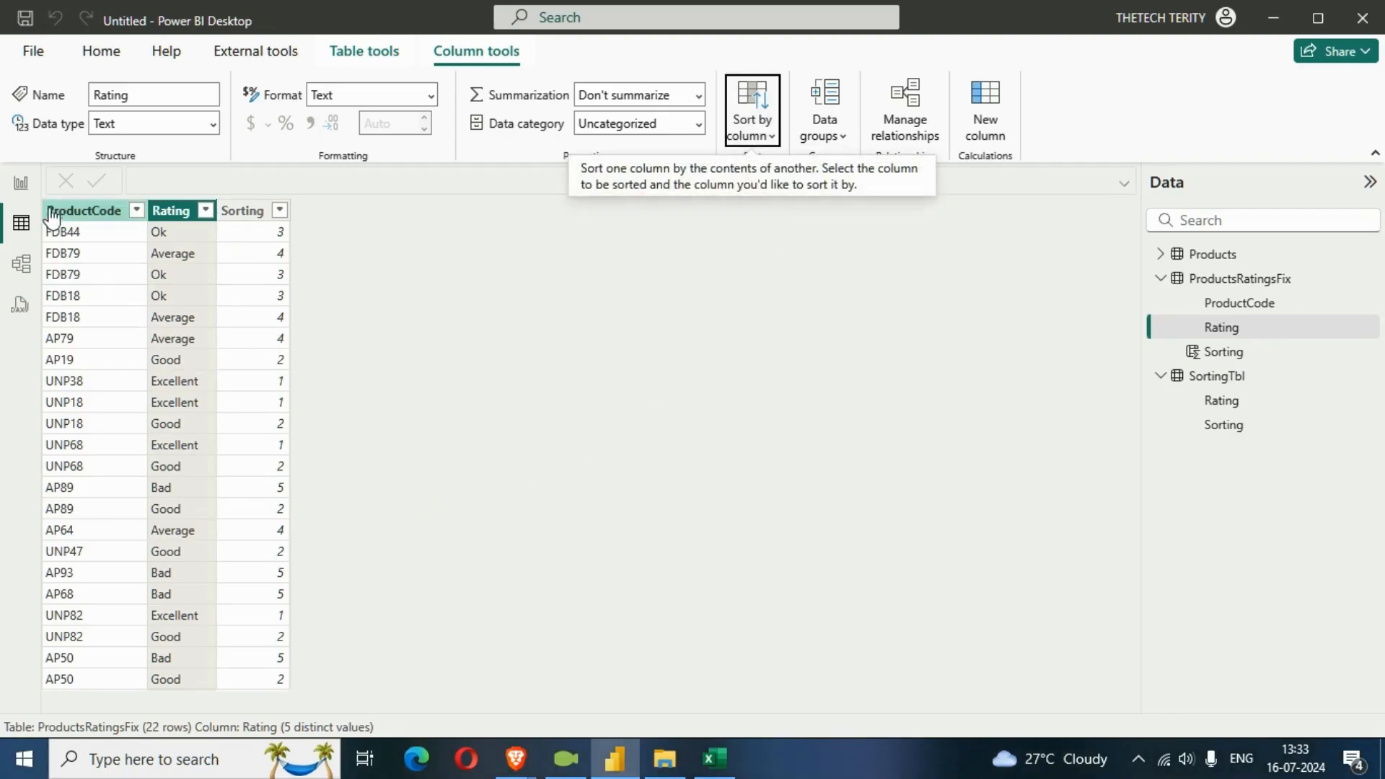
# Return to the report page, select the rating bar chart and refresh the data.
pyautogui.click(24, 192)
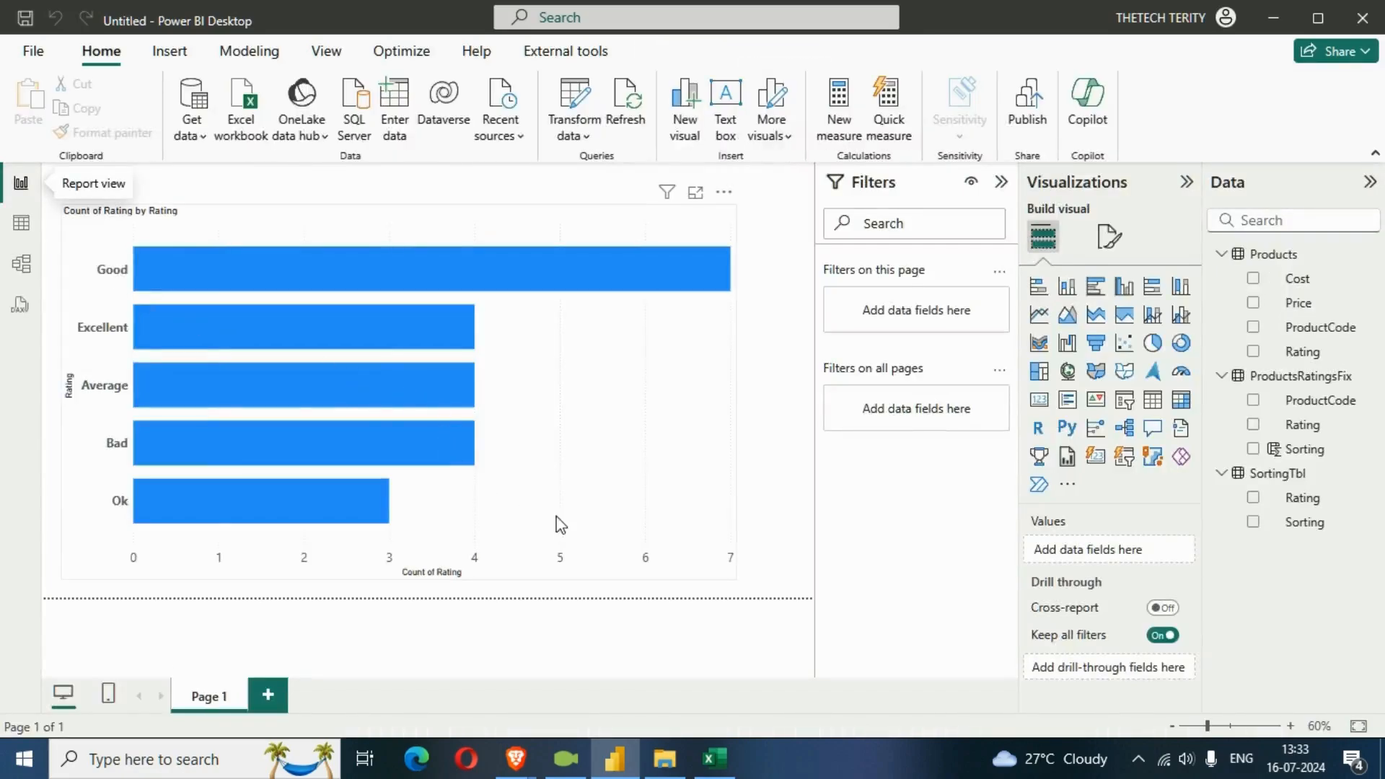
pyautogui.click(707, 318)
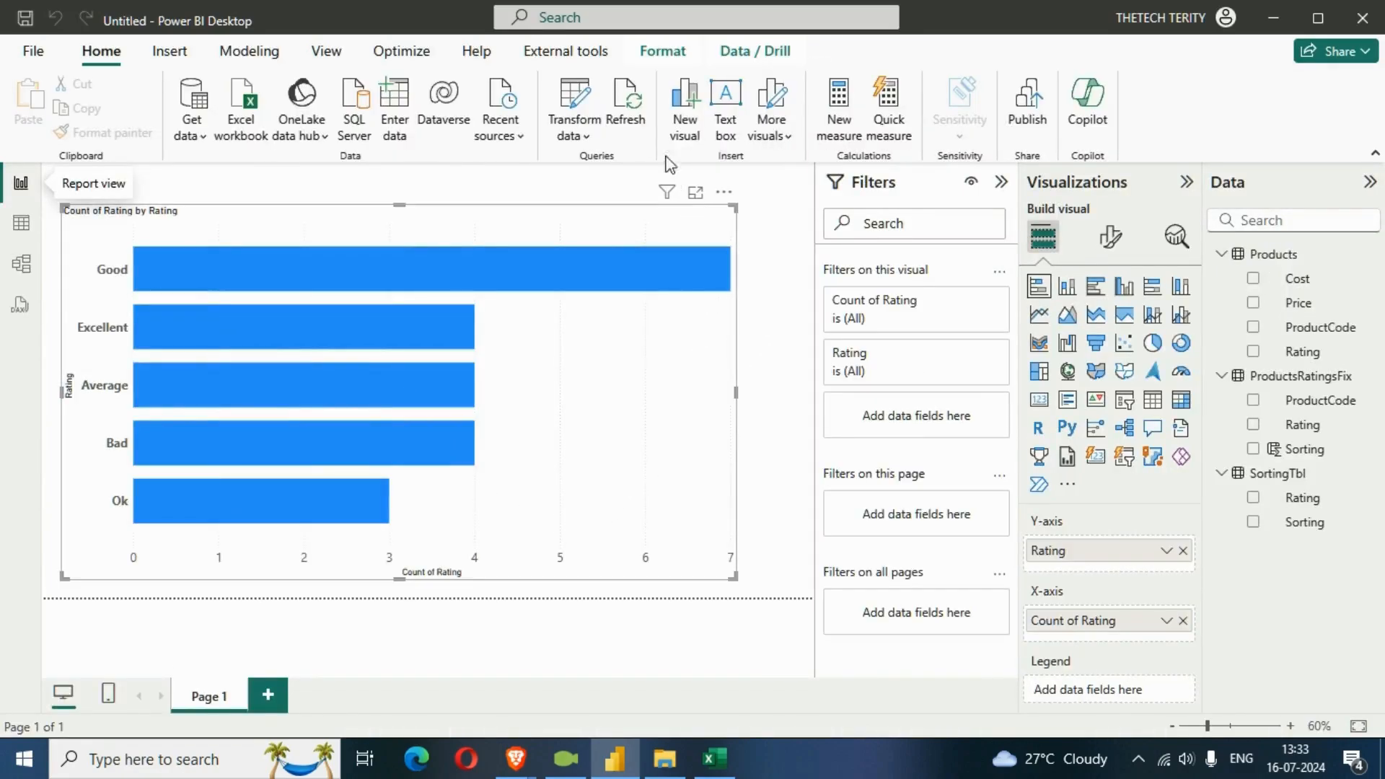
pyautogui.click(635, 121)
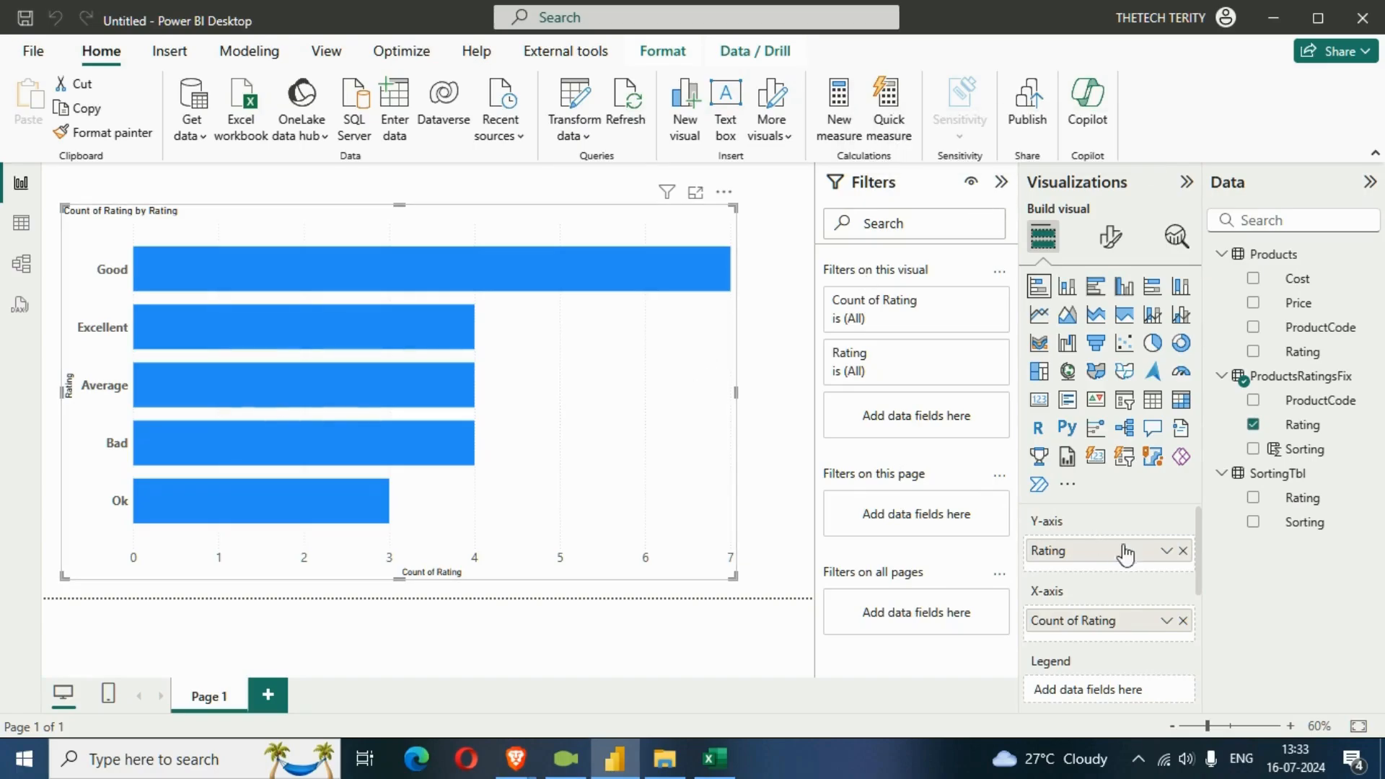
# Clear both axes of the bar chart and reassign Rating from ProductsRatingsFix to the Y-axis and, as a count, to the X-axis.
pyautogui.click(1183, 552)
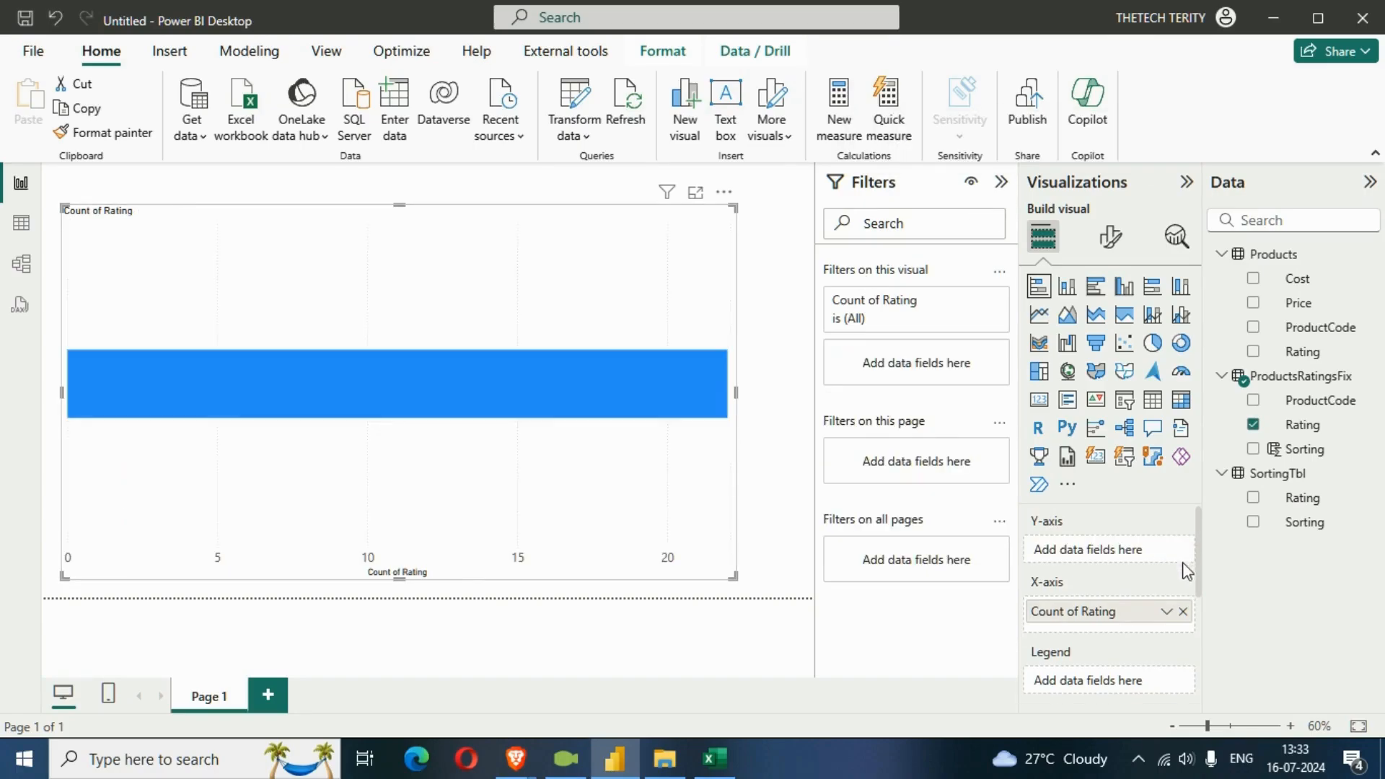
pyautogui.click(1183, 611)
pyautogui.moveTo(1299, 433); pyautogui.dragTo(1132, 559)
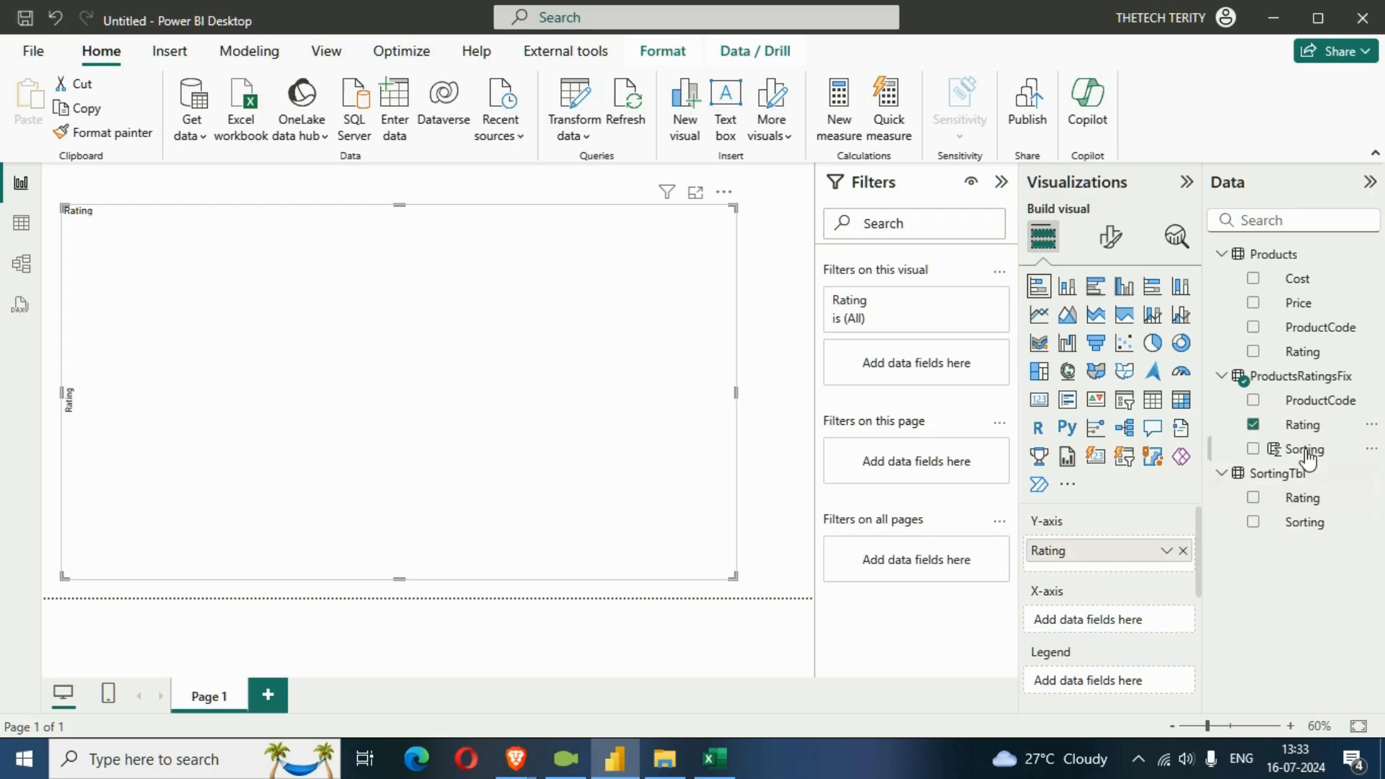
pyautogui.moveTo(1303, 432); pyautogui.dragTo(1116, 631)
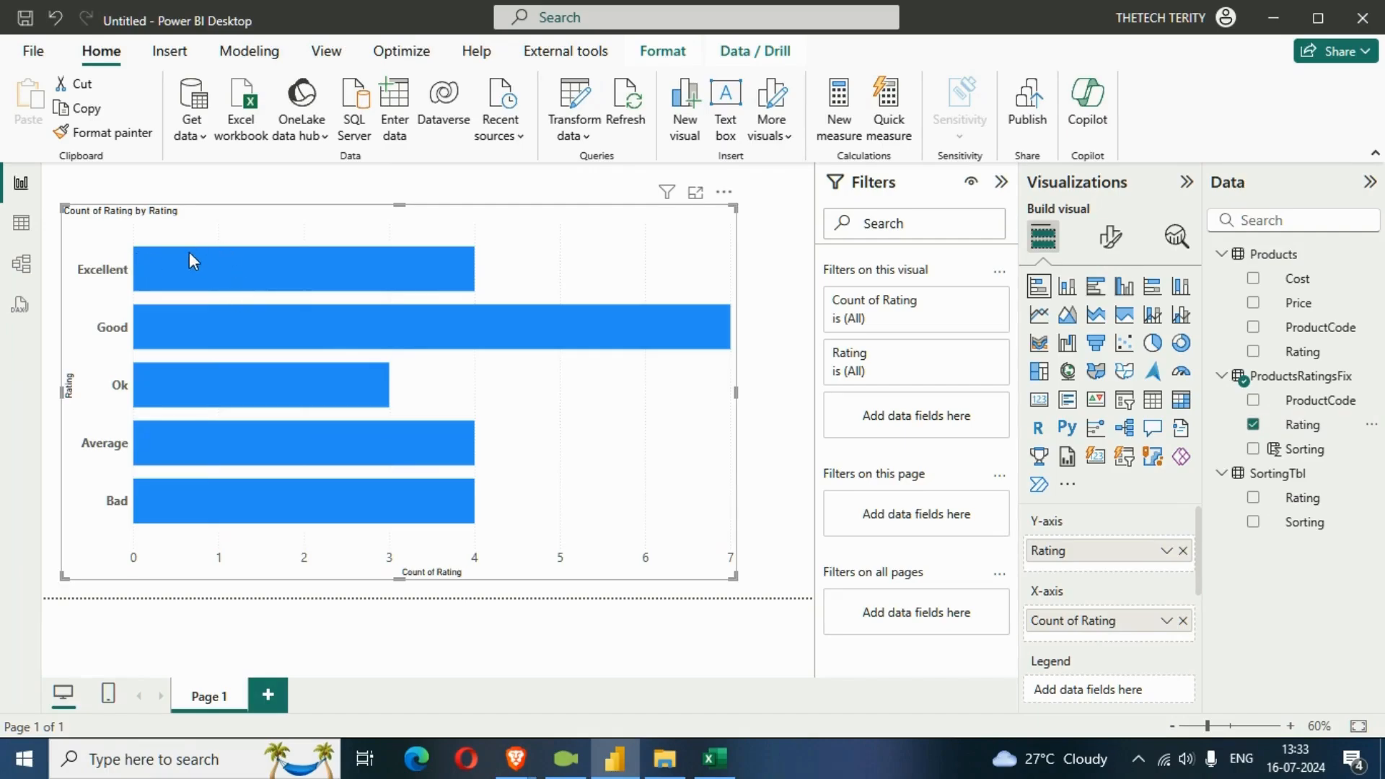
pyautogui.moveTo(167, 270)
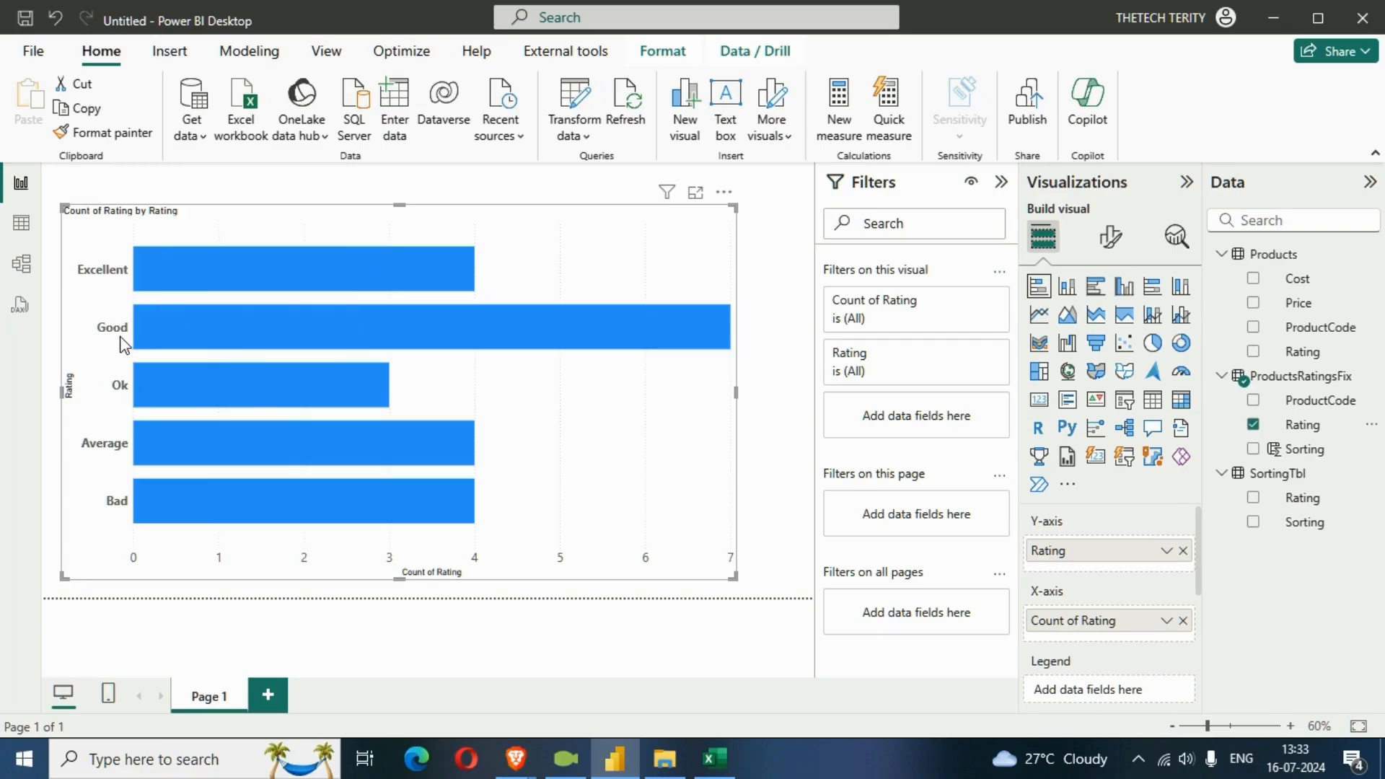